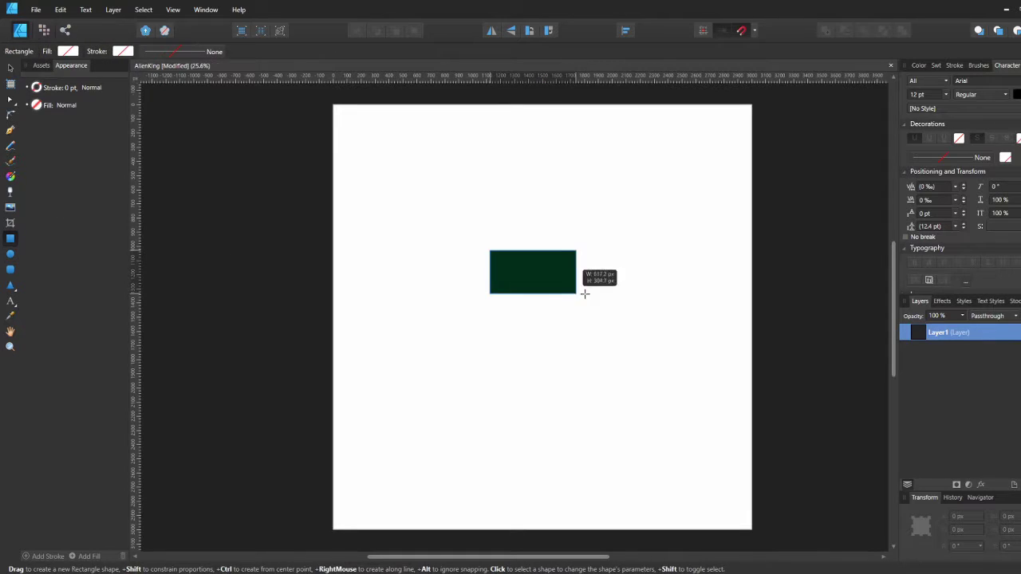
# Draw a rectangle about 1074 × 352 px in the upper middle of the canvas with no fill and an 8 pt black stroke
pyautogui.click(68, 51)
pyautogui.click(164, 71)
pyautogui.click(179, 51)
pyautogui.write('8')
pyautogui.moveTo(565, 275); pyautogui.dragTo(541, 273)
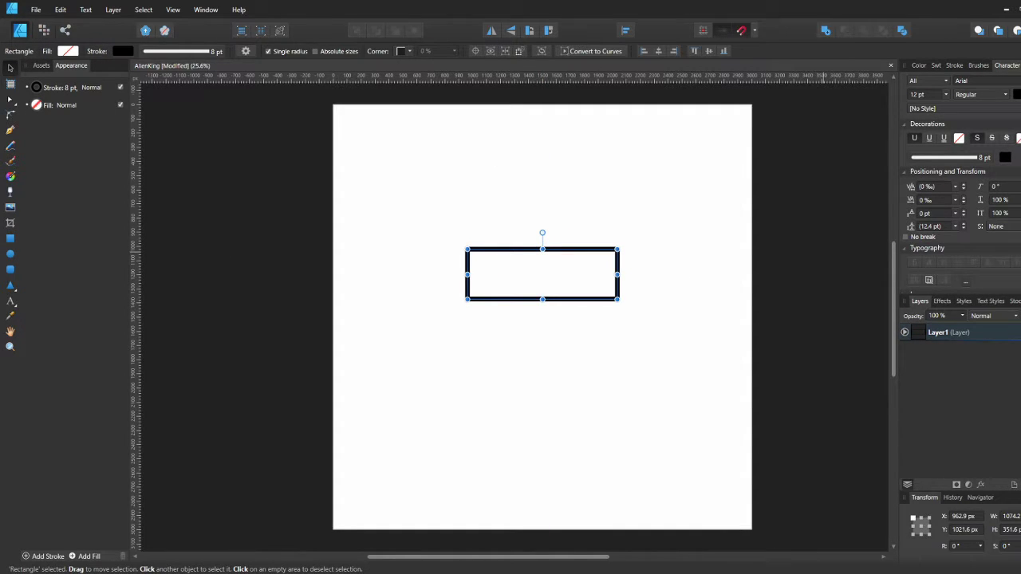
# Place a spare copy of the rectangle outside the artboard on its left side
pyautogui.press('Escape')
pyautogui.click(522, 301)
pyautogui.moveTo(522, 301); pyautogui.dragTo(310, 220)
pyautogui.click(526, 303)
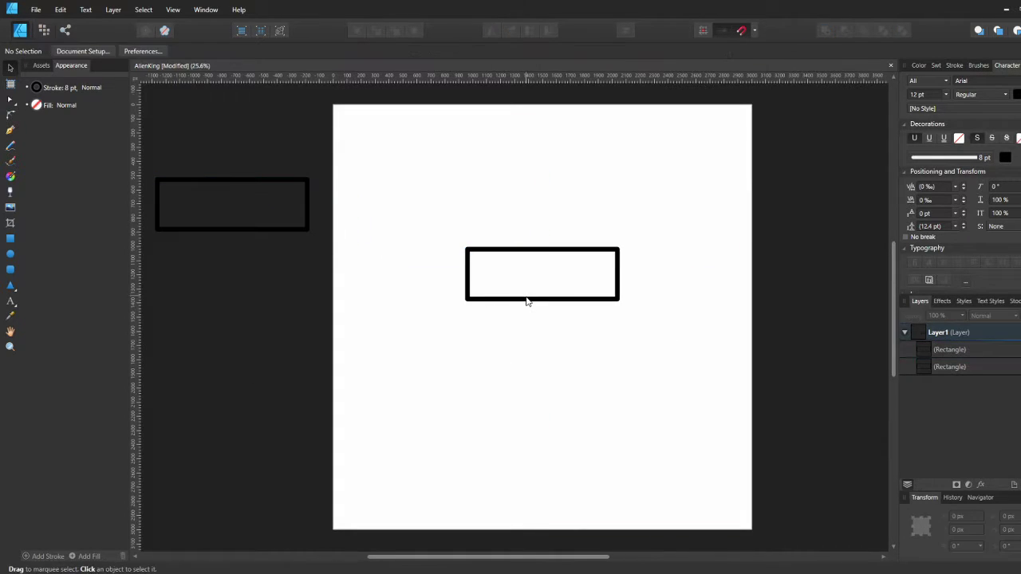
# Convert the rectangle on the canvas to curves, then bow its long edges downward and taper its bottom corners inward to form a band
pyautogui.click(526, 300)
pyautogui.click(589, 51)
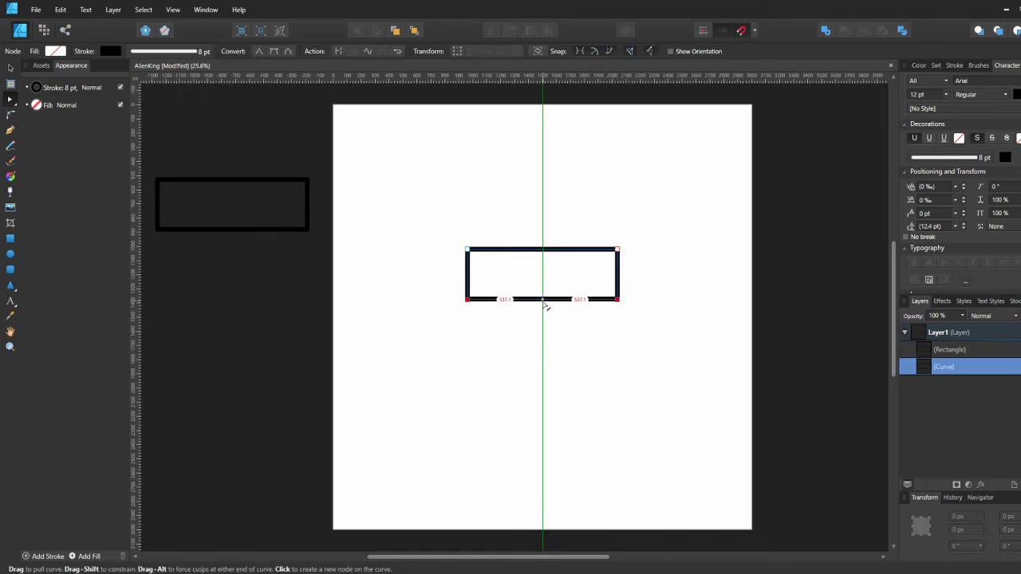
pyautogui.moveTo(543, 251); pyautogui.dragTo(544, 258)
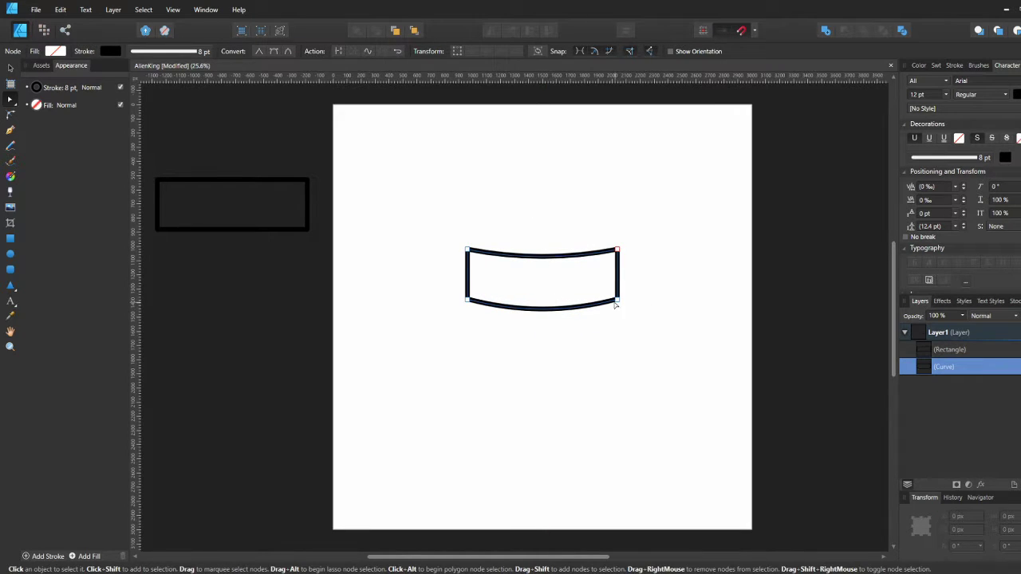
pyautogui.moveTo(616, 305); pyautogui.dragTo(611, 304)
pyautogui.moveTo(465, 304); pyautogui.dragTo(468, 304)
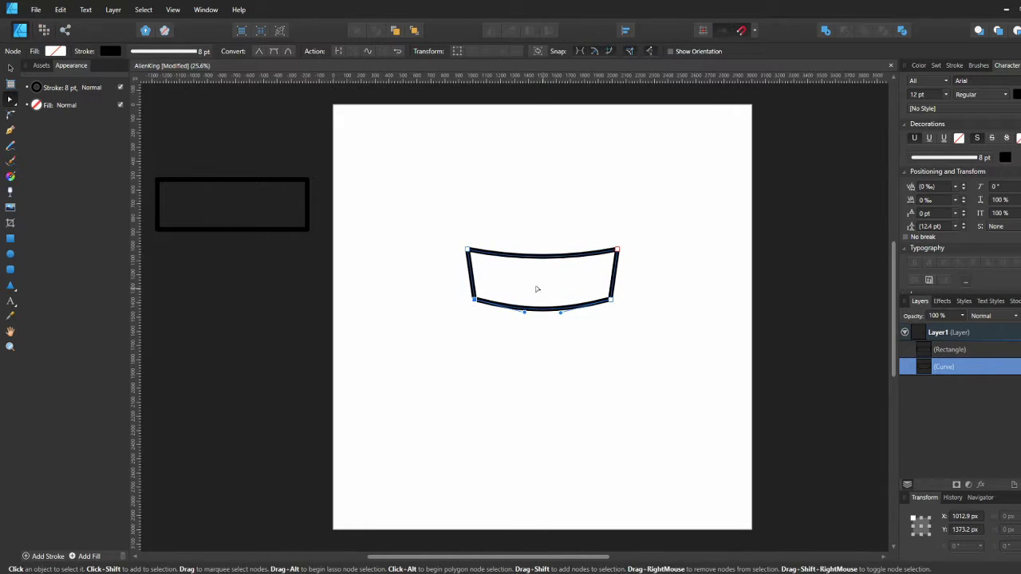
pyautogui.press('v')
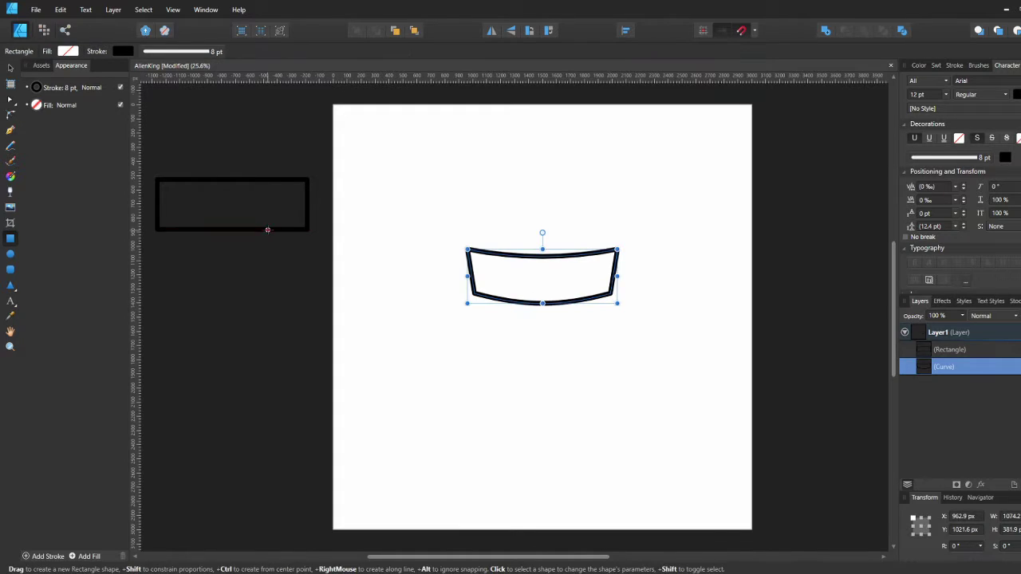
# Copy the spare rectangle onto the canvas so it overlaps the band's top, and stack it behind the band
pyautogui.click(268, 229)
pyautogui.moveTo(268, 238); pyautogui.dragTo(577, 267)
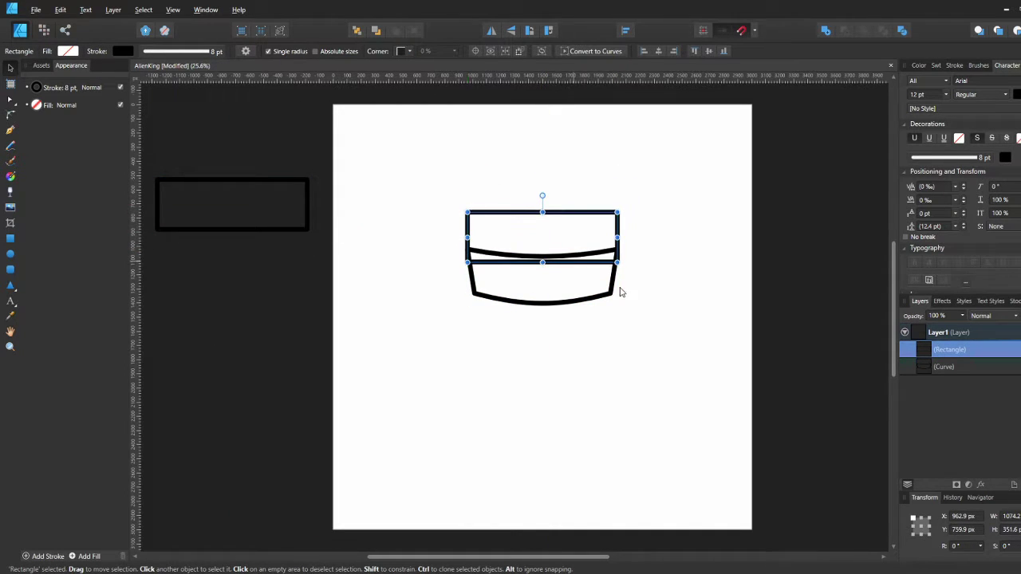
pyautogui.click(941, 385)
pyautogui.moveTo(939, 387); pyautogui.dragTo(939, 343)
pyautogui.click(936, 369)
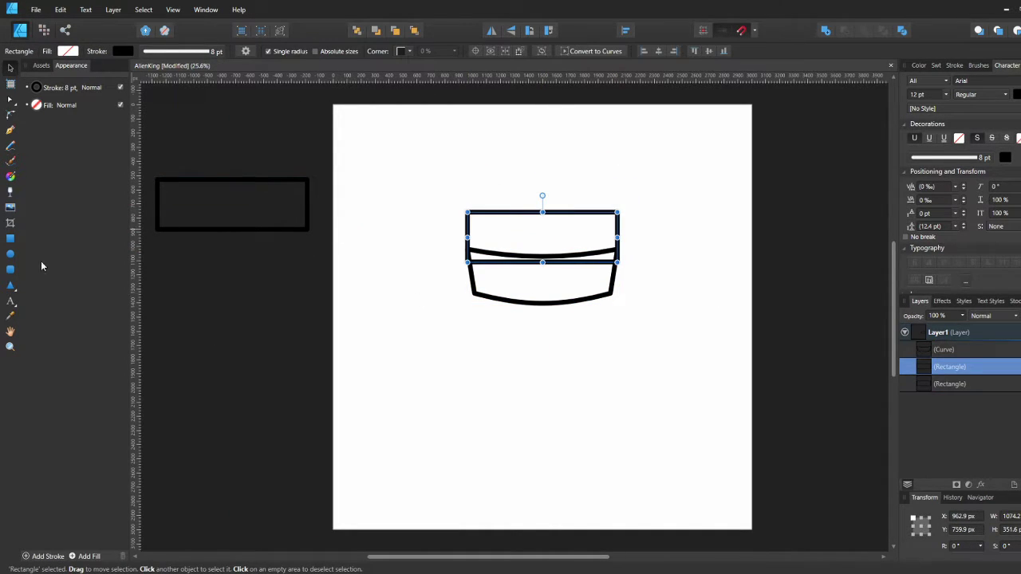
# Draw a triangle about 305 × 426 px on the rectangle's upper-left corner and add a copy centred on the rectangle
pyautogui.click(11, 285)
pyautogui.moveTo(463, 150); pyautogui.dragTo(510, 212)
pyautogui.press('v')
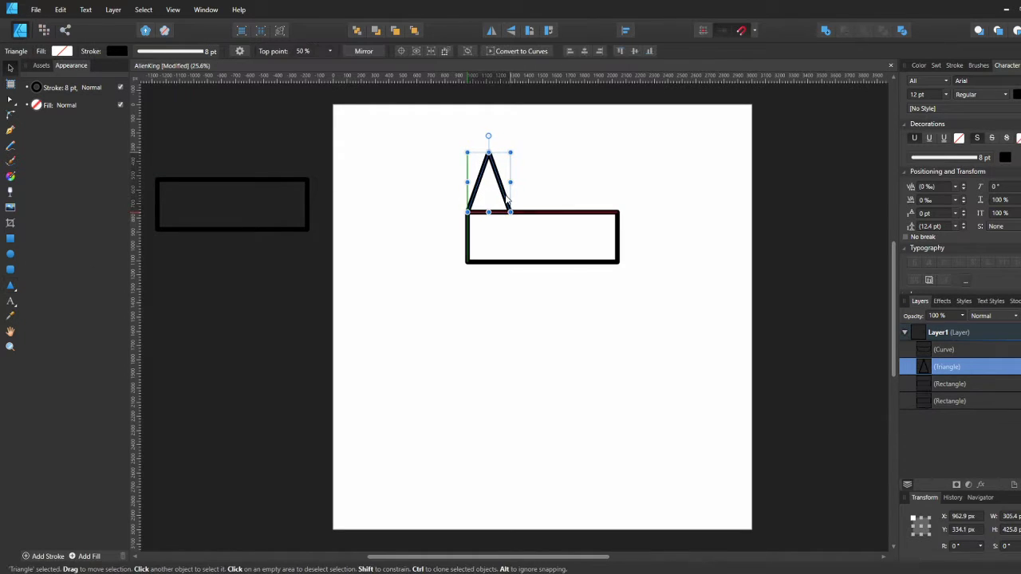
pyautogui.hotkey('ctrl', 'j')
pyautogui.press('Escape')
pyautogui.click(506, 205)
pyautogui.keyDown('shift'); pyautogui.click(520, 212); pyautogui.keyUp('shift')
pyautogui.click(283, 51)
pyautogui.click(508, 207)
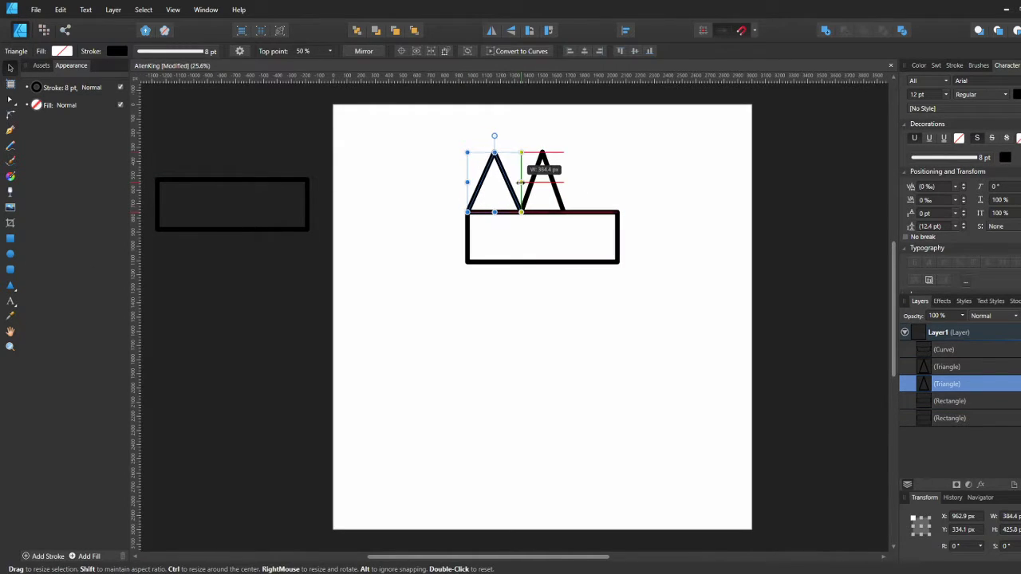
# Widen the left triangle to about 384 px and place a matching triangle at the rectangle's right end
pyautogui.click(533, 182)
pyautogui.press('Delete')
pyautogui.hotkey('ctrl', 'j')
pyautogui.keyDown('shift'); pyautogui.click(532, 213); pyautogui.keyUp('shift')
pyautogui.click(283, 51)
pyautogui.click(296, 51)
pyautogui.click(573, 190)
pyautogui.moveTo(568, 186); pyautogui.dragTo(520, 182)
# Merge the three triangles and the rectangle beneath them into a single crown outline
pyautogui.moveTo(451, 131); pyautogui.dragTo(587, 234)
pyautogui.hotkey('ctrl', 'shift', 'a')
pyautogui.click(587, 233)
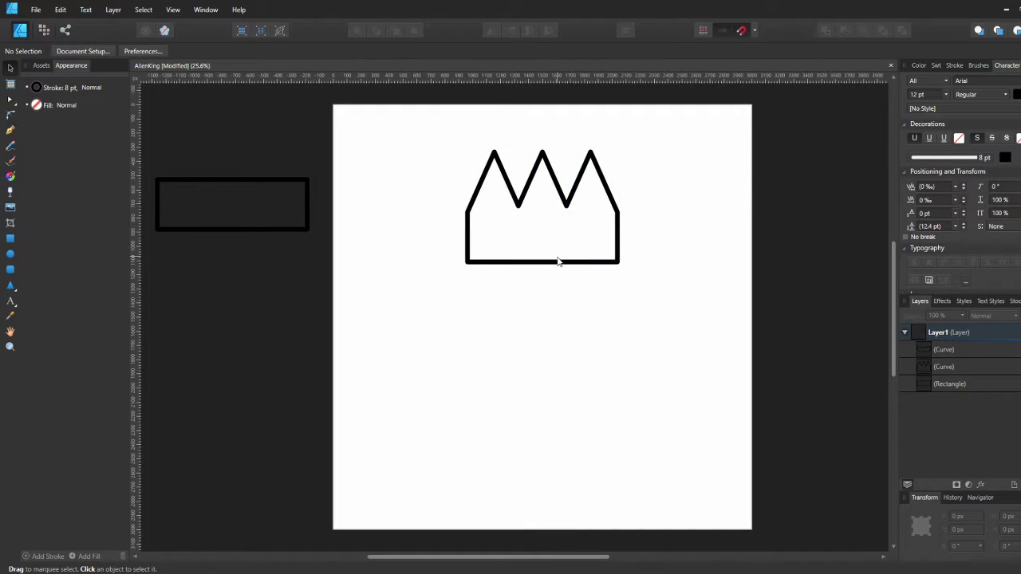
# Move the crown's outer peaks outward in line with its sides, raise the middle peak, and adjust the valley nodes
pyautogui.click(558, 262)
pyautogui.press('a')
pyautogui.moveTo(495, 150); pyautogui.dragTo(467, 151)
pyautogui.moveTo(590, 150); pyautogui.dragTo(617, 155)
pyautogui.click(469, 156)
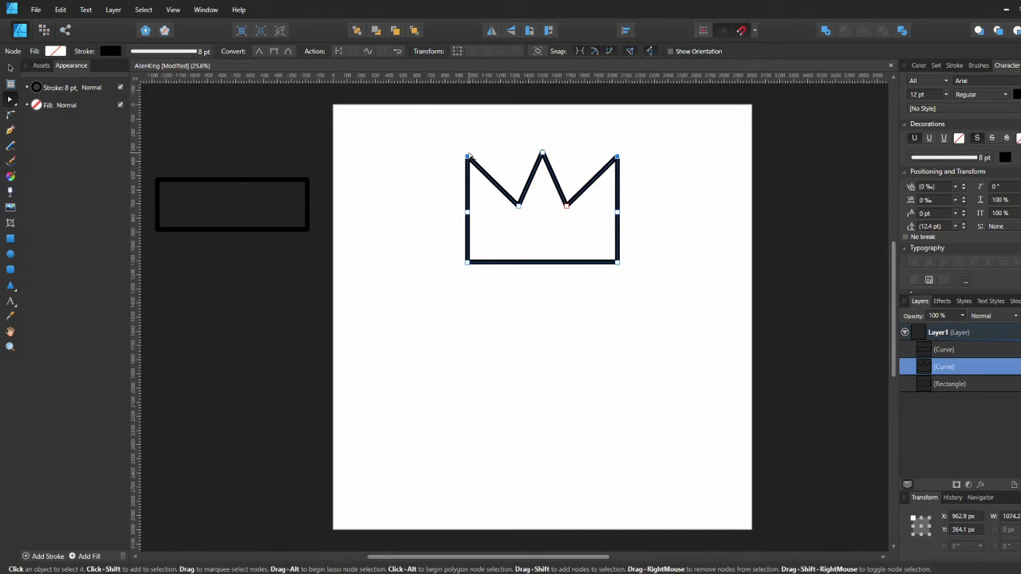
pyautogui.moveTo(542, 151); pyautogui.dragTo(542, 142)
pyautogui.click(517, 205)
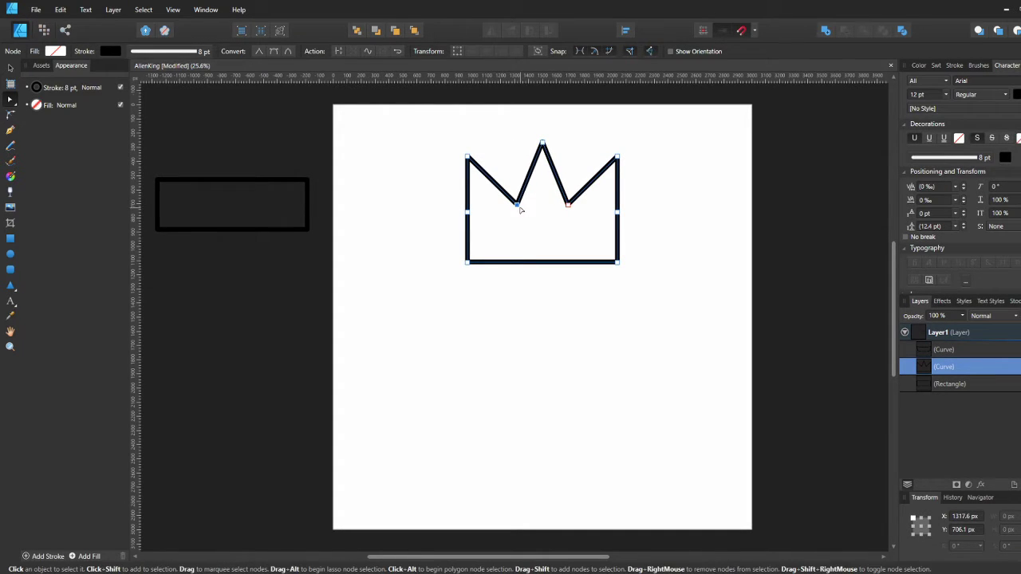
# Bend the crown's sides and the edges of its spikes inward into smooth curves
pyautogui.moveTo(595, 184); pyautogui.dragTo(616, 180)
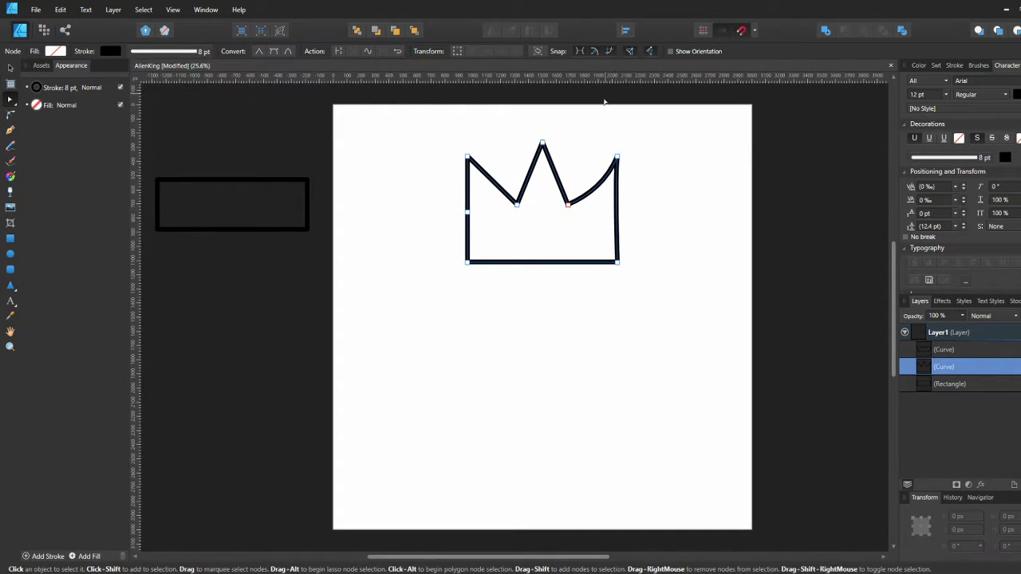
pyautogui.moveTo(468, 189); pyautogui.dragTo(497, 193)
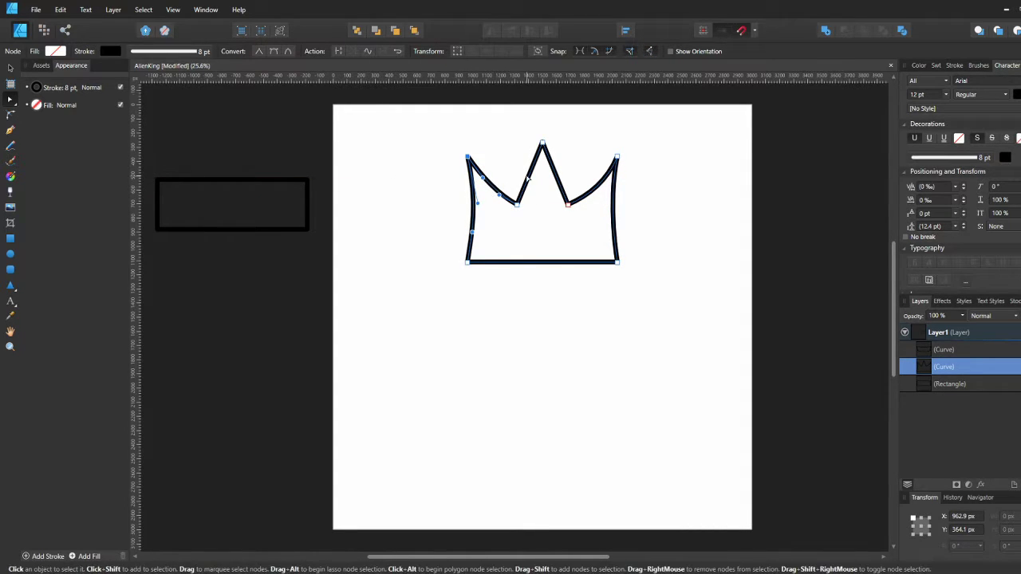
pyautogui.click(570, 158)
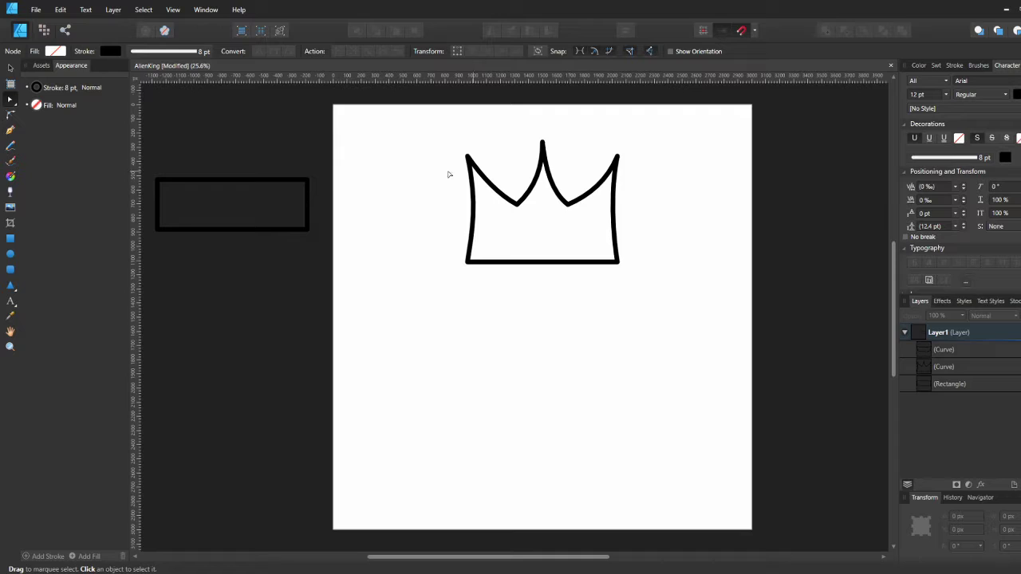
# Draw two triangles side by side over the crown's centre, each about 383 × 527 px
pyautogui.click(10, 270)
pyautogui.moveTo(380, 218)
pyautogui.mouseDown()
pyautogui.moveTo(454, 296)
pyautogui.moveTo(340, 263)
pyautogui.moveTo(543, 209)
pyautogui.mouseUp()
pyautogui.moveTo(552, 196); pyautogui.dragTo(547, 195)
pyautogui.hotkey('ctrl', 'j')
pyautogui.moveTo(722, 218); pyautogui.dragTo(564, 172)
pyautogui.hotkey('ctrl', 'z')
pyautogui.hotkey('ctrl', 'z')
pyautogui.moveTo(534, 206); pyautogui.dragTo(591, 205)
# Place a spare copy of the crown outline beside the artboard and move a triangle lower in the layer order
pyautogui.moveTo(569, 262)
pyautogui.mouseDown()
pyautogui.moveTo(562, 288)
pyautogui.moveTo(228, 371)
pyautogui.mouseUp()
pyautogui.click(586, 181)
pyautogui.keyDown('shift'); pyautogui.click(527, 182); pyautogui.keyUp('shift')
pyautogui.keyDown('shift'); pyautogui.click(479, 178); pyautogui.keyUp('shift')
pyautogui.click(937, 418)
pyautogui.moveTo(937, 349); pyautogui.dragTo(938, 432)
# Nudge the two triangles down together inside the crown
pyautogui.click(706, 257)
pyautogui.click(583, 227)
pyautogui.moveTo(583, 226); pyautogui.dragTo(581, 228)
pyautogui.keyDown('shift'); pyautogui.click(522, 227); pyautogui.keyUp('shift')
pyautogui.hotkey('shift', 'Down')
pyautogui.hotkey('shift', 'Down')
pyautogui.hotkey('shift', 'Down')
pyautogui.hotkey('shift', 'Down')
pyautogui.hotkey('shift', 'Down')
pyautogui.hotkey('shift', 'Down')
pyautogui.hotkey('shift', 'Down')
pyautogui.hotkey('shift', 'Down')
pyautogui.hotkey('shift', 'Down')
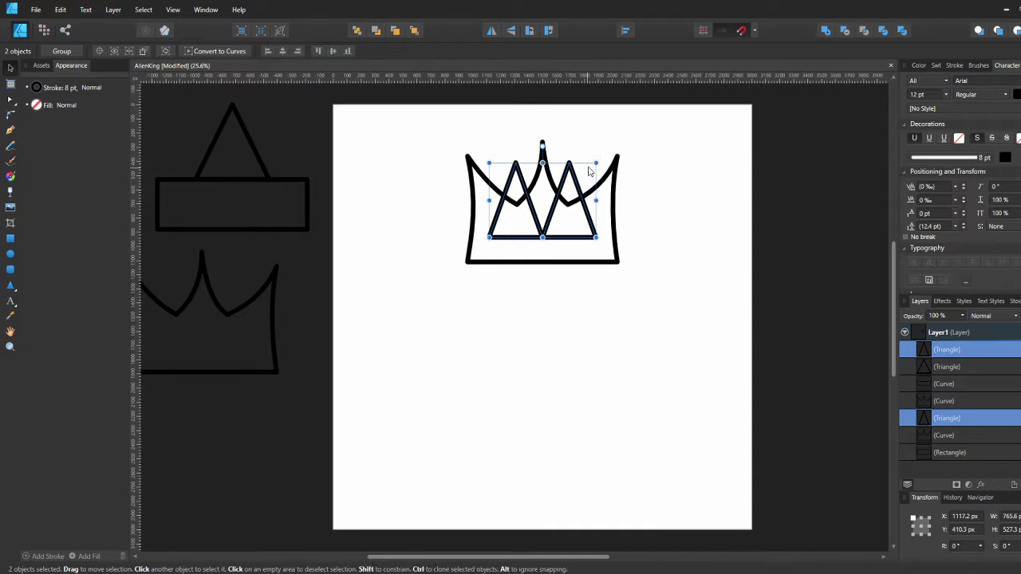
# Convert the right triangle to curves, lean its tip outward, and bend its sides to form a rear spike
pyautogui.click(638, 152)
pyautogui.click(576, 185)
pyautogui.click(537, 52)
pyautogui.moveTo(569, 163); pyautogui.dragTo(585, 157)
pyautogui.moveTo(564, 197); pyautogui.dragTo(520, 199)
pyautogui.press('v')
# Replace the left triangle with a mirrored copy of the reshaped rear spike
pyautogui.click(497, 237)
pyautogui.press('Delete')
pyautogui.click(563, 198)
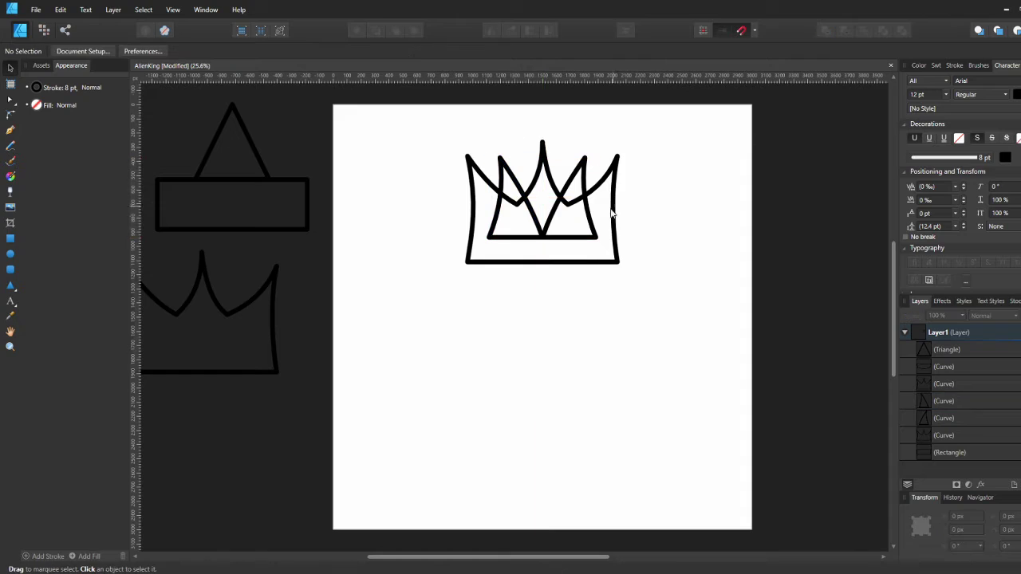
# Move the crown body's bottom corners inward to narrow its base
pyautogui.click(615, 205)
pyautogui.press('a')
pyautogui.moveTo(619, 262); pyautogui.dragTo(611, 263)
pyautogui.moveTo(469, 264); pyautogui.dragTo(473, 263)
# Raise the band's two bottom corners to make the band shallower
pyautogui.click(500, 323)
pyautogui.moveTo(584, 304); pyautogui.dragTo(583, 296)
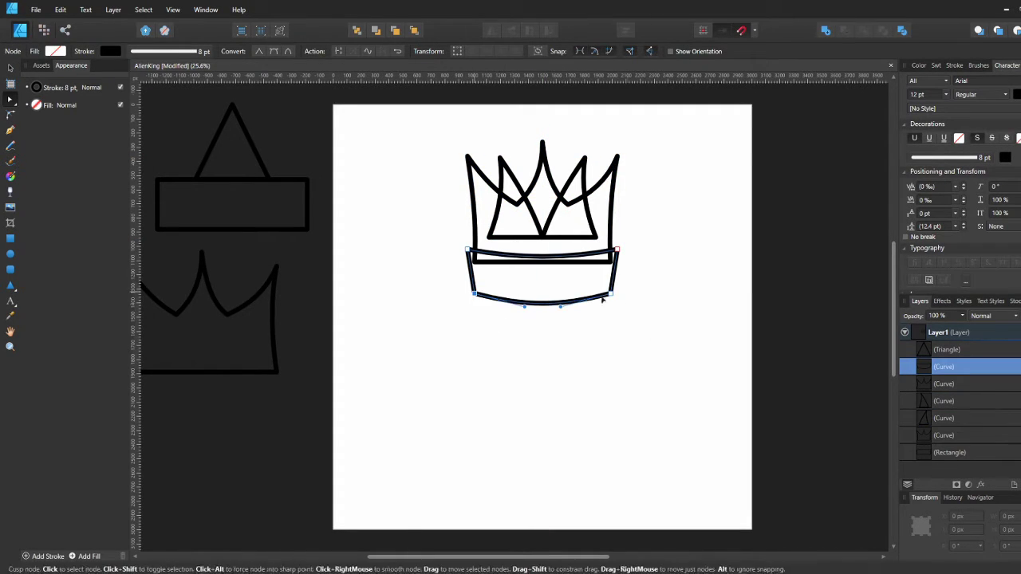
pyautogui.press('v')
# Pull the crown body's bottom corners further inward so its sides run down well inside the band's ends
pyautogui.click(608, 223)
pyautogui.moveTo(616, 257); pyautogui.dragTo(610, 263)
pyautogui.click(610, 227)
pyautogui.click(594, 275)
pyautogui.click(597, 262)
pyautogui.press('a')
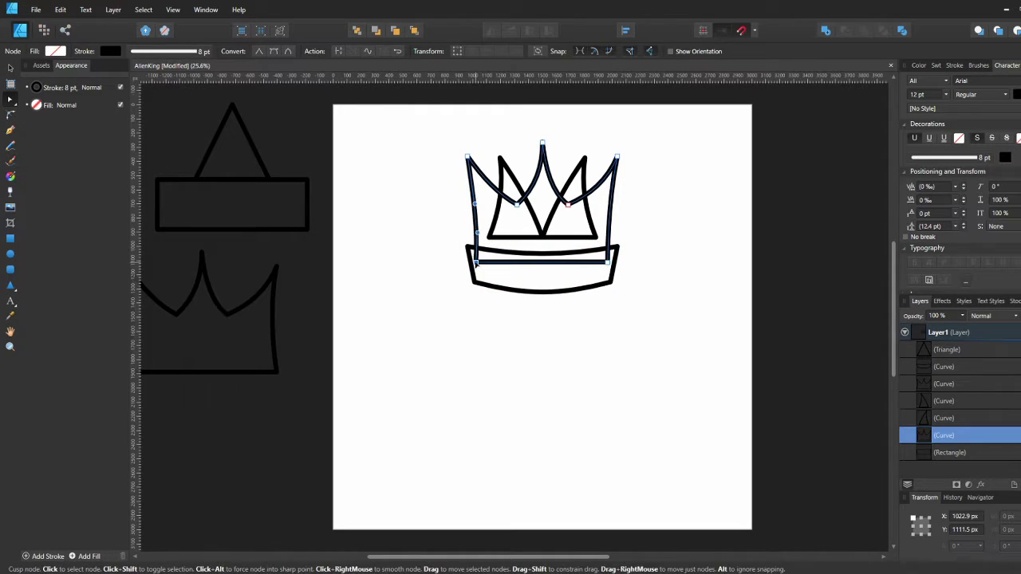
pyautogui.click(452, 328)
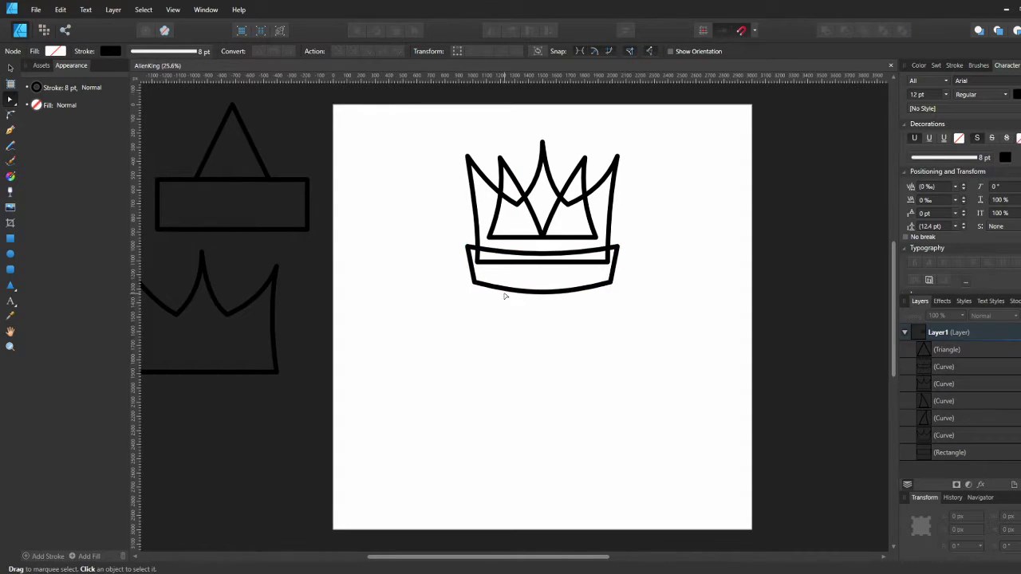
# Duplicate Layer1 to keep a backup of the crown line art
pyautogui.click(918, 331)
pyautogui.click(904, 332)
pyautogui.click(904, 332)
# Fill the band with golden yellow, CMYK 0, 16, 80, 0
pyautogui.click(944, 366)
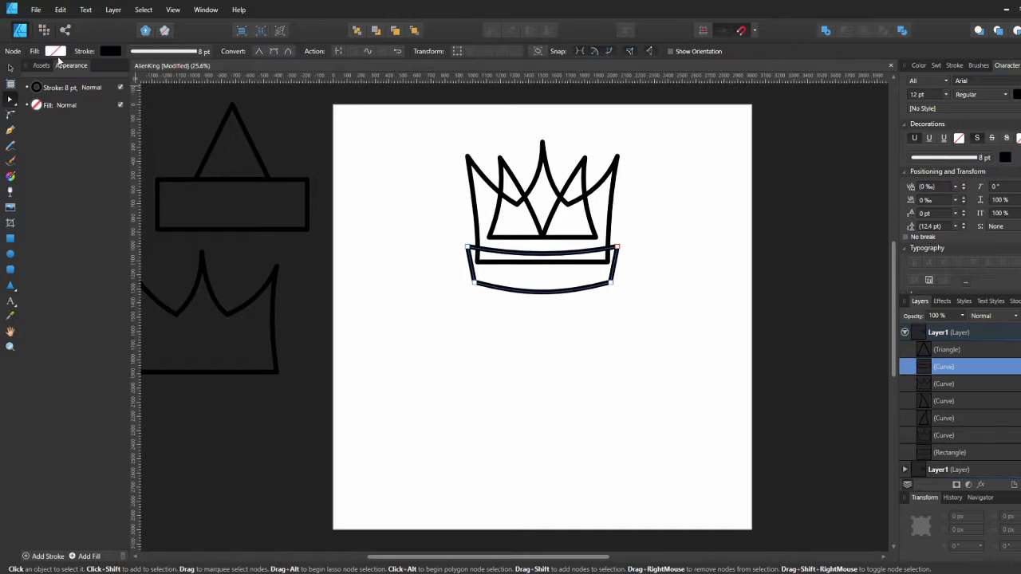
pyautogui.click(55, 51)
pyautogui.click(32, 119)
pyautogui.click(53, 71)
pyautogui.moveTo(35, 148); pyautogui.dragTo(24, 150)
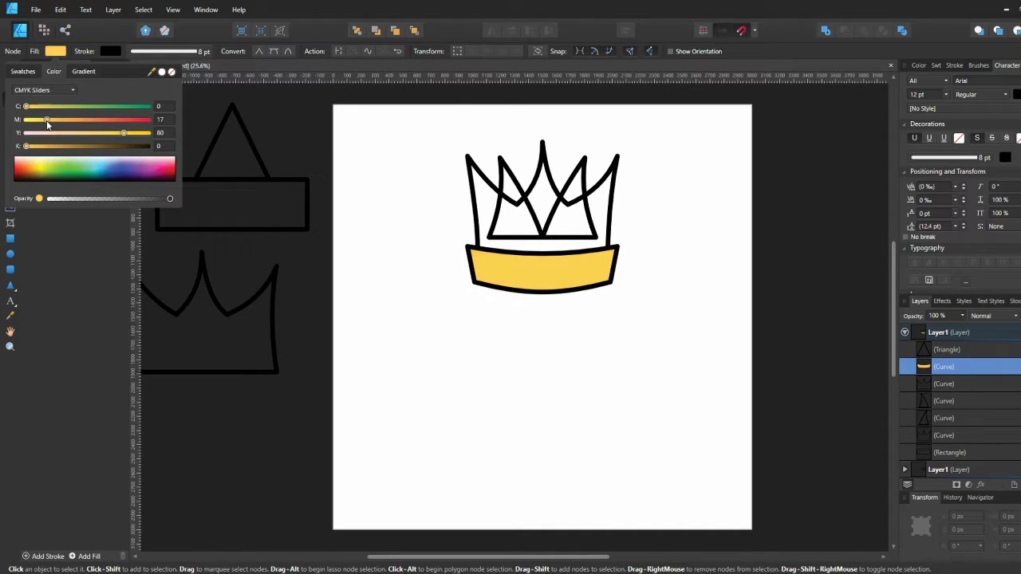
# Duplicate the yellow band and remove the fill from the lower copy to get a separate outline
pyautogui.press('v')
pyautogui.hotkey('ctrl', 'j')
pyautogui.click(941, 384)
pyautogui.click(56, 51)
pyautogui.click(172, 72)
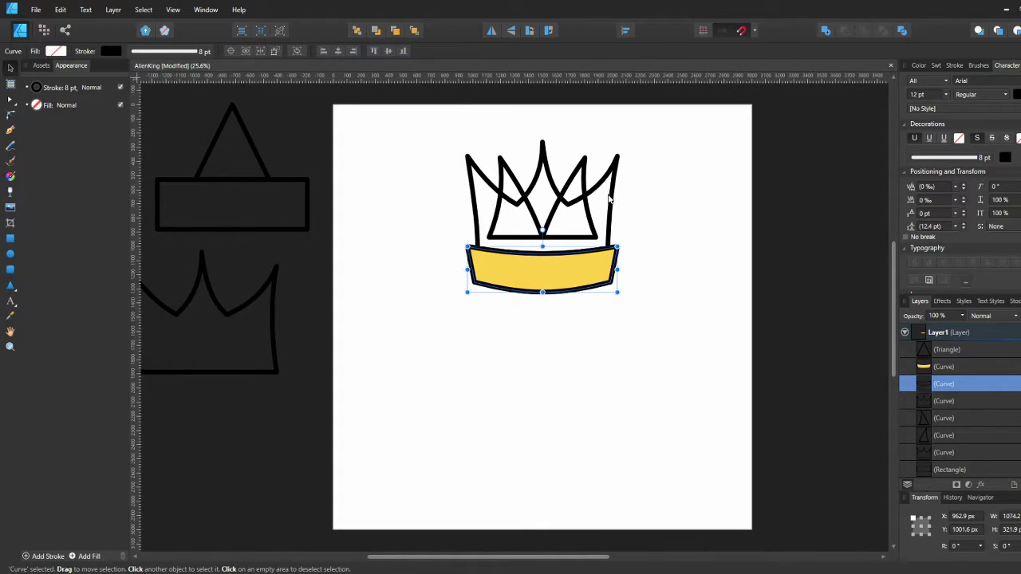
# Duplicate the crown body and give the lower copy no stroke and the band's golden yellow fill
pyautogui.click(609, 199)
pyautogui.hotkey('ctrl', 'j')
pyautogui.click(937, 469)
pyautogui.click(111, 51)
pyautogui.click(188, 72)
pyautogui.click(57, 51)
pyautogui.click(40, 89)
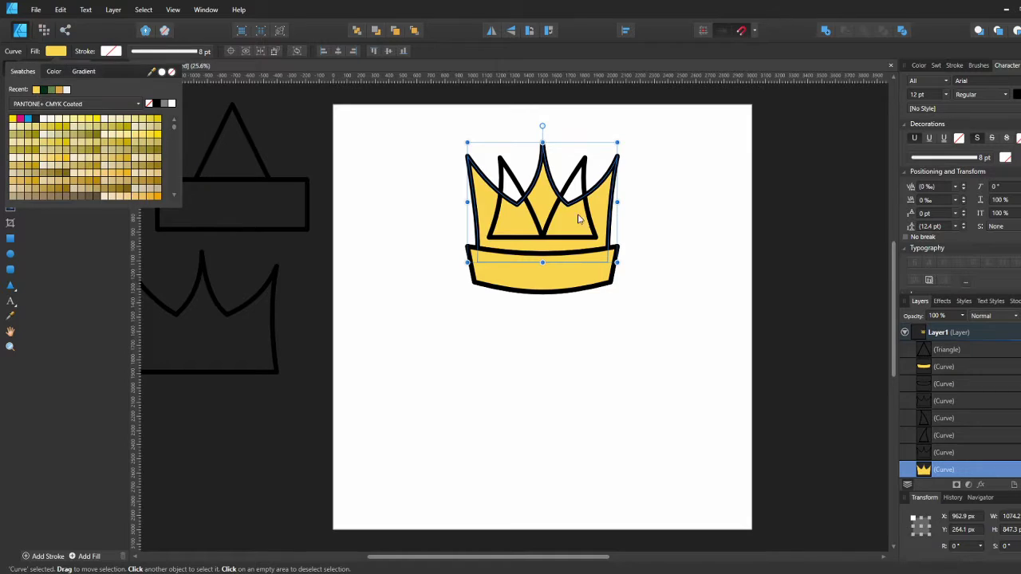
pyautogui.click(718, 254)
# Reorder the layers so the two rear spikes sit behind the crown body's yellow fill
pyautogui.click(959, 452)
pyautogui.scroll(-1, 940, 423)
pyautogui.keyDown('shift'); pyautogui.click(932, 438); pyautogui.keyUp('shift')
pyautogui.moveTo(932, 438); pyautogui.dragTo(941, 396)
pyautogui.hotkey('ctrl', 'z')
pyautogui.moveTo(938, 467); pyautogui.dragTo(929, 410)
# Duplicate both rear spikes and give the left spike's lower copy no stroke and a darker gold fill, CMYK 0, 16, 80, 18
pyautogui.click(924, 457)
pyautogui.keyDown('shift'); pyautogui.click(927, 470); pyautogui.keyUp('shift')
pyautogui.click(70, 104)
pyautogui.scroll(-1, 968, 383)
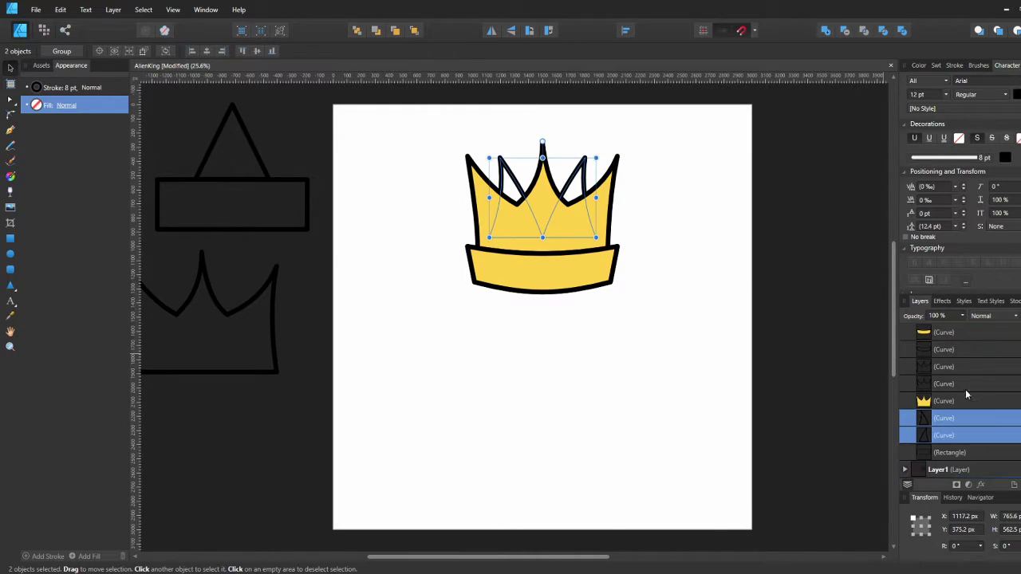
pyautogui.hotkey('ctrl', 'j')
pyautogui.click(949, 401)
pyautogui.click(111, 52)
pyautogui.click(188, 73)
pyautogui.click(62, 52)
pyautogui.click(41, 89)
pyautogui.click(53, 71)
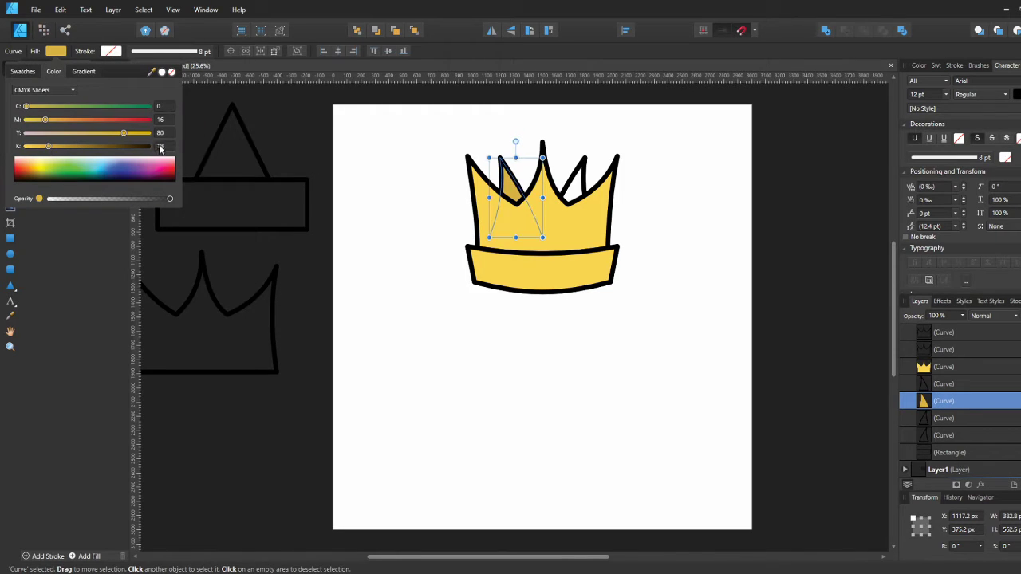
# Give the right rear spike's lower copy no stroke and the same darker gold fill
pyautogui.click(925, 437)
pyautogui.click(111, 51)
pyautogui.click(188, 72)
pyautogui.click(61, 52)
pyautogui.click(41, 89)
pyautogui.click(499, 357)
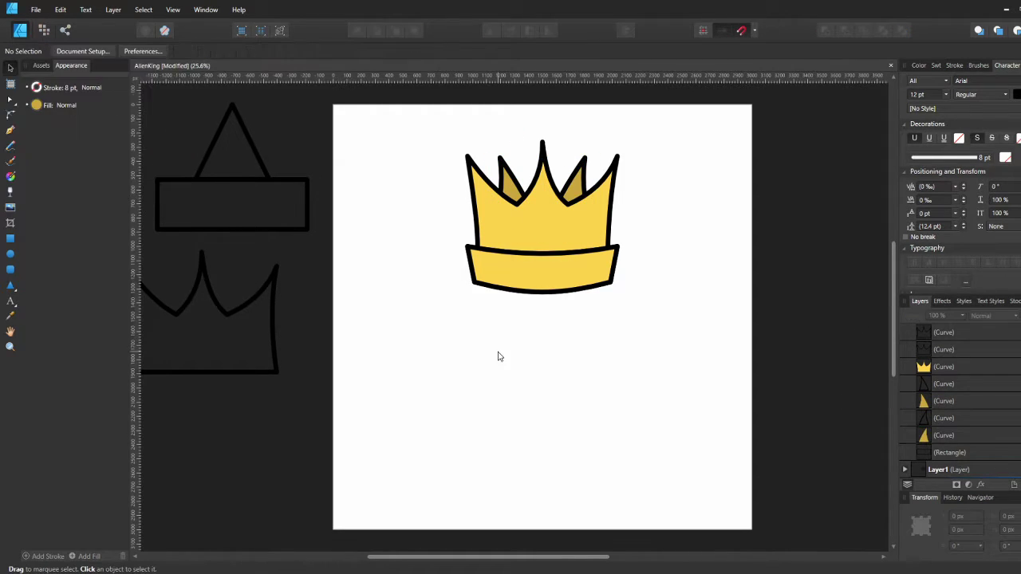
# Bend the crown body's left and right sides further inward on both its outline and its yellow fill shape
pyautogui.doubleClick(590, 240)
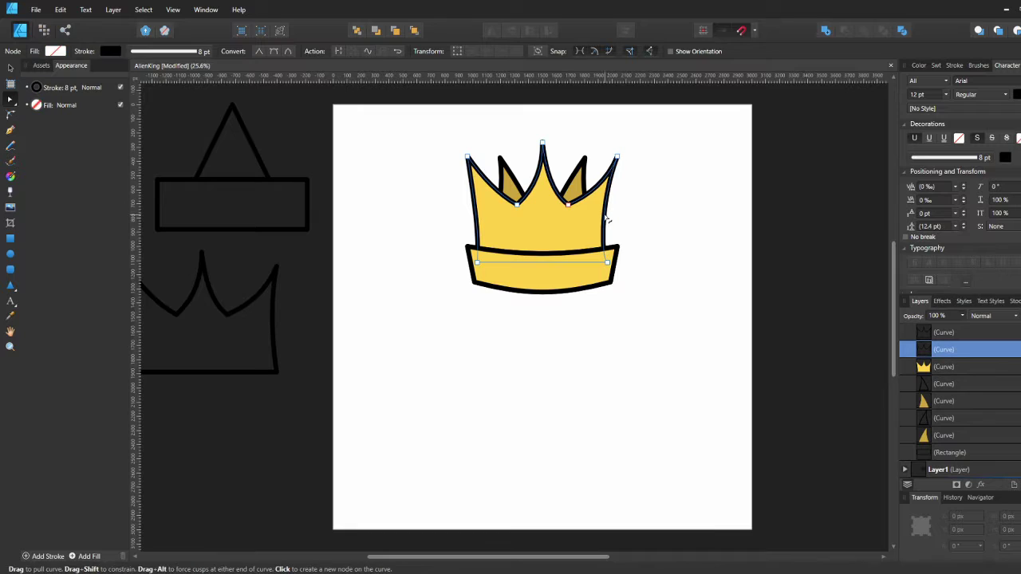
pyautogui.click(481, 217)
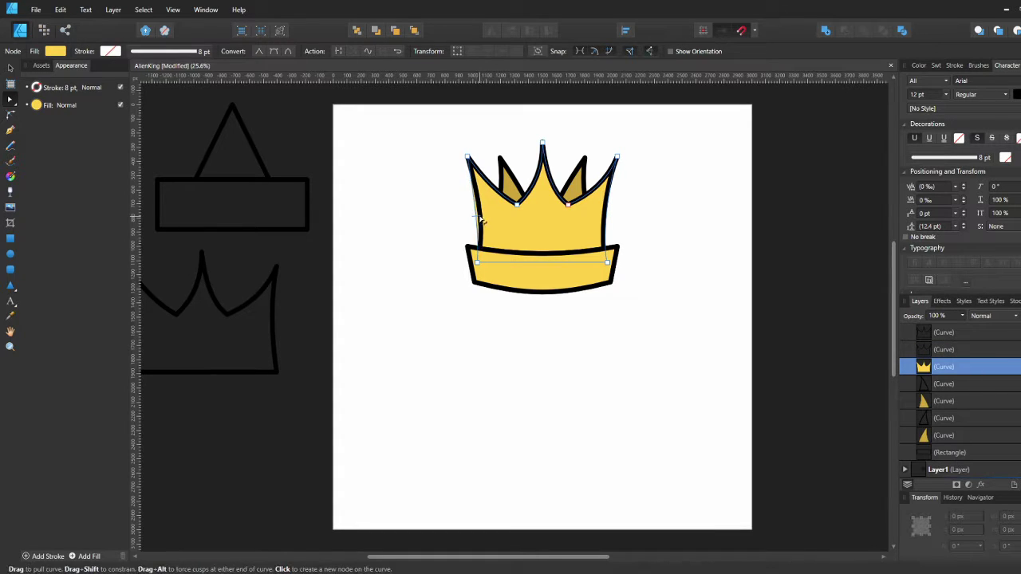
pyautogui.click(436, 251)
# Raise the two bottom corners of the yellow band shape to make it shallower
pyautogui.scroll(-1, 753, 332)
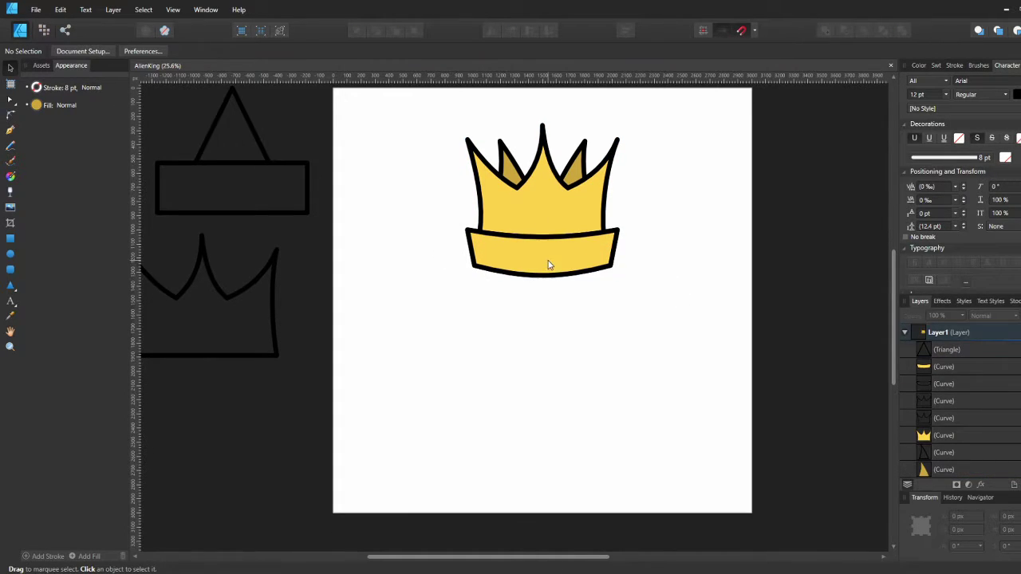
pyautogui.doubleClick(548, 261)
pyautogui.click(612, 268)
pyautogui.press('Delete')
pyautogui.press('Delete')
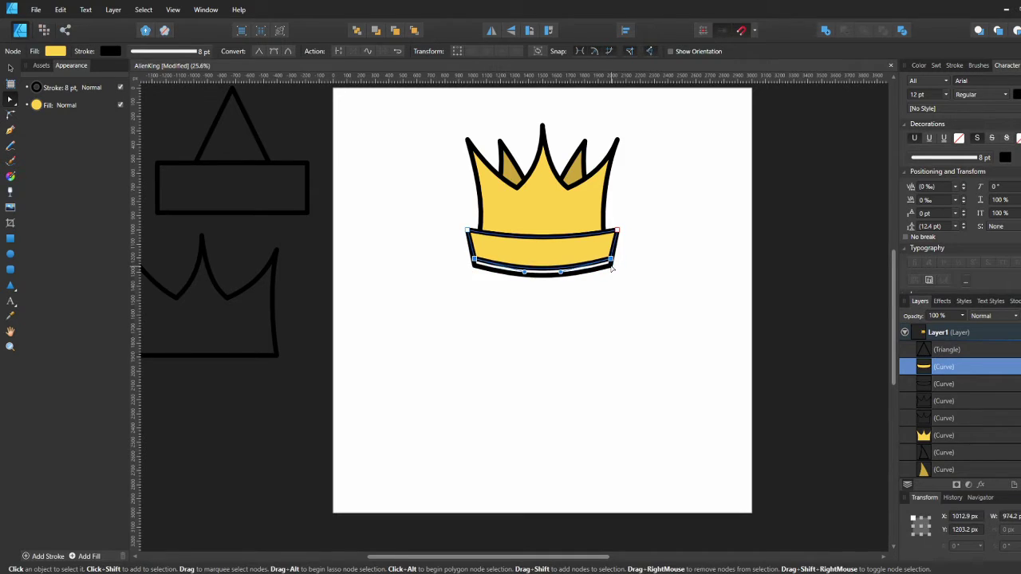
# Remove the yellow band shape's stroke and stack the band's outline above it
pyautogui.click(115, 53)
pyautogui.click(181, 72)
pyautogui.click(926, 366)
pyautogui.moveTo(928, 384); pyautogui.dragTo(930, 362)
pyautogui.press('v')
pyautogui.click(678, 351)
pyautogui.scroll(1, 631, 306)
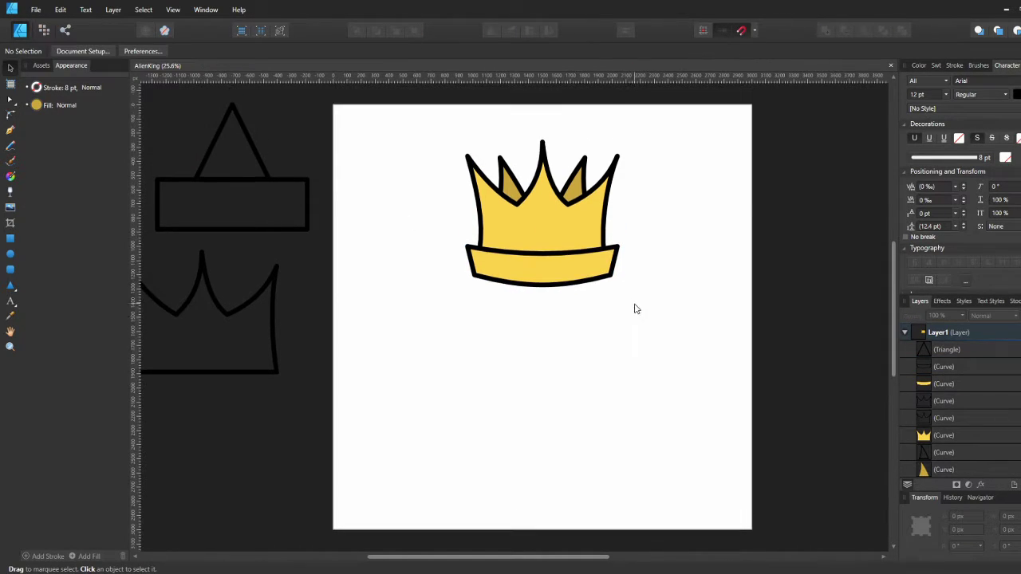
# Round all four corners of the crown band's yellow fill and its outline to a radius of about 43 px
pyautogui.press('c')
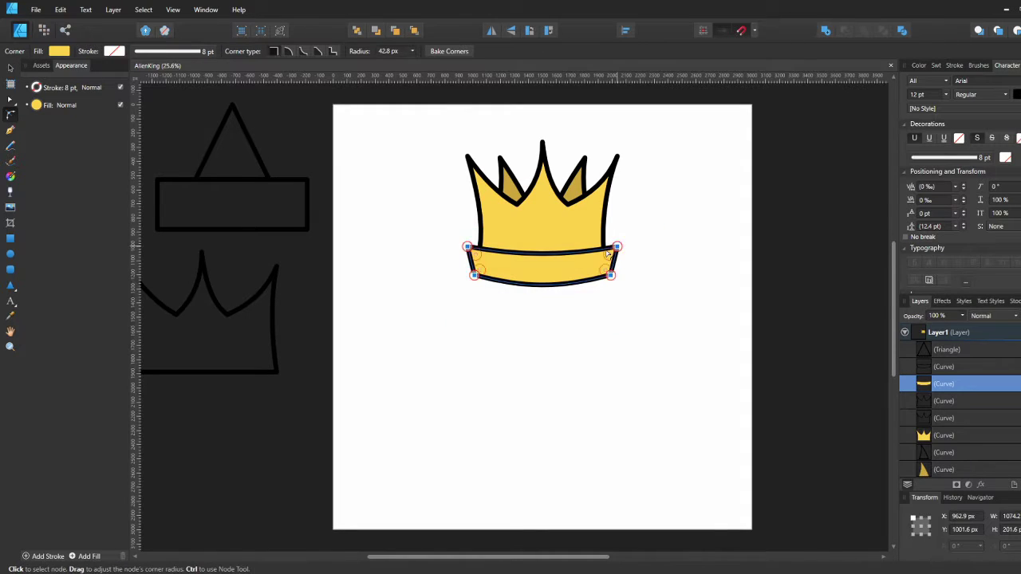
pyautogui.moveTo(483, 244); pyautogui.dragTo(649, 315)
pyautogui.click(649, 244)
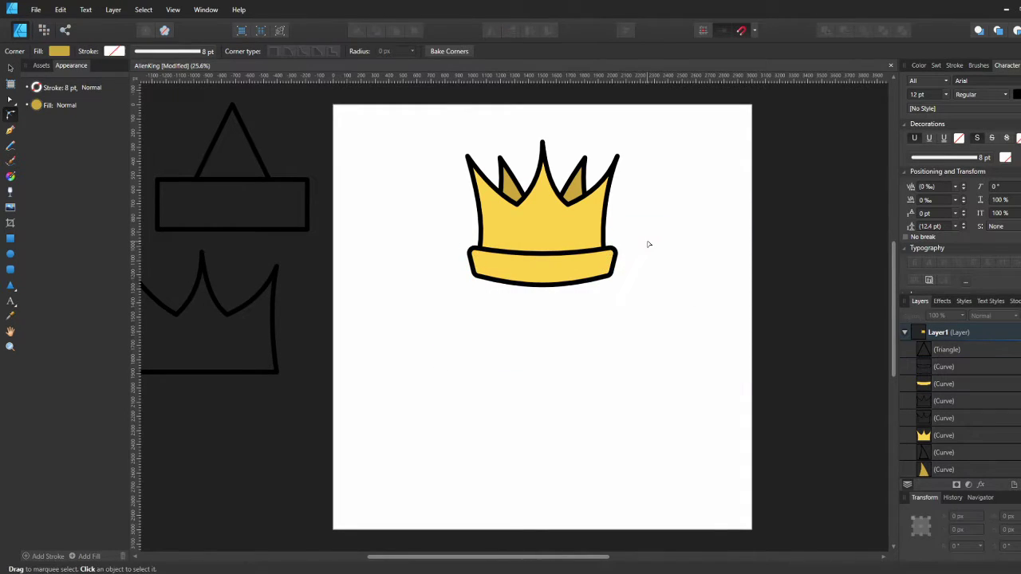
# Add a new layer beneath the crown's layer and draw a head circle about 961 px wide below the crown
pyautogui.press('m')
pyautogui.click(905, 331)
pyautogui.click(1013, 484)
pyautogui.moveTo(476, 249)
pyautogui.mouseDown()
pyautogui.moveTo(583, 376)
pyautogui.moveTo(609, 384)
pyautogui.mouseUp()
# Fill the head circle with light green and place a spare copy of it outside the artboard
pyautogui.click(58, 50)
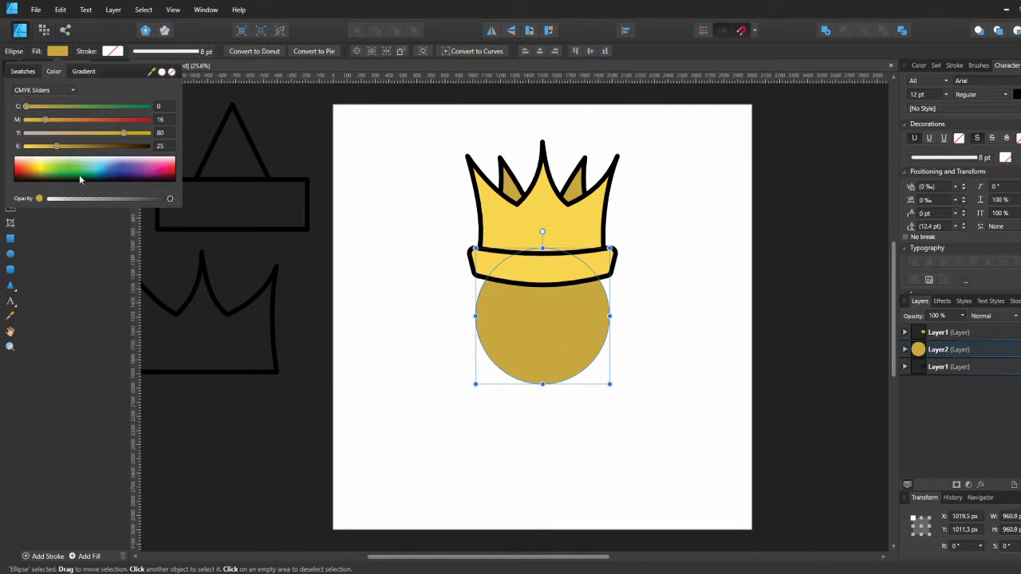
pyautogui.moveTo(71, 167); pyautogui.dragTo(54, 167)
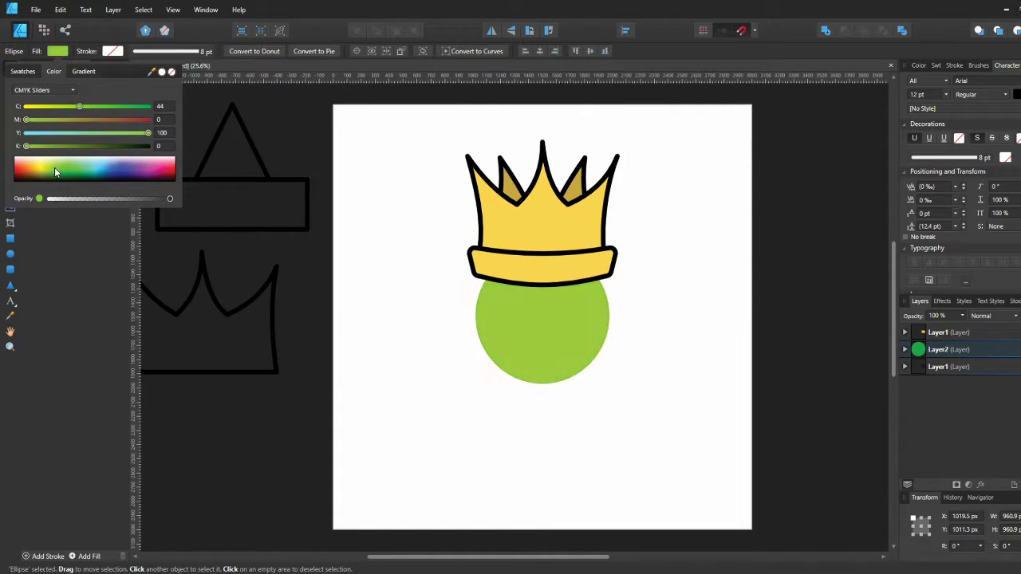
pyautogui.moveTo(556, 375); pyautogui.dragTo(249, 492)
# Convert the head circle to curves and pull its bottom node down to about Y 2207 px to form a pointed chin
pyautogui.click(904, 350)
pyautogui.click(943, 383)
pyautogui.click(494, 52)
pyautogui.moveTo(542, 384); pyautogui.dragTo(552, 418)
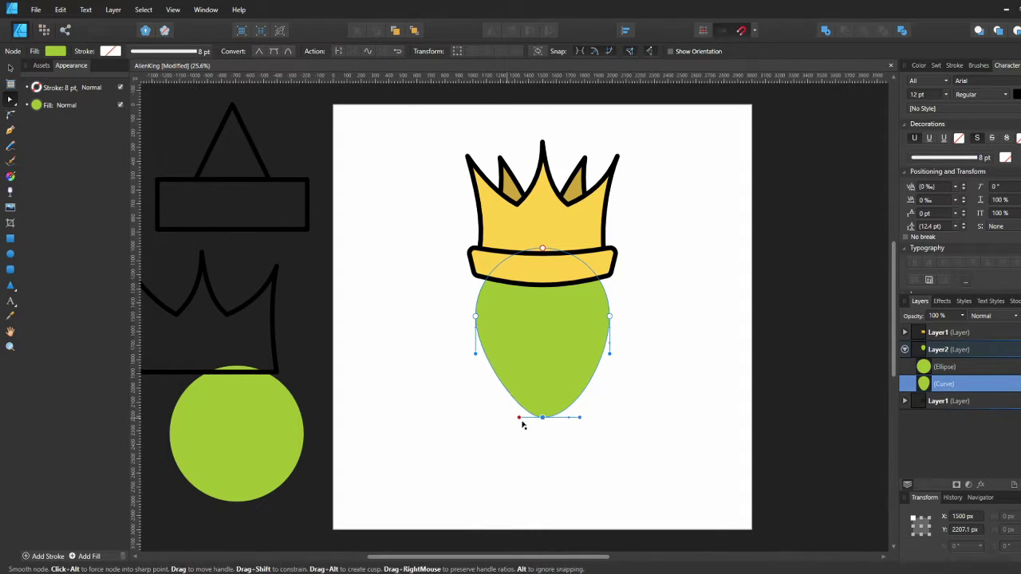
pyautogui.press('v')
pyautogui.click(611, 403)
# Overlap two copies of the spare green circle and intersect them into a leaf-shaped eye on the face
pyautogui.click(558, 375)
pyautogui.moveTo(230, 444); pyautogui.dragTo(371, 286)
pyautogui.moveTo(371, 286); pyautogui.dragTo(574, 332)
pyautogui.click(962, 316)
pyautogui.click(974, 316)
pyautogui.click(981, 354)
pyautogui.keyDown('shift'); pyautogui.click(359, 271); pyautogui.keyUp('shift')
pyautogui.click(864, 30)
# Fill the leaf-shaped eye with dark green and scale it down on the face
pyautogui.click(56, 51)
pyautogui.click(60, 177)
pyautogui.press('a')
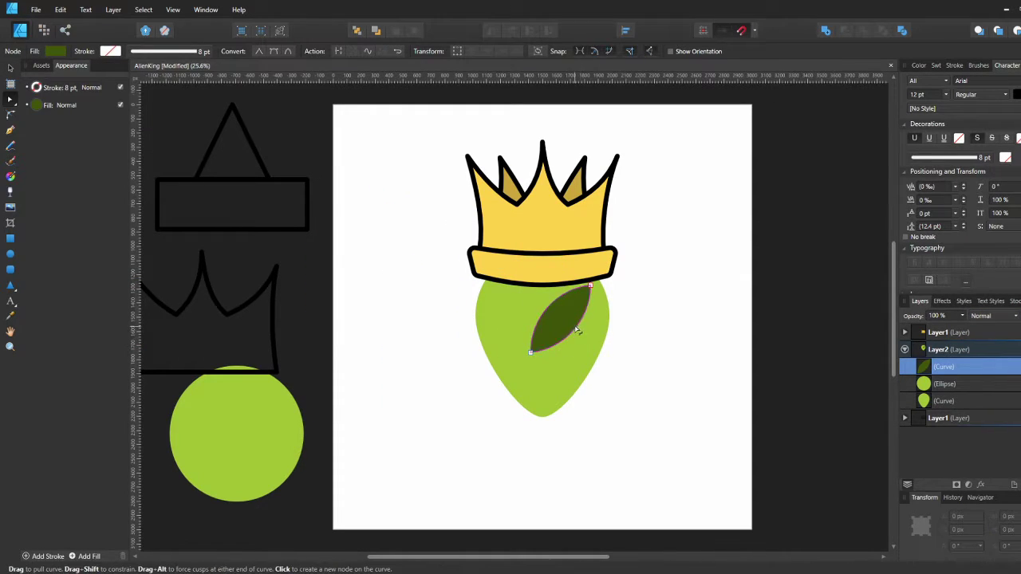
pyautogui.press('v')
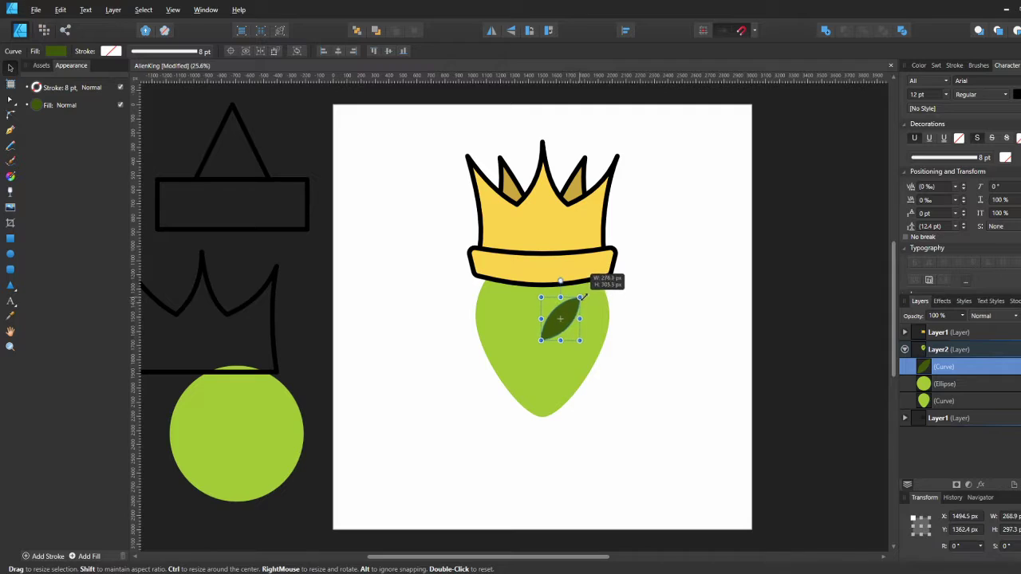
# Reposition the eye on the face, duplicate it and flip the copy horizontally
pyautogui.moveTo(566, 322); pyautogui.dragTo(519, 322)
pyautogui.hotkey('ctrl', 'j')
pyautogui.hotkey('shift', 'h')
pyautogui.keyDown('shift'); pyautogui.click(569, 328); pyautogui.keyUp('shift')
pyautogui.keyDown('shift'); pyautogui.click(589, 337); pyautogui.keyUp('shift')
pyautogui.hotkey('alt', 'shift', 'c')
pyautogui.click(559, 330)
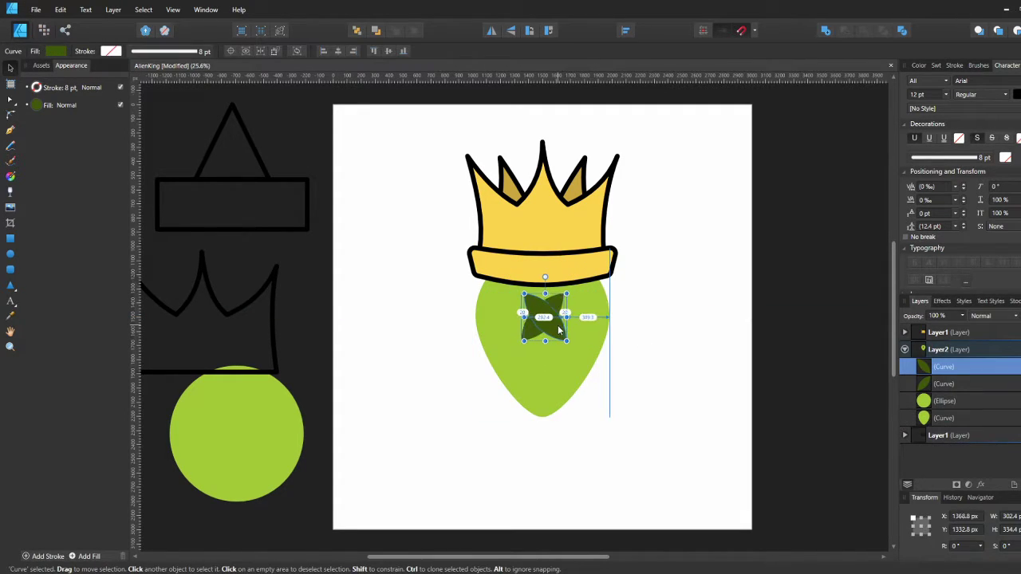
# Move the two mirrored eyes apart onto opposite sides of the face
pyautogui.moveTo(557, 324); pyautogui.dragTo(563, 307)
pyautogui.click(511, 319)
pyautogui.click(573, 315)
# Group the two eyes, centre them horizontally on the head and ungroup them
pyautogui.click(504, 329)
pyautogui.keyDown('shift'); pyautogui.click(581, 319); pyautogui.keyUp('shift')
pyautogui.hotkey('ctrl', 'g')
pyautogui.keyDown('shift'); pyautogui.click(542, 375); pyautogui.keyUp('shift')
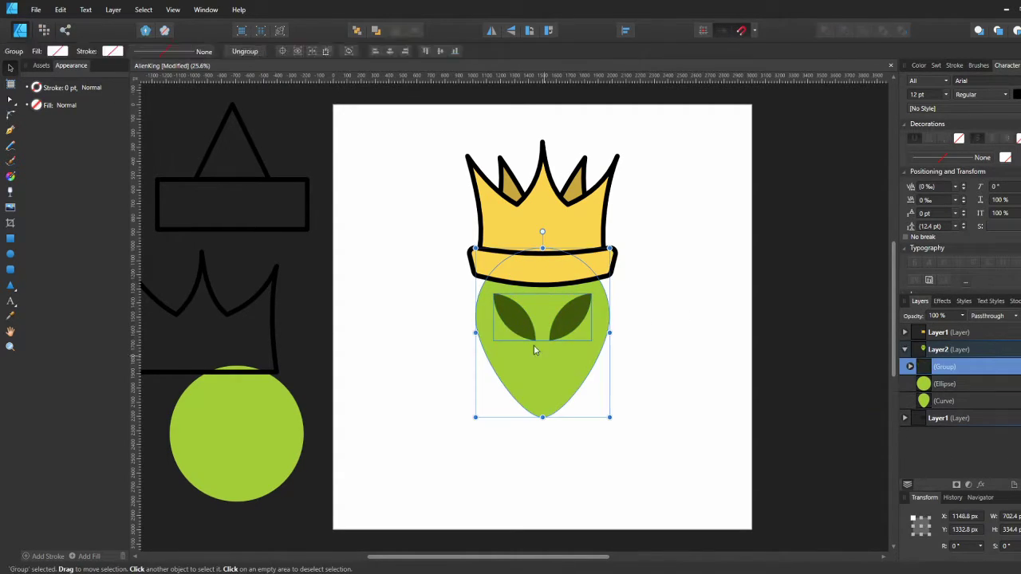
pyautogui.click(514, 320)
pyautogui.click(246, 51)
# Enlarge the green head slightly about its centre and give an unfilled copy of it an 8 pt black outline
pyautogui.click(399, 168)
pyautogui.click(596, 323)
pyautogui.moveTo(610, 417); pyautogui.dragTo(620, 430)
pyautogui.click(36, 87)
pyautogui.click(68, 71)
pyautogui.click(32, 87)
pyautogui.click(616, 294)
# Duplicate both dark green eyes and remove the fill from the upper copies
pyautogui.click(523, 317)
pyautogui.keyDown('shift'); pyautogui.click(571, 315); pyautogui.keyUp('shift')
pyautogui.click(36, 88)
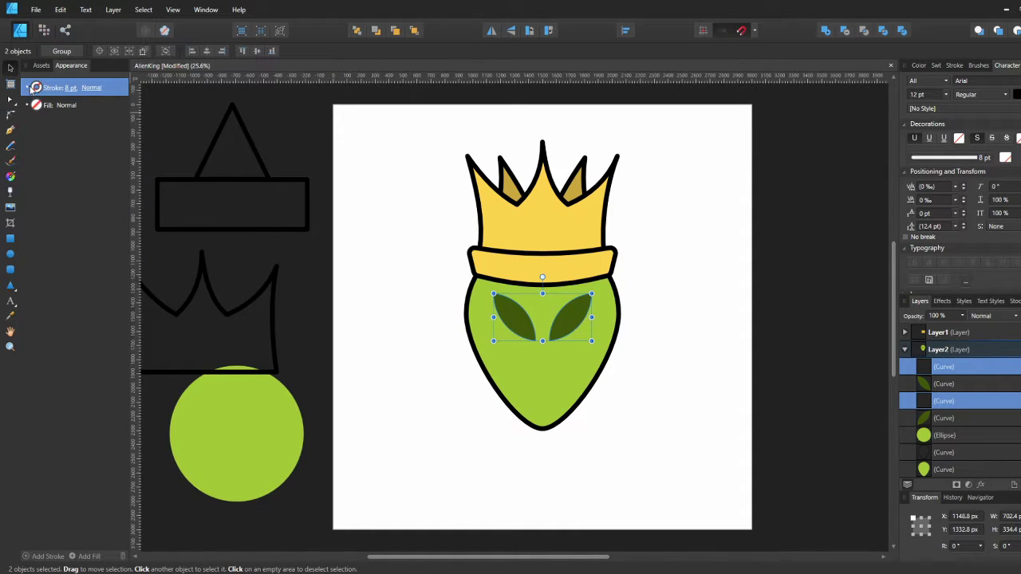
pyautogui.click(343, 278)
# Give the unfilled copies of both eyes an 8 pt black stroke
pyautogui.click(514, 318)
pyautogui.click(111, 51)
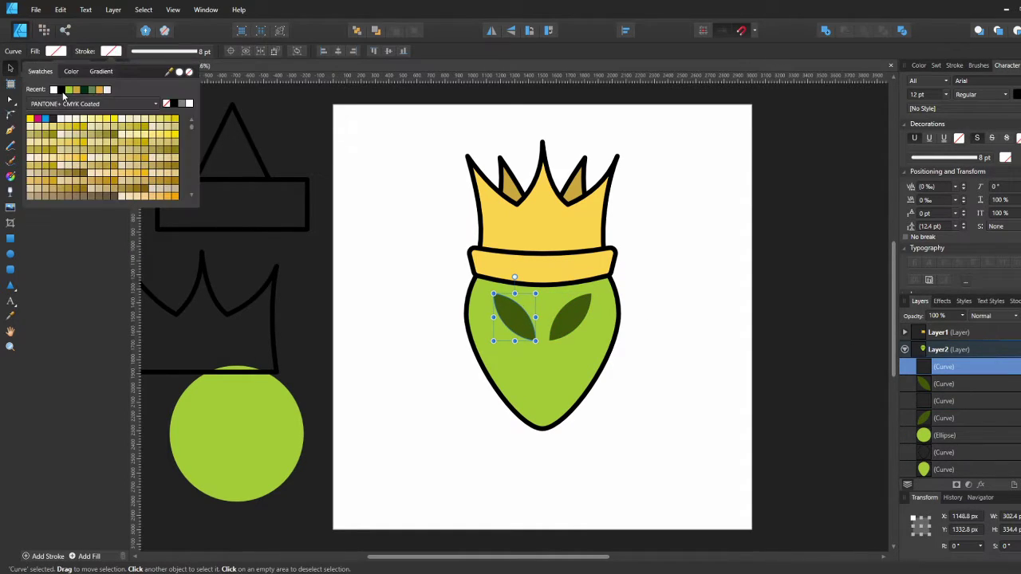
pyautogui.click(31, 112)
pyautogui.click(927, 383)
pyautogui.click(111, 51)
pyautogui.click(32, 112)
pyautogui.click(440, 261)
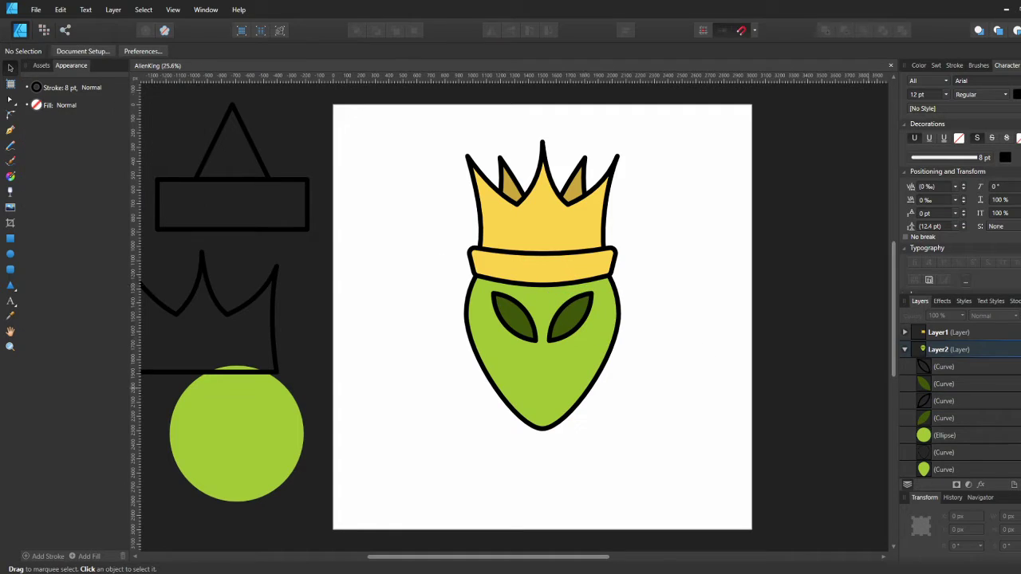
# Move each eye together with its outline slightly outward from the centre of the face
pyautogui.click(575, 315)
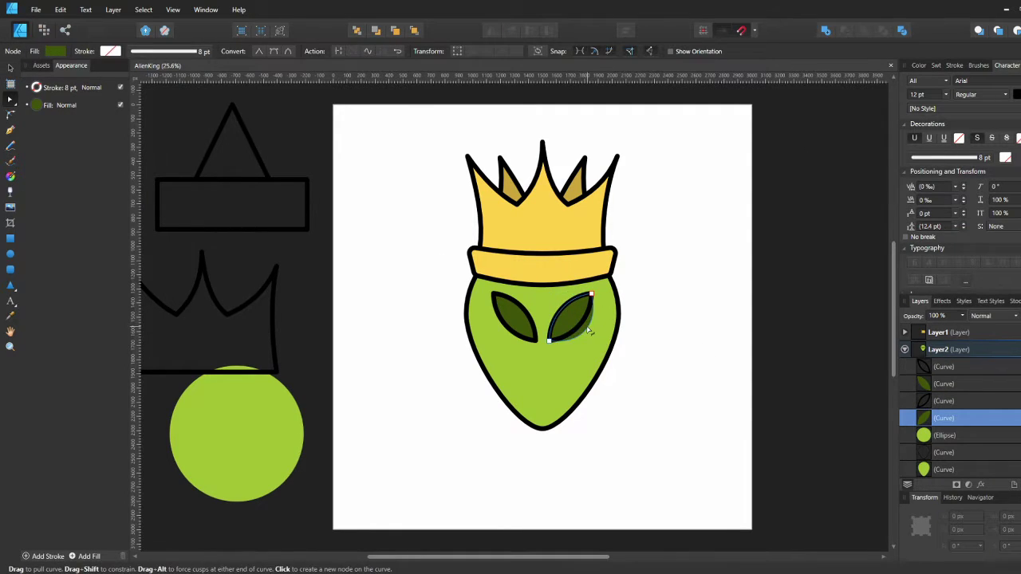
pyautogui.click(690, 307)
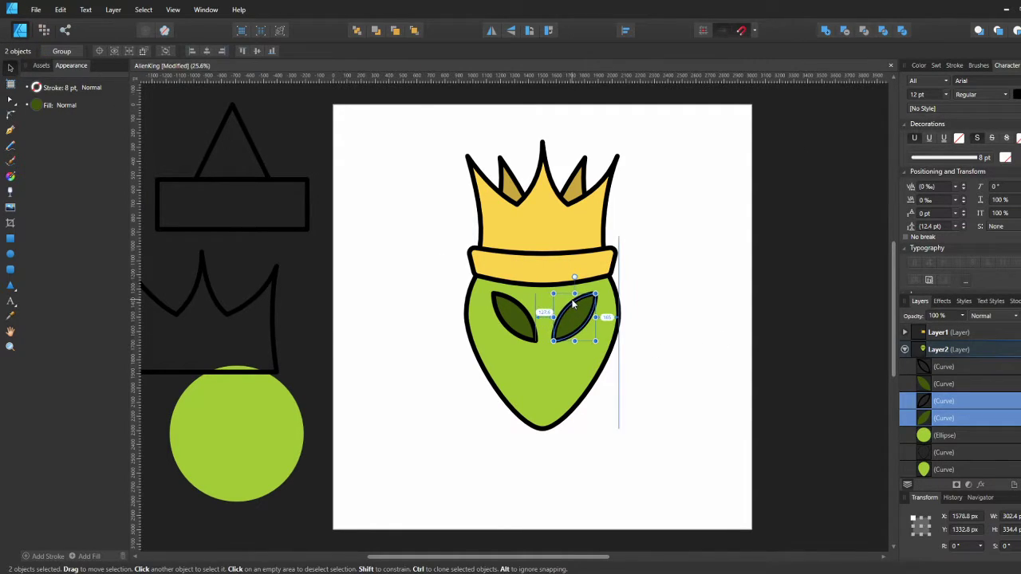
pyautogui.click(523, 309)
pyautogui.click(648, 307)
pyautogui.press('a')
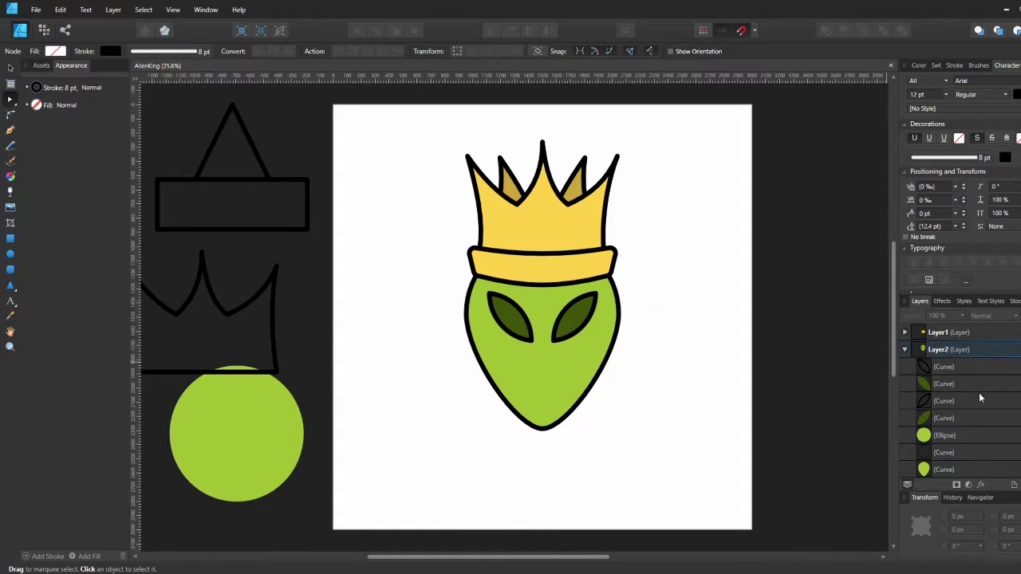
# Group the four curves that make up both eyes and their outlines
pyautogui.click(980, 367)
pyautogui.keyDown('shift'); pyautogui.click(979, 418); pyautogui.keyUp('shift')
pyautogui.hotkey('ctrl', 'g')
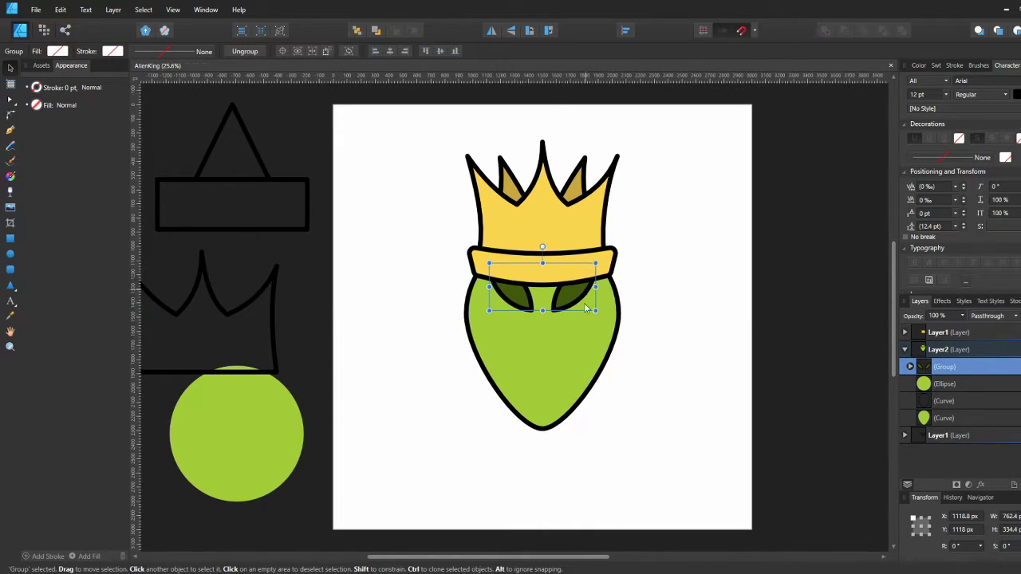
# Raise the head slightly under the crown and lower the eye group a little on the face
pyautogui.hotkey('ctrl', 'a')
pyautogui.click(705, 299)
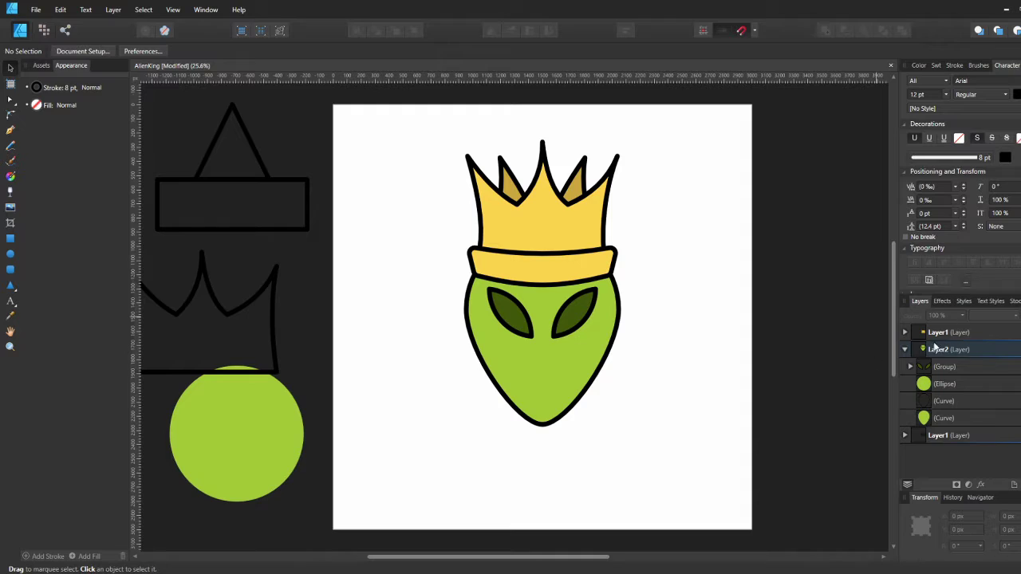
pyautogui.click(511, 312)
pyautogui.click(681, 313)
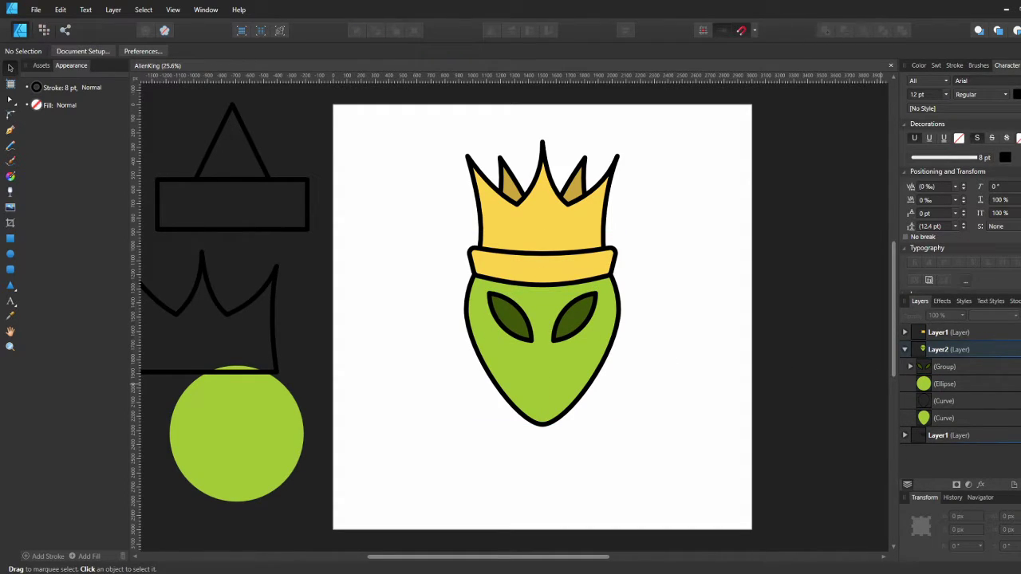
# Copy the spare triangle, rotate it -45° at the head's right side and send it behind the head
pyautogui.click(212, 144)
pyautogui.hotkey('ctrl', 'c')
pyautogui.click(606, 359)
pyautogui.hotkey('ctrl', 'v')
pyautogui.moveTo(578, 89); pyautogui.dragTo(705, 330)
pyautogui.hotkey('ctrl', '[')
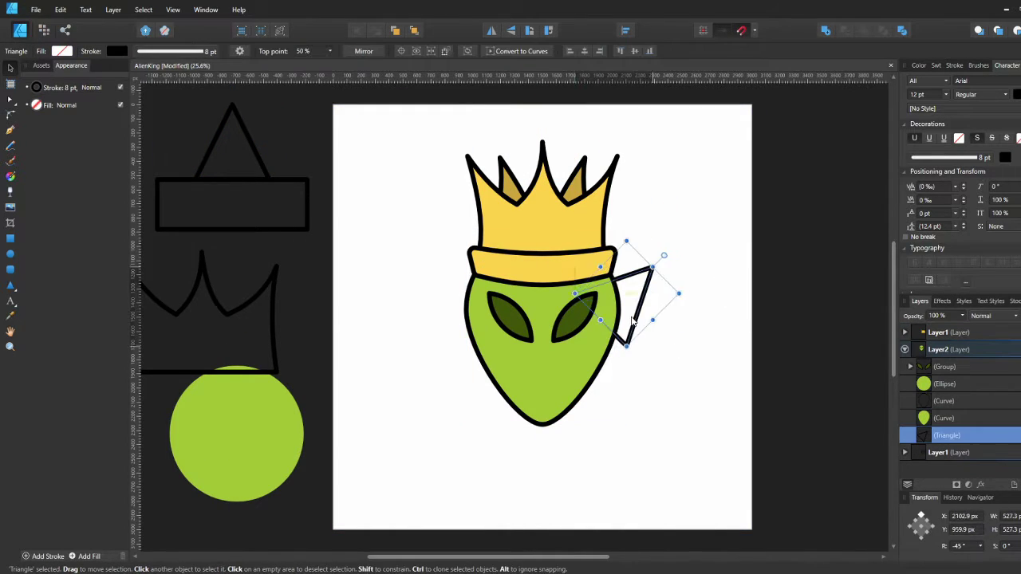
# Convert the rotated triangle to curves, narrow it and bend its edges into a pointed ear
pyautogui.click(522, 51)
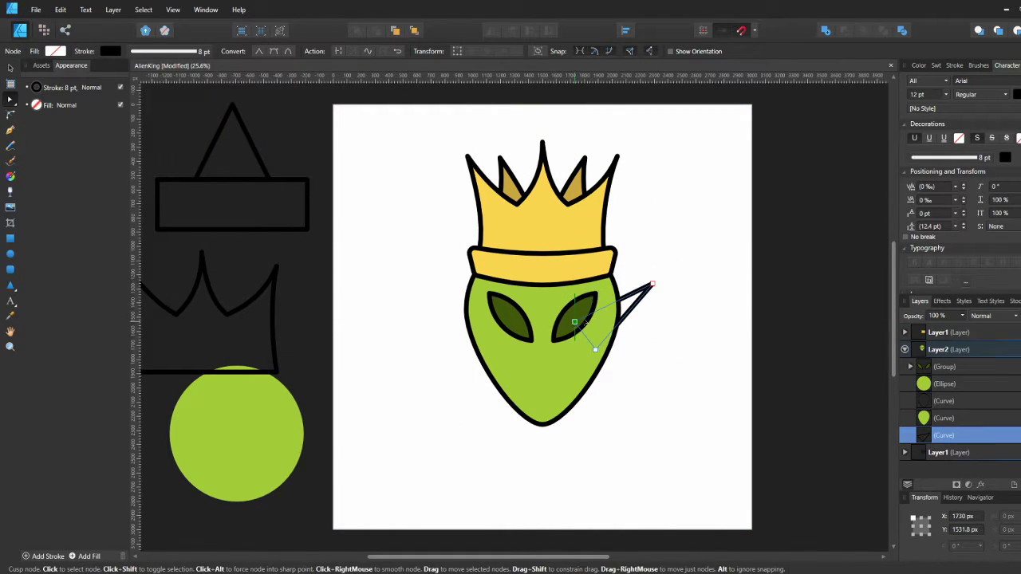
pyautogui.click(618, 314)
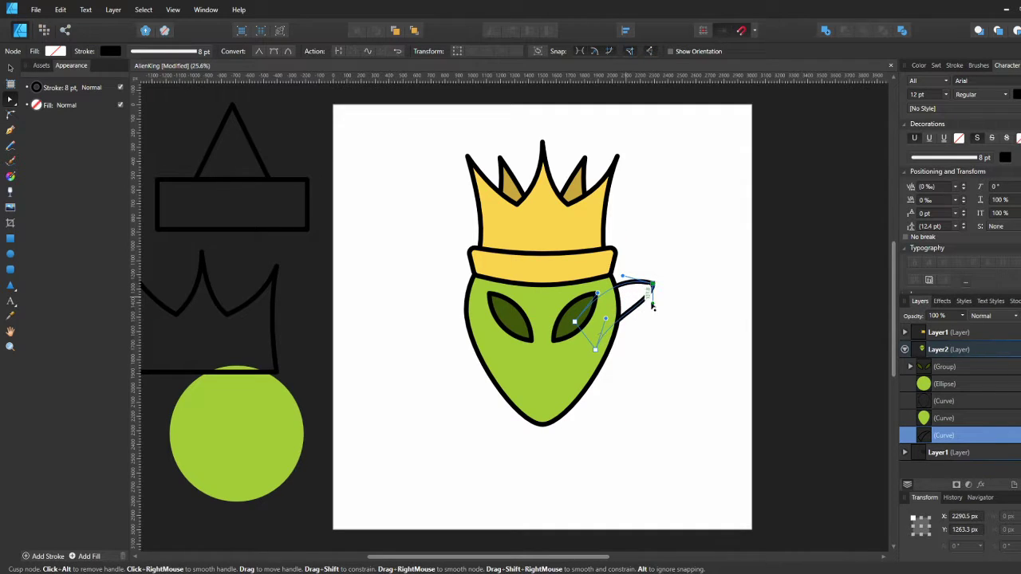
pyautogui.moveTo(653, 305); pyautogui.dragTo(610, 303)
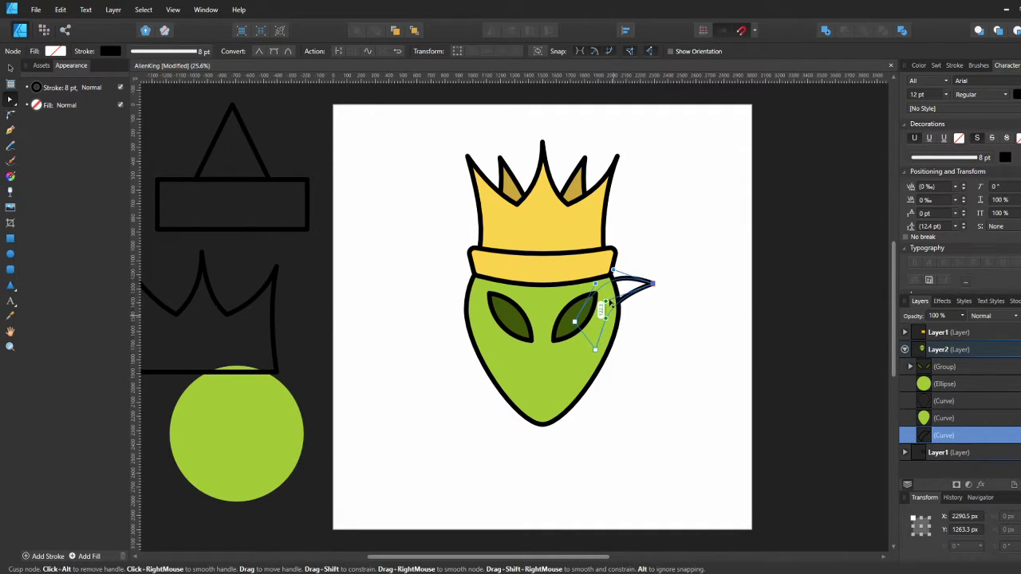
pyautogui.press('v')
pyautogui.click(698, 312)
# Add a node on the ear's lower edge, pull it outward into a corner and extend the ear's curved tip
pyautogui.press('a')
pyautogui.click(635, 300)
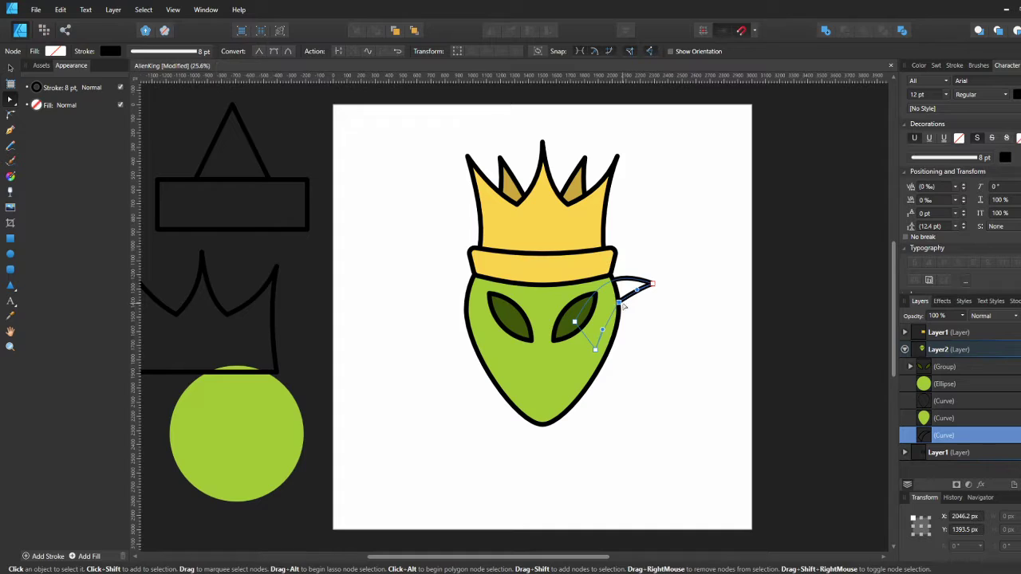
pyautogui.moveTo(625, 307); pyautogui.dragTo(633, 314)
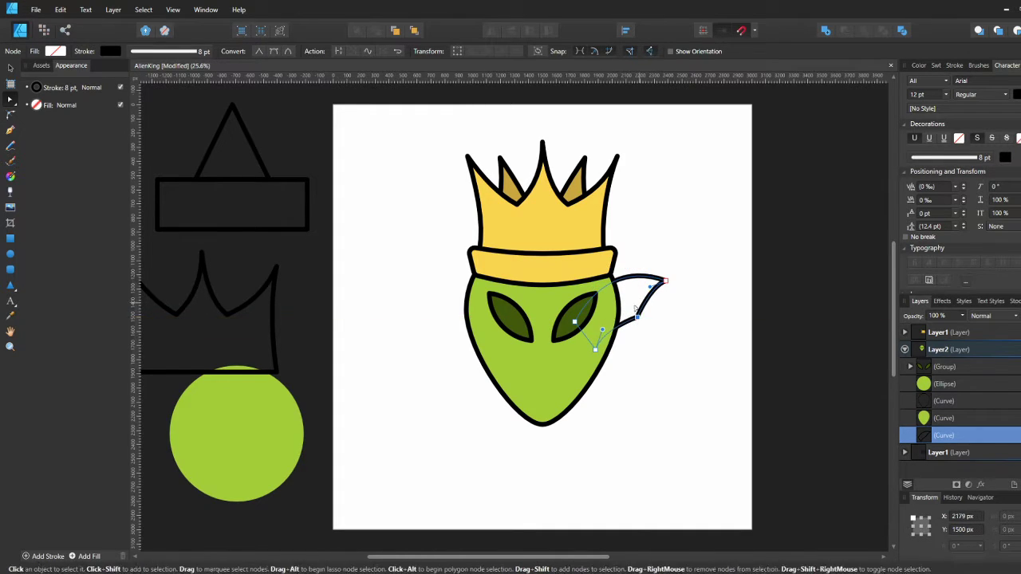
pyautogui.press('v')
pyautogui.click(650, 308)
pyautogui.click(646, 302)
pyautogui.press('a')
pyautogui.moveTo(631, 276); pyautogui.dragTo(634, 283)
# Duplicate the ear, flip the copy horizontally and place it on the head's left side
pyautogui.press('v')
pyautogui.hotkey('ctrl', 'j')
pyautogui.click(492, 30)
pyautogui.moveTo(651, 322); pyautogui.dragTo(501, 323)
pyautogui.click(641, 325)
# Duplicate both ears and remove the stroke from the lower copies
pyautogui.click(640, 309)
pyautogui.keyDown('shift'); pyautogui.click(444, 313); pyautogui.keyUp('shift')
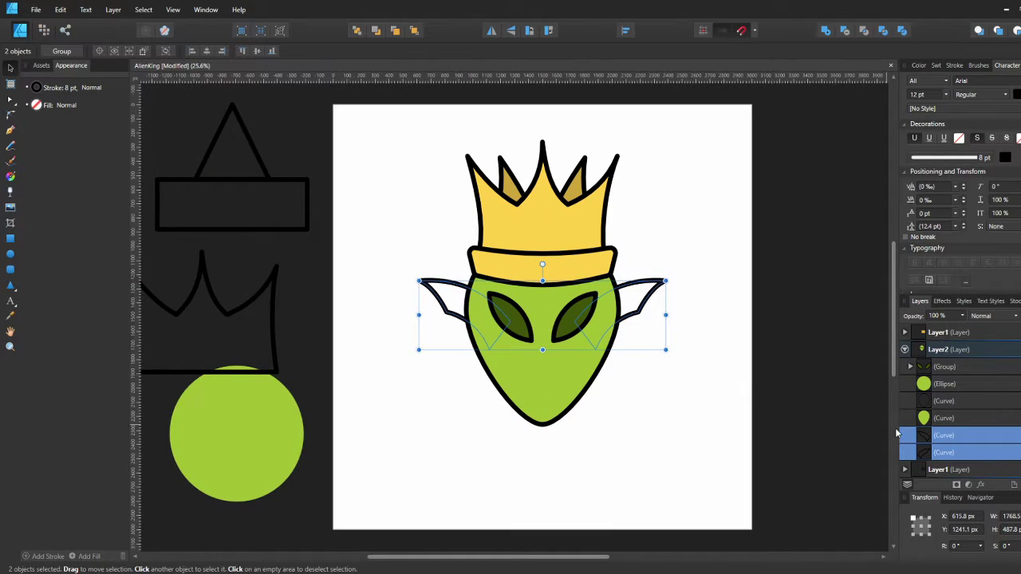
pyautogui.hotkey('ctrl', 'j')
pyautogui.click(917, 420)
pyautogui.click(107, 53)
pyautogui.click(190, 71)
# Fill the lower copies of both ears with a darker shade of the head's green
pyautogui.click(56, 51)
pyautogui.click(57, 89)
pyautogui.click(54, 72)
pyautogui.moveTo(26, 146); pyautogui.dragTo(69, 147)
pyautogui.click(924, 456)
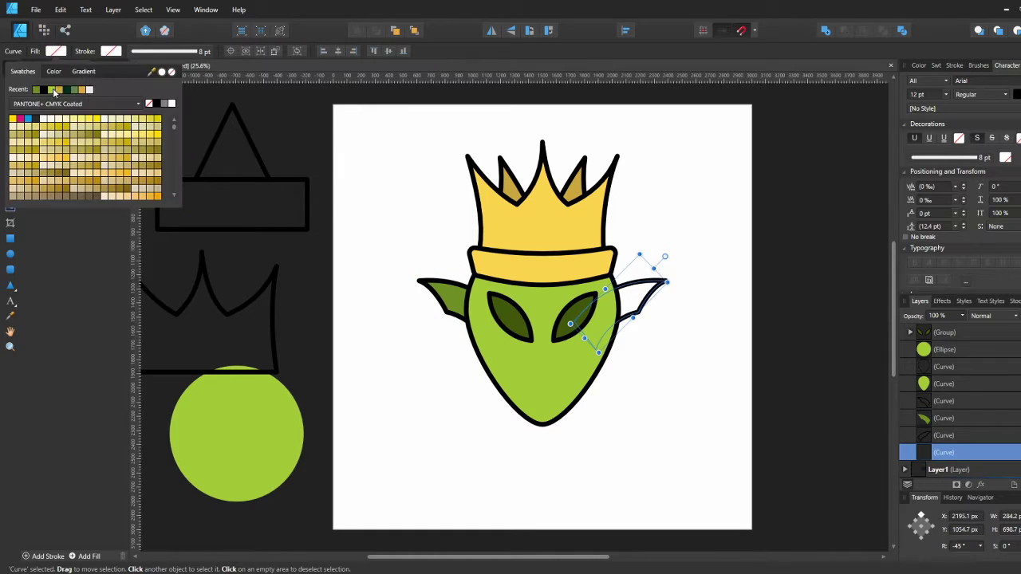
pyautogui.click(629, 358)
# Flatten the pointed chin of the green head shape by reshaping its bottom nodes
pyautogui.press('a')
pyautogui.click(563, 410)
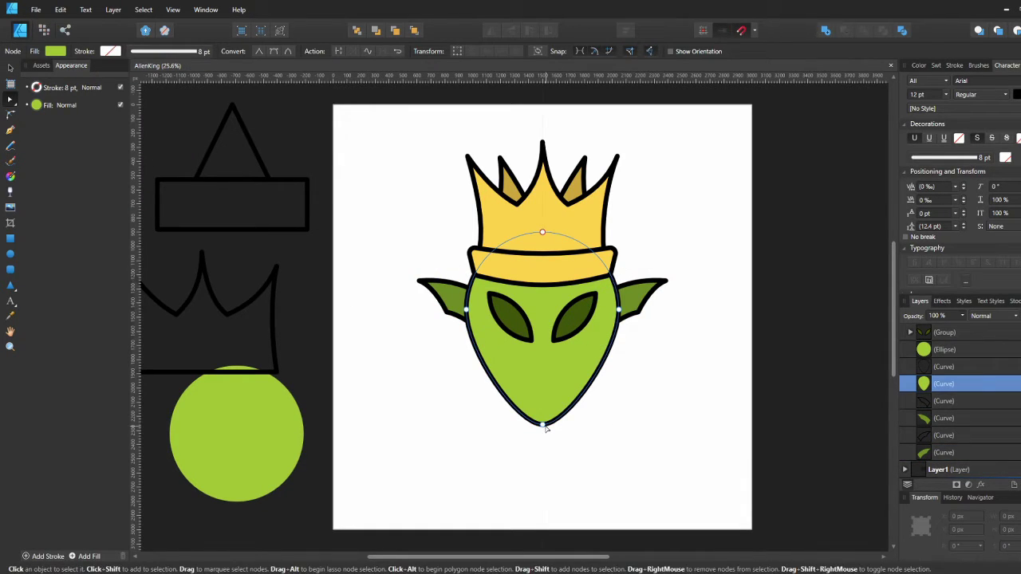
pyautogui.moveTo(543, 425); pyautogui.dragTo(543, 420)
pyautogui.click(544, 425)
# Duplicate the flattened head shape and give the copy no fill and an 8 pt black stroke
pyautogui.click(549, 407)
pyautogui.click(55, 51)
pyautogui.click(149, 105)
pyautogui.click(110, 51)
pyautogui.click(177, 105)
pyautogui.moveTo(940, 470); pyautogui.dragTo(936, 383)
pyautogui.hotkey('ctrl', 'z')
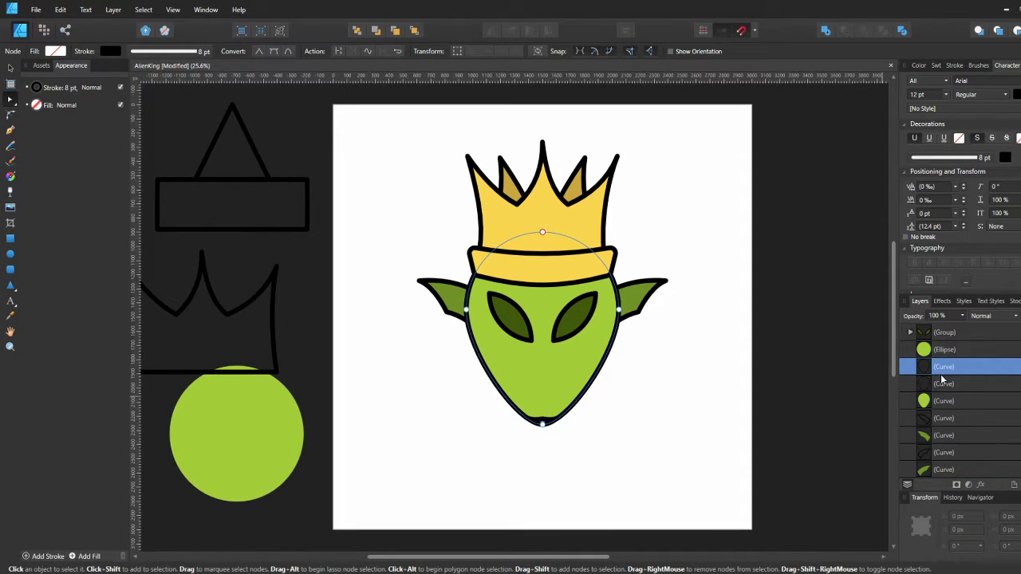
# Clear away the old pointed chin outline and keep the flattened outline around the head
pyautogui.click(655, 421)
pyautogui.click(557, 399)
pyautogui.click(934, 383)
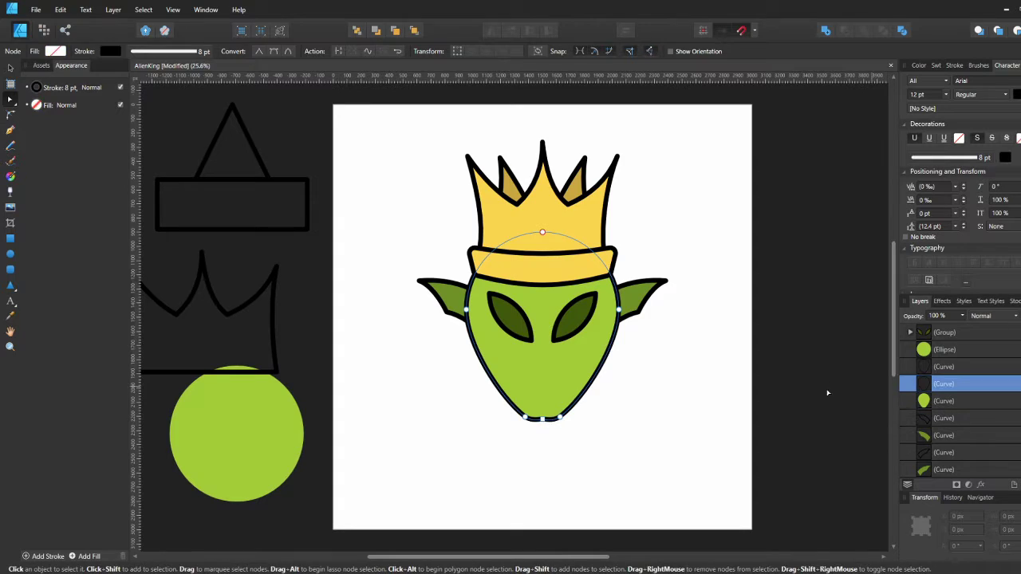
pyautogui.press('v')
pyautogui.click(659, 410)
# Draw a short vertical chin line with the Pen tool from the middle of the chin up to about Y 2022 px
pyautogui.press('p')
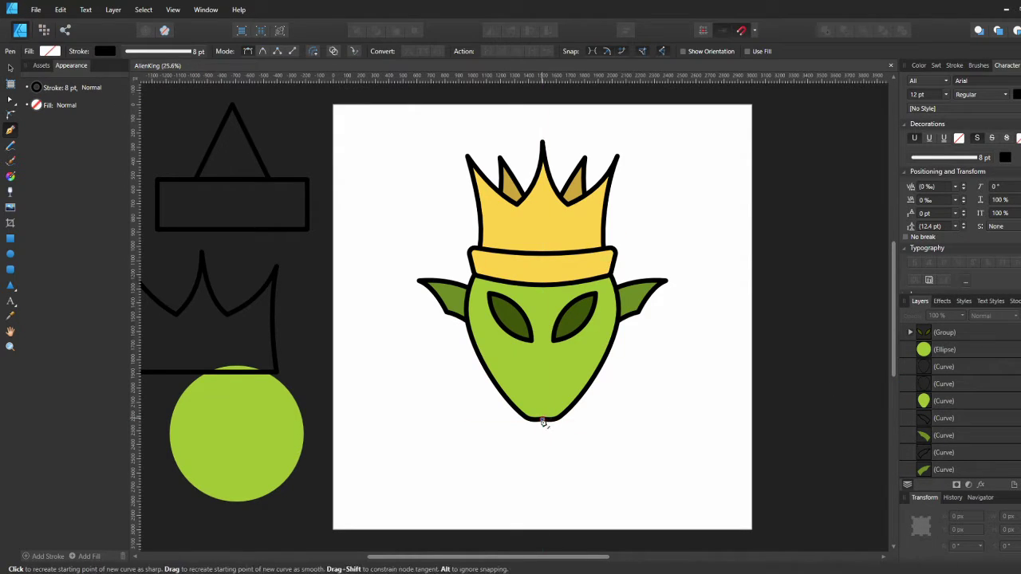
pyautogui.click(543, 394)
pyautogui.moveTo(923, 410); pyautogui.dragTo(924, 410)
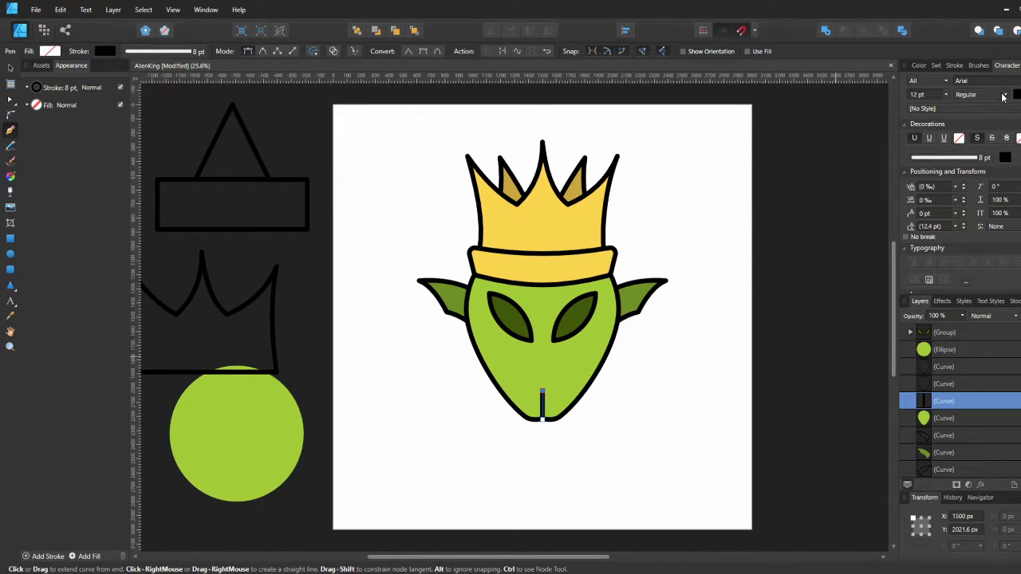
# Taper the chin line's stroke to a point at its upper end with the pressure profile and shorten the line
pyautogui.click(954, 65)
pyautogui.click(1004, 232)
pyautogui.press('a')
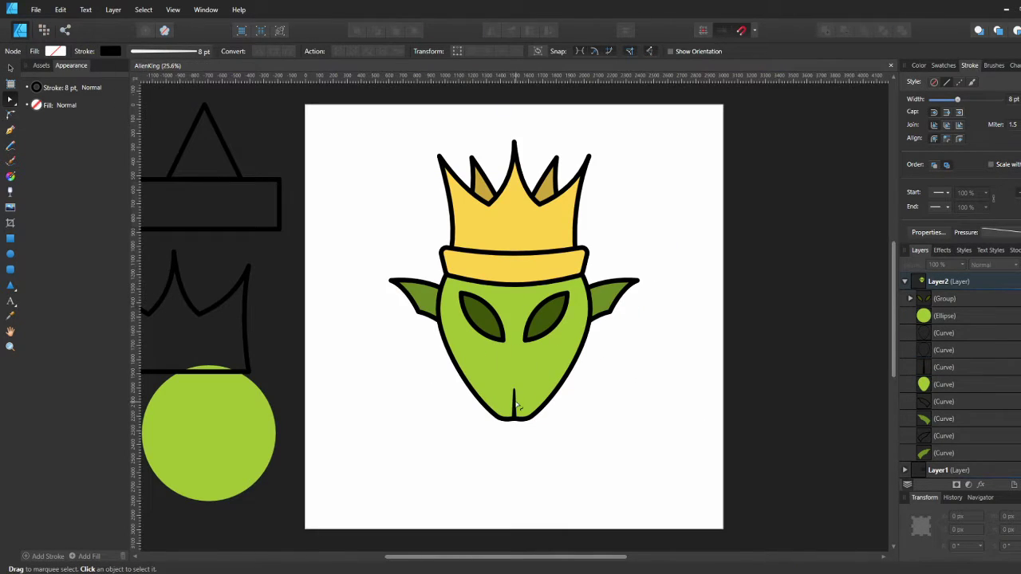
pyautogui.click(515, 404)
pyautogui.moveTo(515, 390); pyautogui.dragTo(514, 397)
pyautogui.click(630, 444)
# Draw a circle about 223 px wide centred between the eyes and the chin line, with red fill and no stroke
pyautogui.click(10, 254)
pyautogui.moveTo(501, 333); pyautogui.dragTo(533, 364)
pyautogui.click(113, 51)
pyautogui.click(58, 51)
pyautogui.click(53, 72)
pyautogui.moveTo(167, 174); pyautogui.dragTo(173, 171)
pyautogui.press('v')
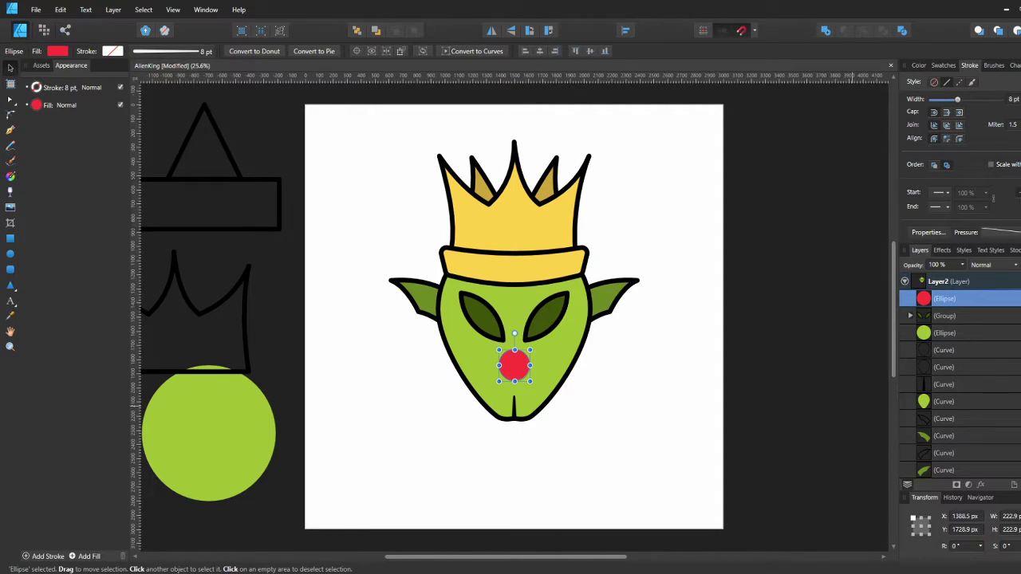
# Replace the red circle with two mirrored red triangles merged into a diamond about 1267 px wide and 536 px high across the lower face
pyautogui.press('Delete')
pyautogui.click(10, 286)
pyautogui.moveTo(345, 362)
pyautogui.mouseDown()
pyautogui.moveTo(432, 428)
pyautogui.moveTo(421, 452)
pyautogui.mouseUp()
pyautogui.press('v')
pyautogui.moveTo(425, 357)
pyautogui.mouseDown()
pyautogui.moveTo(468, 388)
pyautogui.moveTo(464, 477)
pyautogui.mouseUp()
pyautogui.hotkey('ctrl', 'j')
pyautogui.click(491, 31)
pyautogui.moveTo(392, 409); pyautogui.dragTo(514, 360)
pyautogui.keyDown('shift'); pyautogui.click(353, 409); pyautogui.keyUp('shift')
pyautogui.click(527, 363)
pyautogui.keyDown('shift'); pyautogui.click(493, 345); pyautogui.keyUp('shift')
pyautogui.click(825, 30)
pyautogui.press('a')
pyautogui.press('v')
pyautogui.moveTo(501, 351); pyautogui.dragTo(500, 374)
pyautogui.press('Delete')
pyautogui.hotkey('ctrl', 'z')
pyautogui.hotkey('ctrl', 'z')
pyautogui.hotkey('ctrl', 'z')
pyautogui.hotkey('ctrl', 'z')
pyautogui.hotkey('ctrl', 'z')
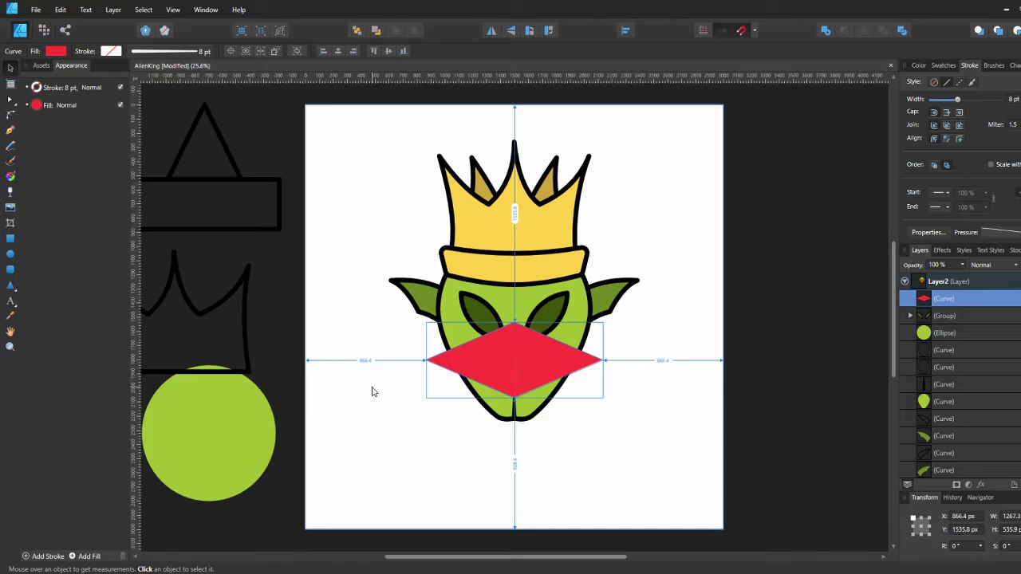
# Reshape the red diamond into a curved half moustache with a rounded inner end and a pointed outer tip
pyautogui.moveTo(371, 408); pyautogui.dragTo(497, 392)
pyautogui.click(478, 369)
pyautogui.press('Delete')
pyautogui.press('a')
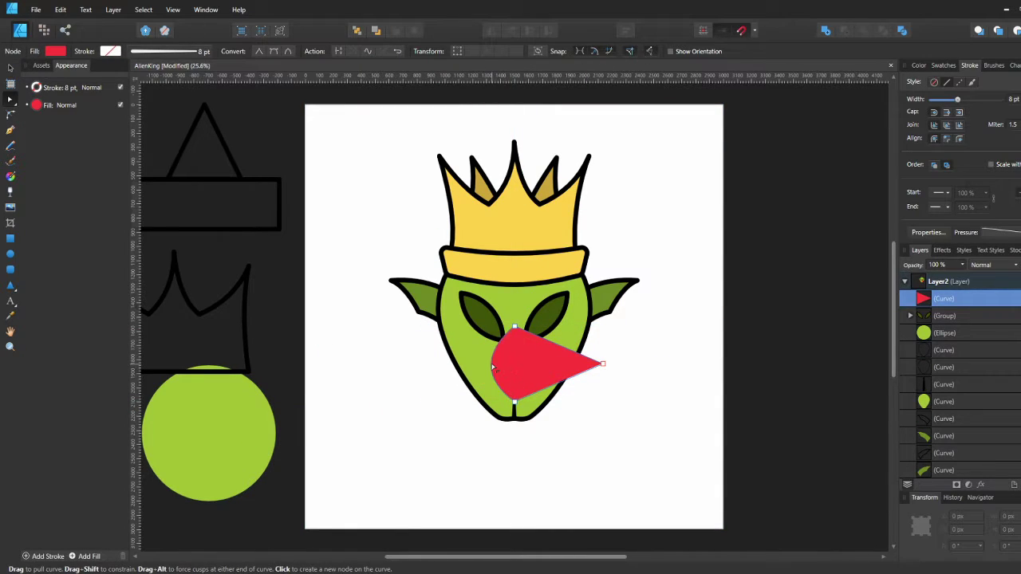
pyautogui.press('Delete')
pyautogui.moveTo(546, 365); pyautogui.dragTo(545, 335)
pyautogui.moveTo(594, 373); pyautogui.dragTo(586, 381)
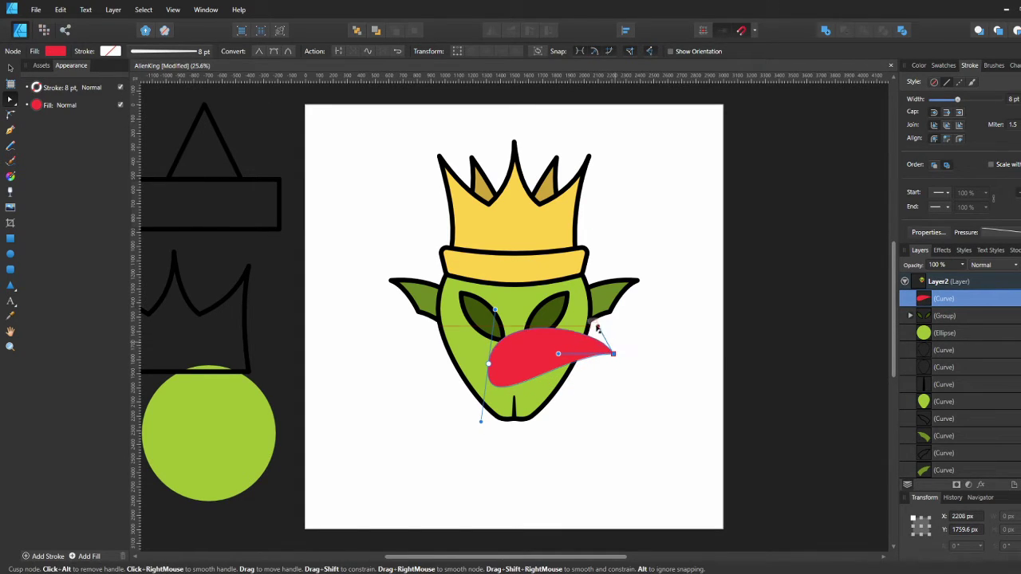
# Place a spare duplicate of the half moustache beside the artboard and adjust the other one on the face
pyautogui.press('v')
pyautogui.hotkey('ctrl', 'j')
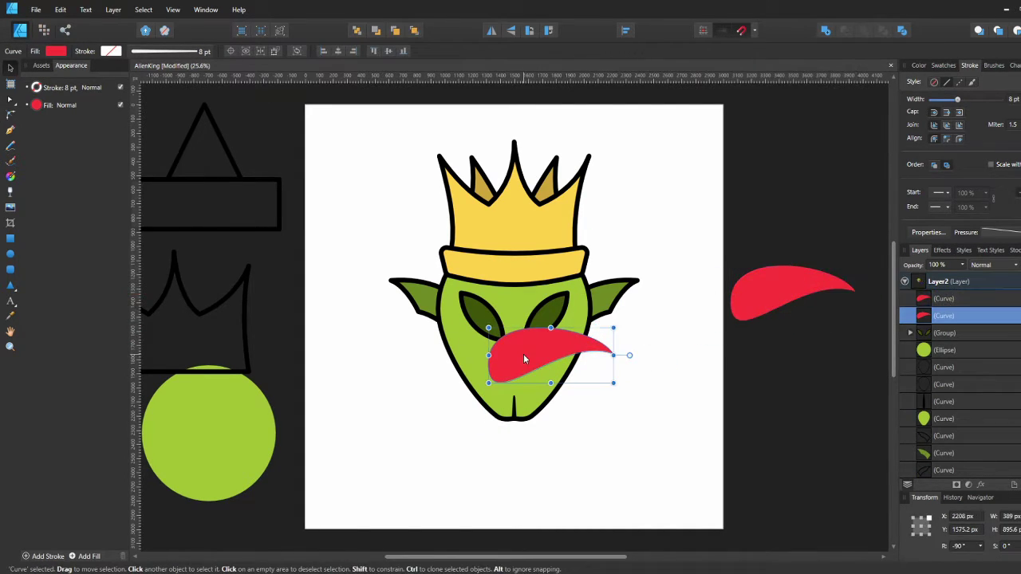
pyautogui.moveTo(561, 298); pyautogui.dragTo(535, 352)
pyautogui.moveTo(622, 381); pyautogui.dragTo(641, 346)
pyautogui.moveTo(552, 349); pyautogui.dragTo(569, 364)
# Refine the two mirrored moustache halves and merge them into one moustache about 1126 px wide and 220 px high
pyautogui.click(477, 353)
pyautogui.moveTo(517, 321); pyautogui.dragTo(504, 303)
pyautogui.moveTo(482, 343); pyautogui.dragTo(483, 358)
pyautogui.moveTo(544, 365); pyautogui.dragTo(593, 350)
pyautogui.keyDown('shift'); pyautogui.click(490, 373); pyautogui.keyUp('shift')
pyautogui.click(825, 31)
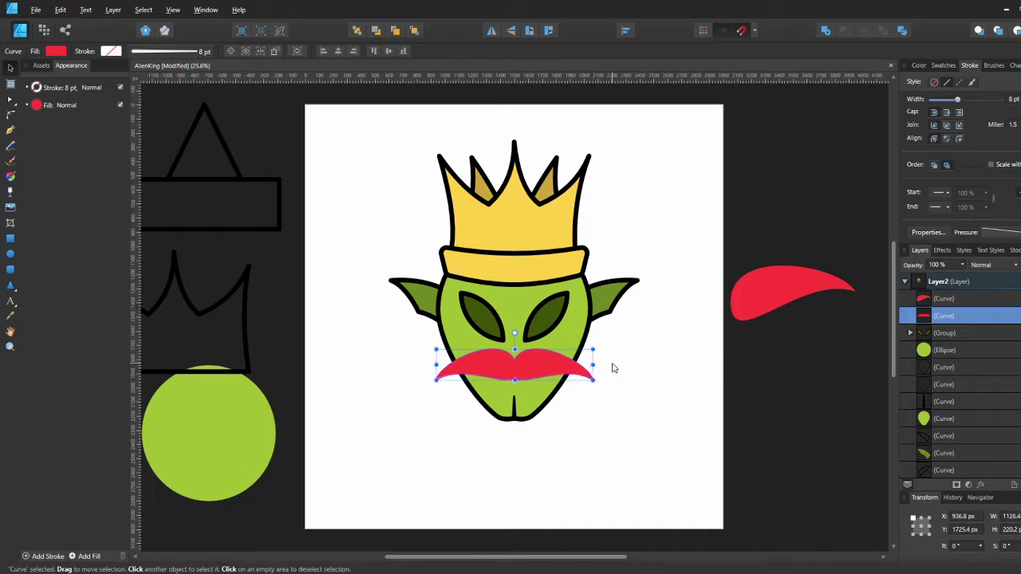
# Duplicate the moustache as an outline with no fill and an 8 pt black stroke above the red fill shape
pyautogui.keyDown('shift'); pyautogui.click(537, 391); pyautogui.keyUp('shift')
pyautogui.click(208, 52)
pyautogui.click(552, 363)
pyautogui.hotkey('ctrl', 'j')
pyautogui.click(55, 51)
pyautogui.click(172, 72)
pyautogui.click(111, 51)
pyautogui.click(174, 104)
pyautogui.click(350, 392)
pyautogui.doubleClick(542, 368)
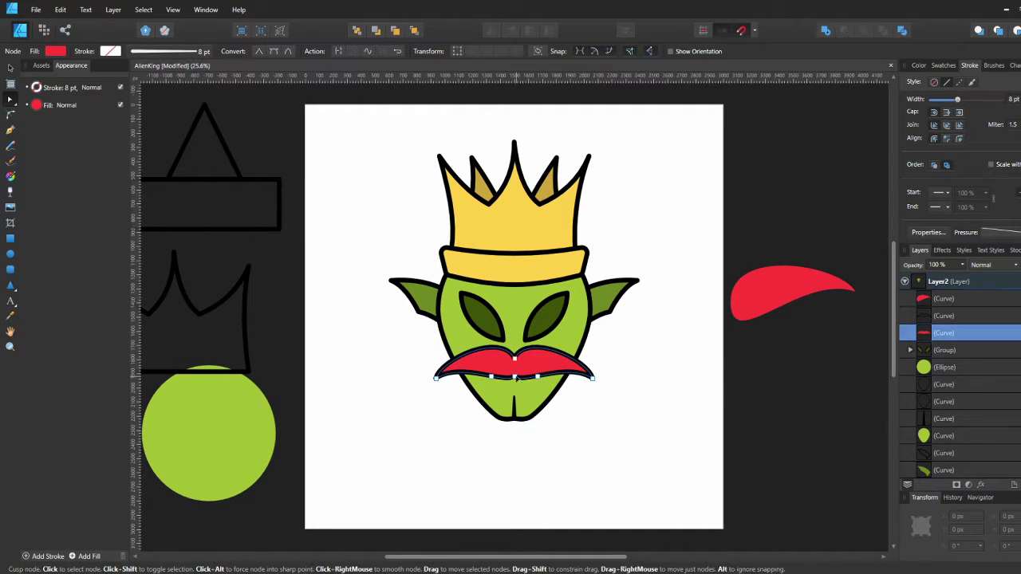
pyautogui.press('v')
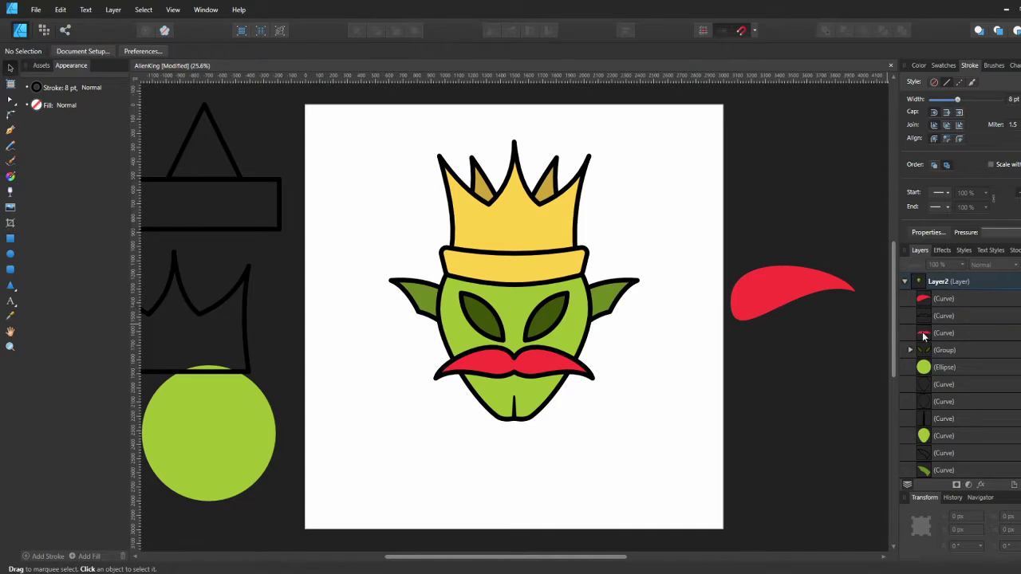
# Move the moustache's fill and outline together down to about Y 1805 px
pyautogui.keyDown('shift'); pyautogui.click(944, 319); pyautogui.keyUp('shift')
pyautogui.hotkey('shift', 'Down')
pyautogui.hotkey('shift', 'Down')
pyautogui.hotkey('shift', 'Down')
pyautogui.hotkey('shift', 'Down')
pyautogui.hotkey('shift', 'Down')
pyautogui.hotkey('shift', 'Down')
pyautogui.hotkey('shift', 'Down')
pyautogui.hotkey('shift', 'Down')
pyautogui.hotkey('shift', 'Down')
pyautogui.hotkey('shift', 'Down')
pyautogui.hotkey('shift', 'Down')
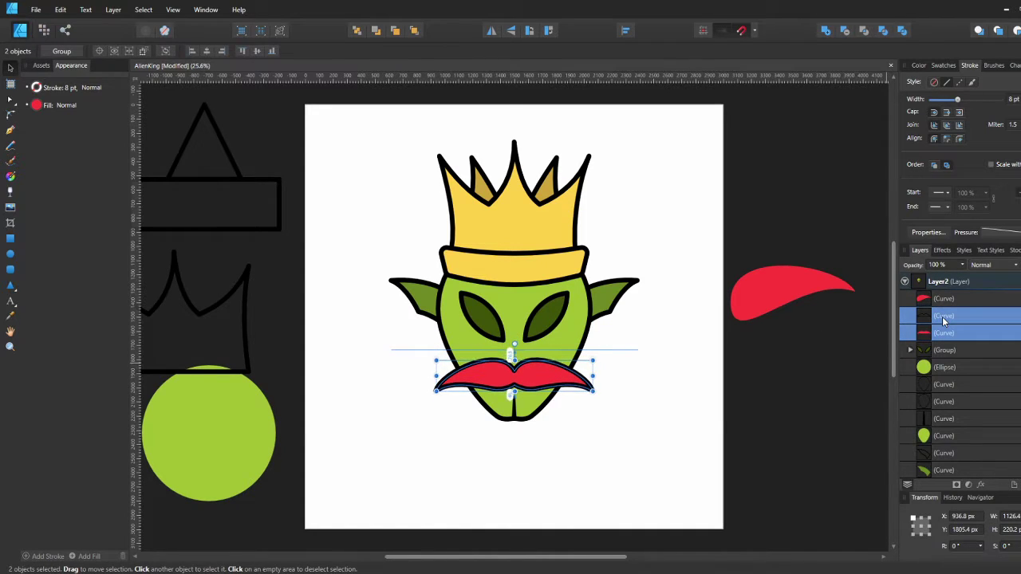
# Change the moustache's fill from red to an orange-brown
pyautogui.click(650, 394)
pyautogui.click(943, 321)
pyautogui.click(627, 394)
pyautogui.moveTo(557, 382); pyautogui.dragTo(557, 379)
pyautogui.click(56, 51)
pyautogui.moveTo(80, 167); pyautogui.dragTo(24, 174)
pyautogui.click(696, 427)
pyautogui.moveTo(547, 363); pyautogui.dragTo(549, 366)
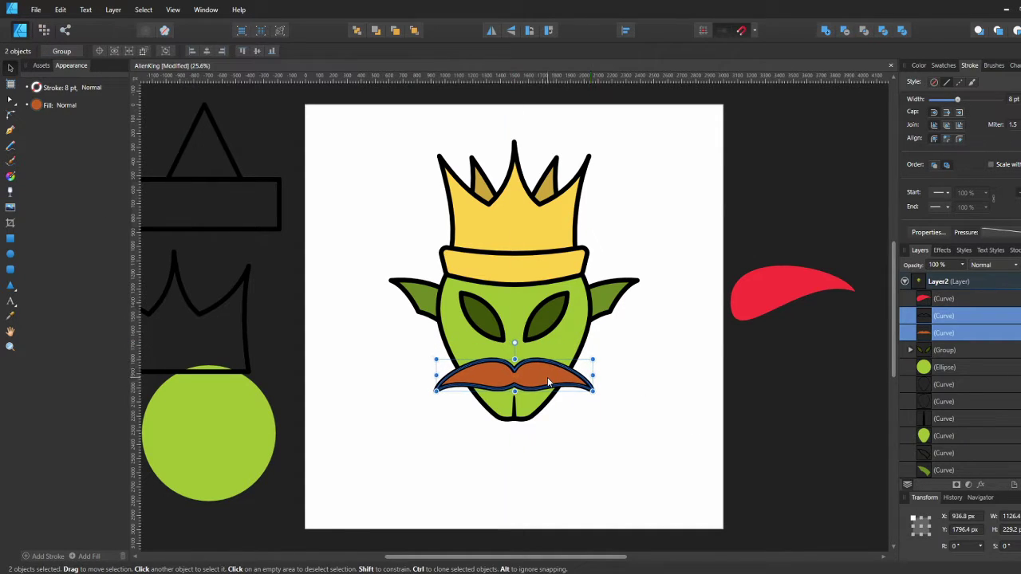
pyautogui.click(620, 380)
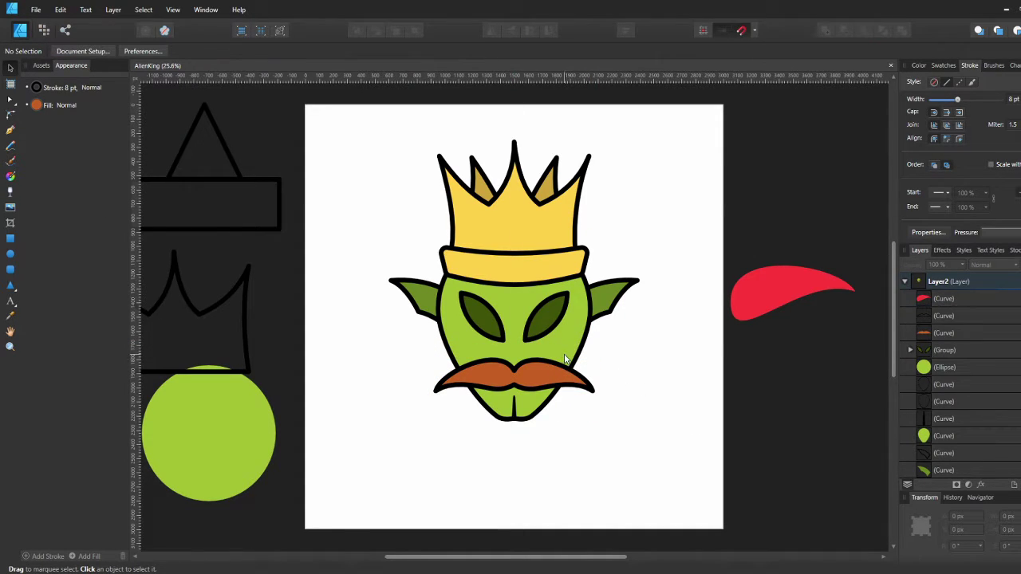
# Try a short curved nose line about 164 px wide above the moustache with the Pen tool, and undo it
pyautogui.click(10, 130)
pyautogui.click(515, 352)
pyautogui.click(537, 347)
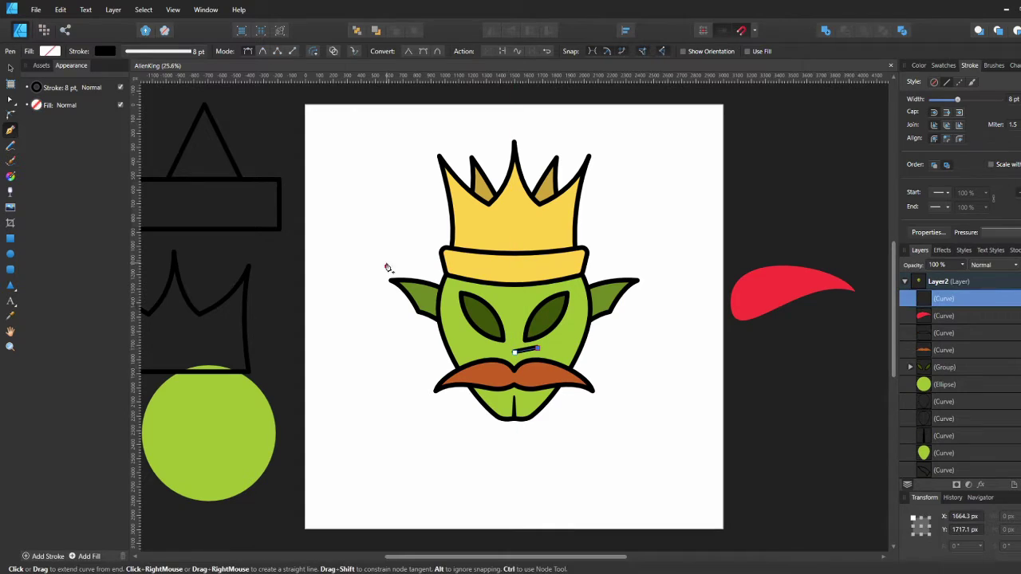
pyautogui.click(10, 115)
pyautogui.click(10, 100)
pyautogui.click(526, 350)
pyautogui.press('v')
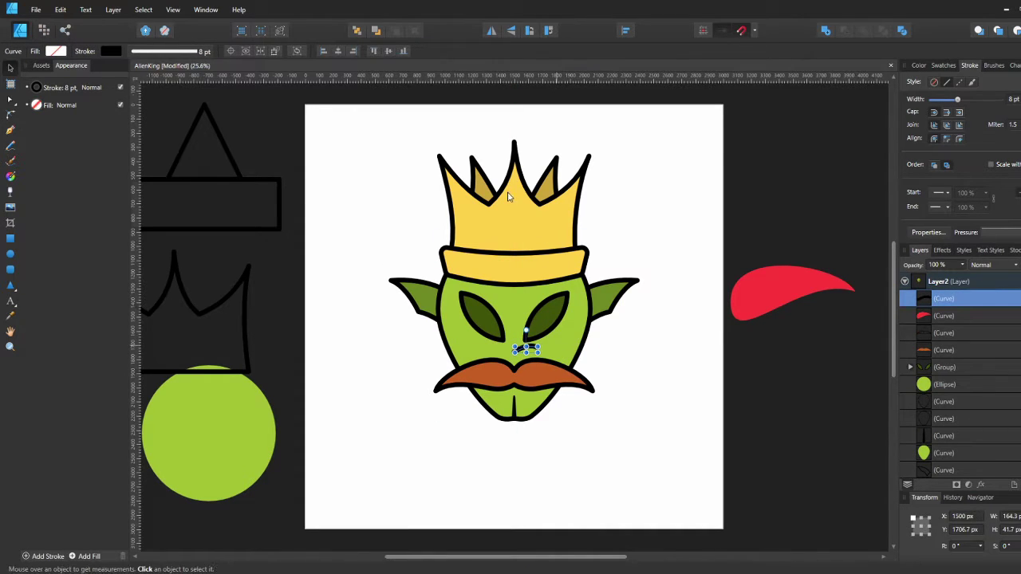
pyautogui.hotkey('ctrl', 'z')
pyautogui.hotkey('ctrl', 'z')
pyautogui.hotkey('ctrl', 'z')
pyautogui.hotkey('ctrl', 'z')
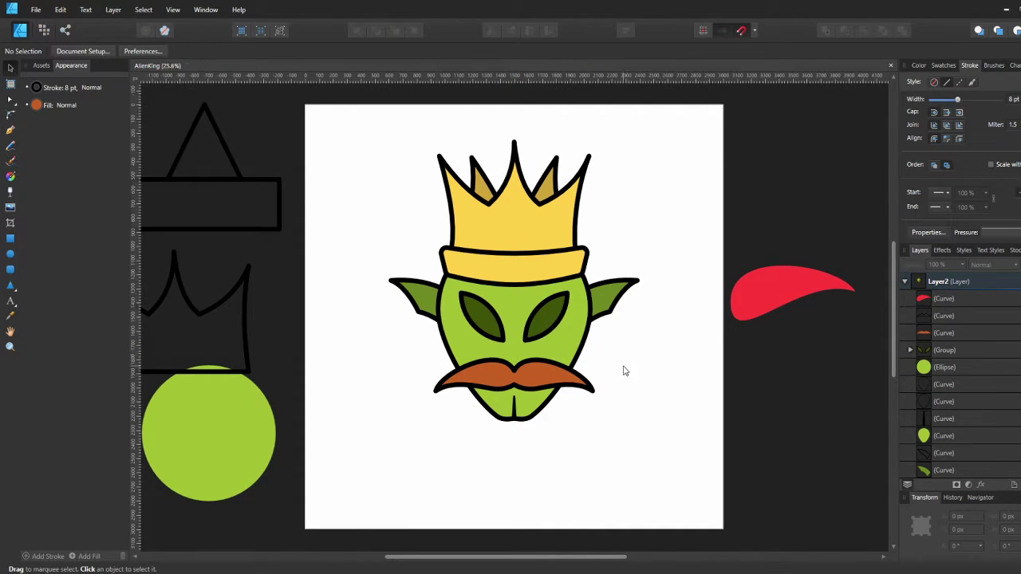
# Nudge the crown layers slightly down over the head, to Y 10 px
pyautogui.hotkey('ctrl', 'z')
pyautogui.hotkey('ctrl', 'z')
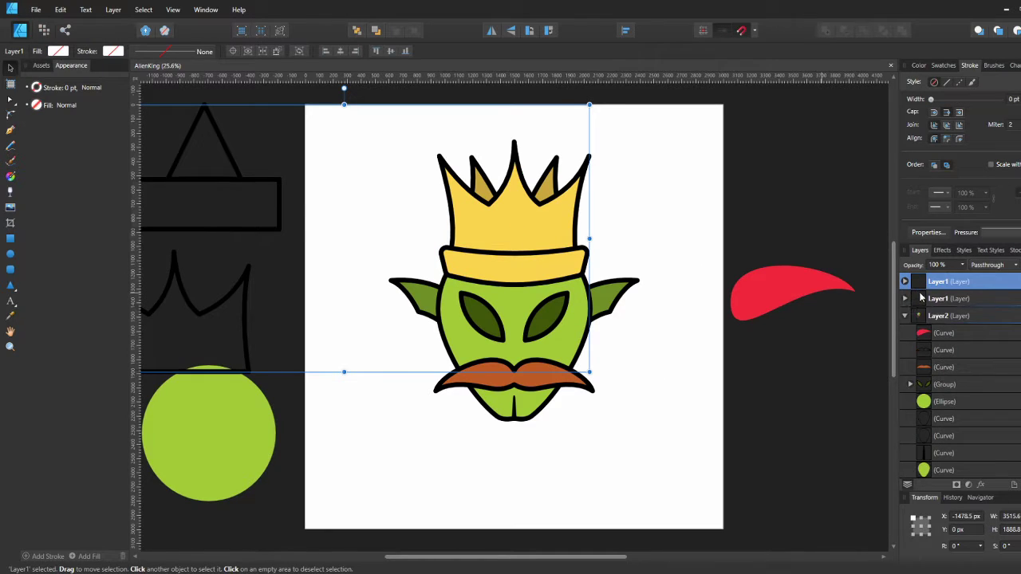
pyautogui.hotkey('ctrl', 'z')
pyautogui.hotkey('ctrl', 'z')
pyautogui.hotkey('ctrl', 'z')
pyautogui.hotkey('ctrl', 'z')
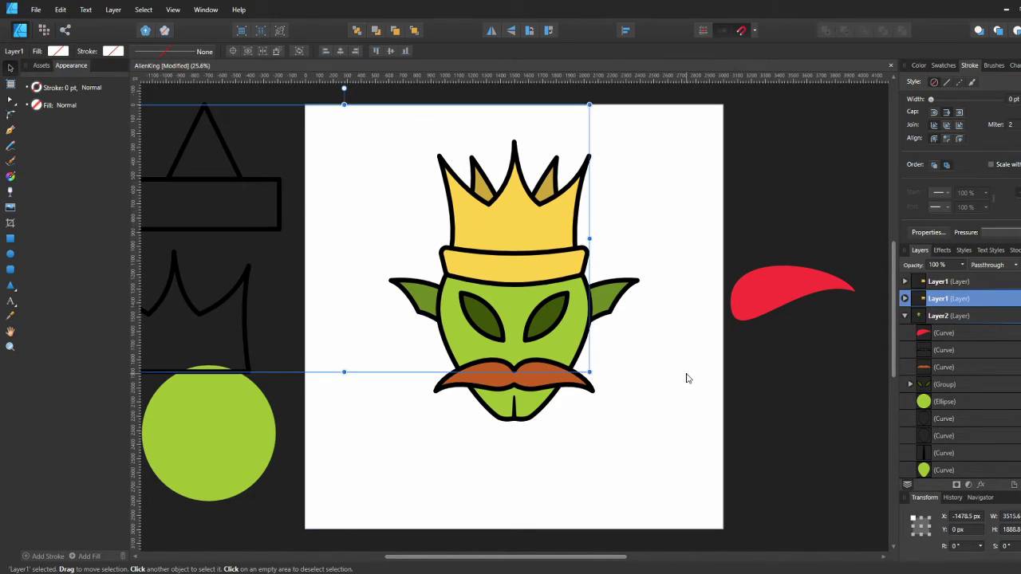
pyautogui.click(688, 378)
pyautogui.click(580, 270)
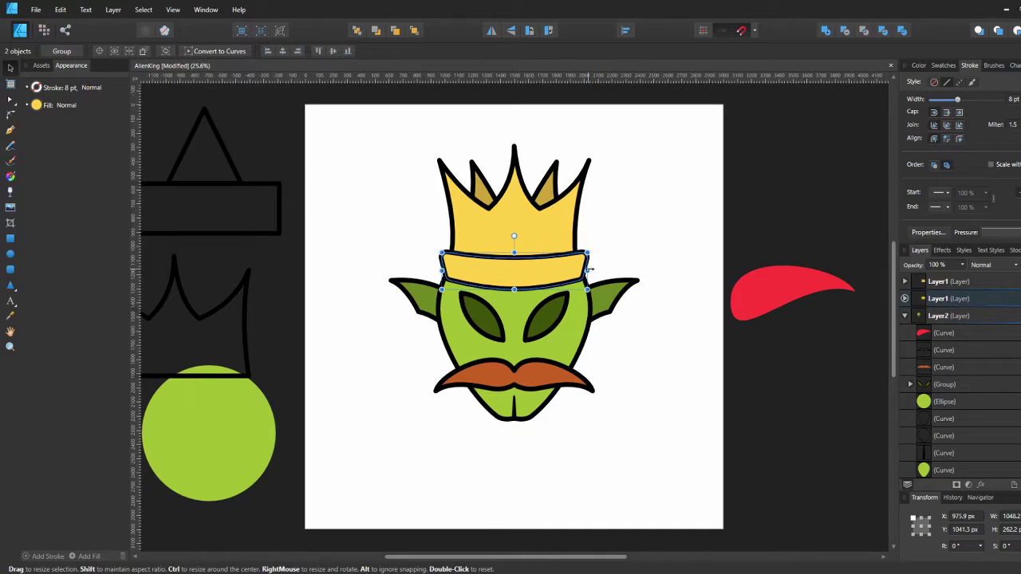
pyautogui.click(611, 260)
pyautogui.hotkey('ctrl', 'z')
pyautogui.hotkey('ctrl', 'z')
pyautogui.hotkey('ctrl', 'z')
pyautogui.hotkey('ctrl', 'z')
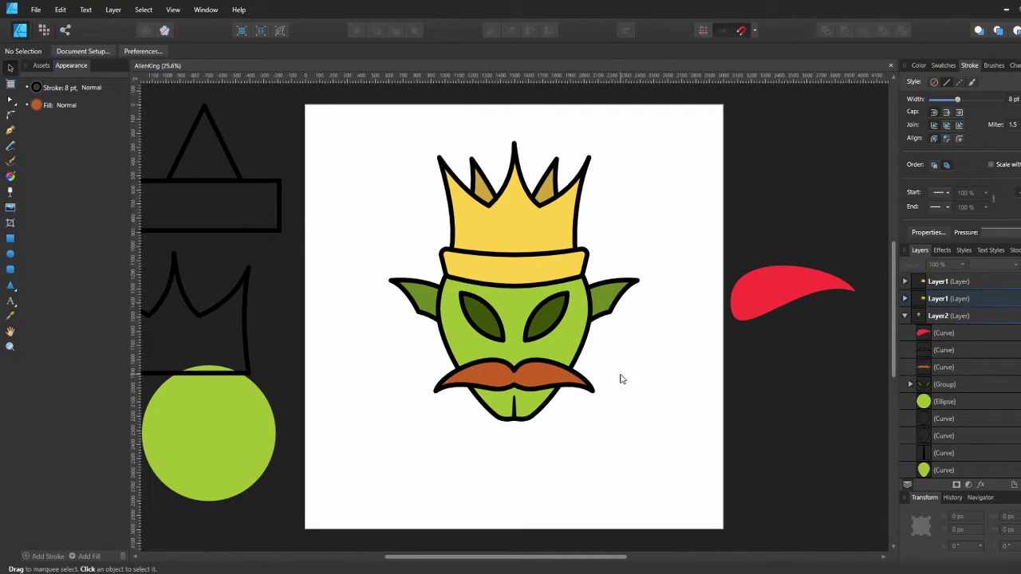
# Draw a four-cornered shadow band in the face layer with the Pen tool, across the forehead just below the crown's brim
pyautogui.click(904, 315)
pyautogui.click(938, 332)
pyautogui.keyDown('ctrl'); pyautogui.click(937, 298); pyautogui.keyUp('ctrl')
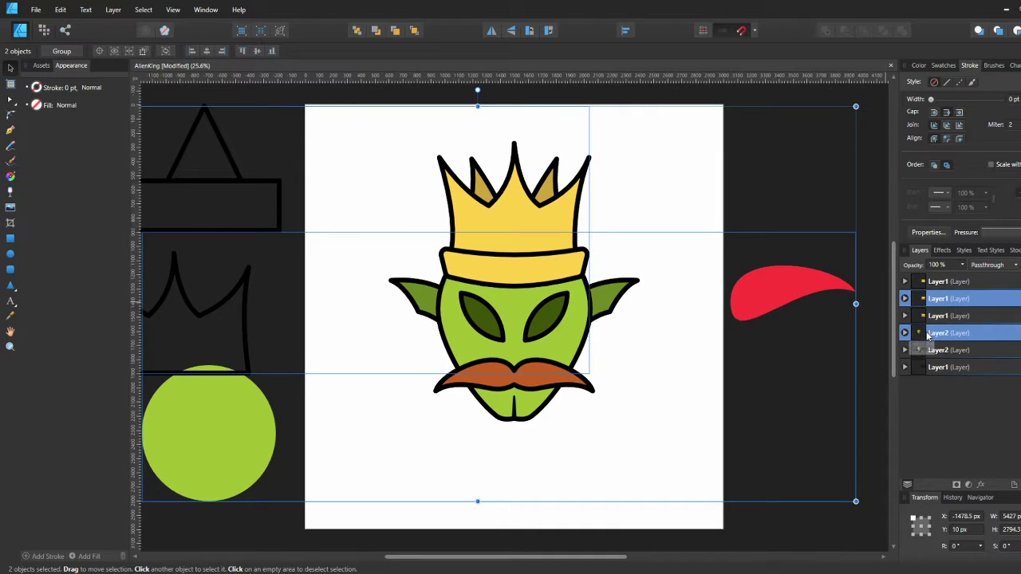
pyautogui.click(937, 333)
pyautogui.click(905, 332)
pyautogui.click(499, 343)
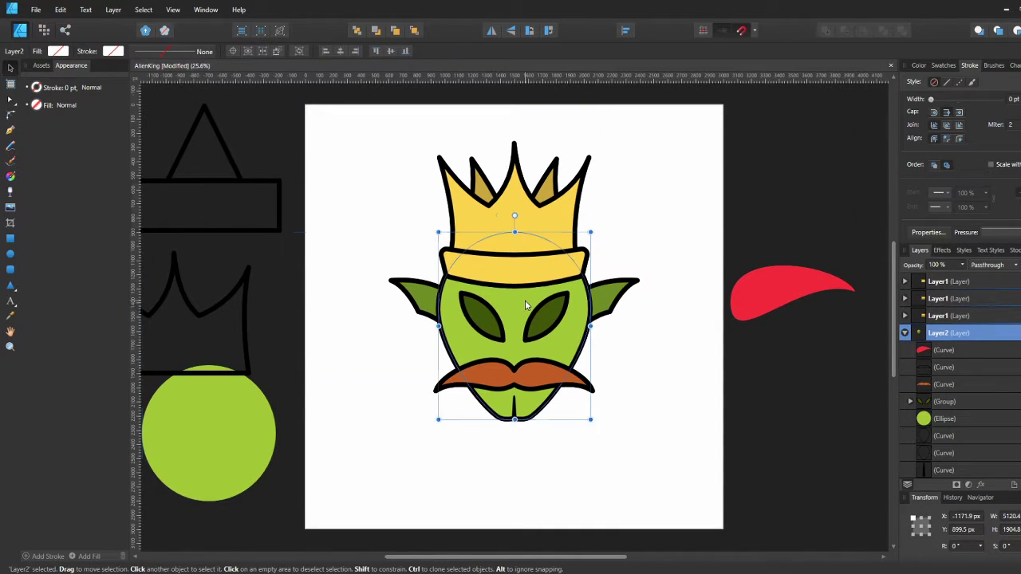
pyautogui.press('p')
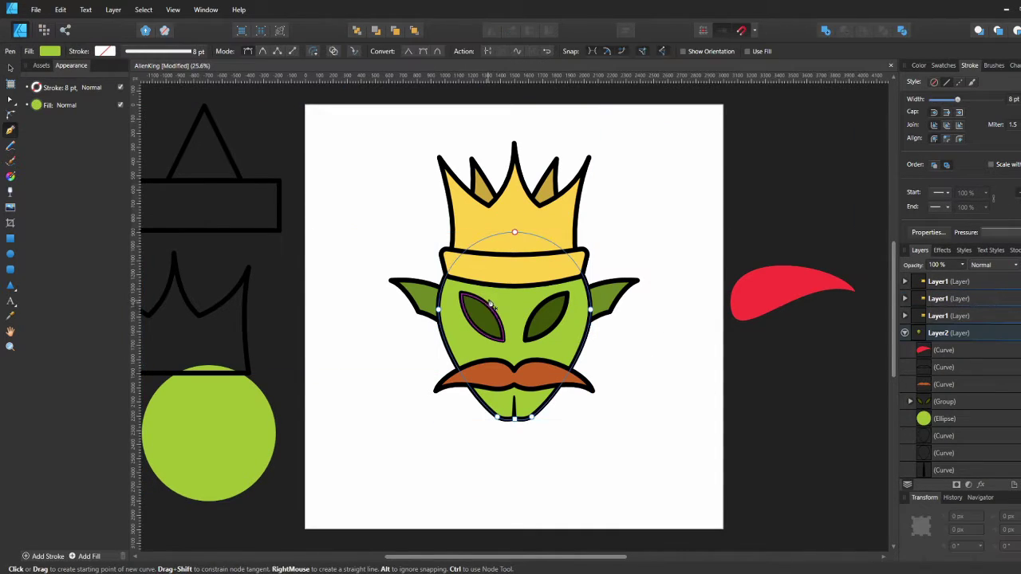
pyautogui.click(582, 278)
pyautogui.click(449, 269)
pyautogui.click(580, 273)
# Give the forehead shadow band no stroke and a dark green fill of C 42, M 0, Y 100, K 80
pyautogui.click(45, 52)
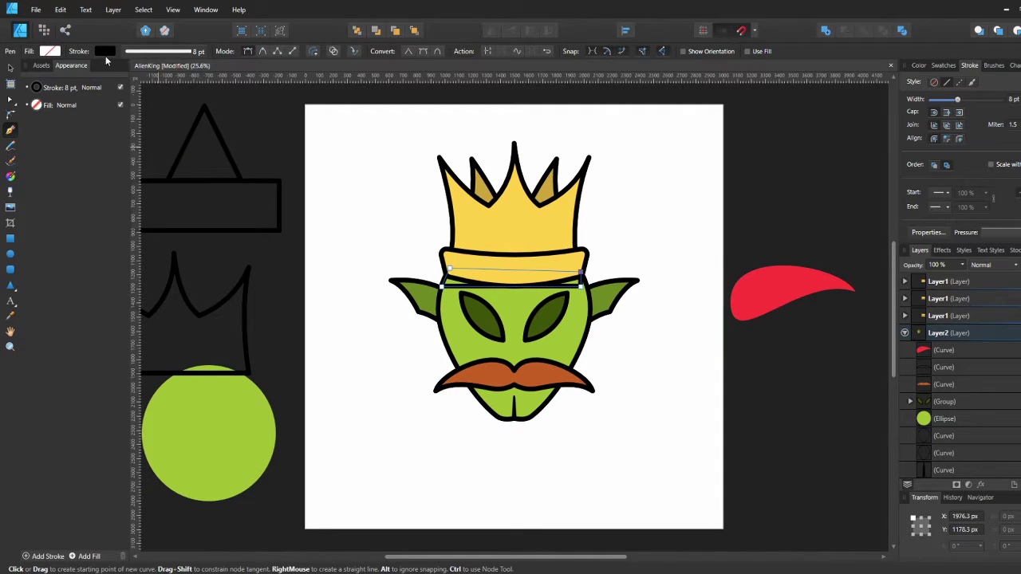
pyautogui.click(105, 53)
pyautogui.click(55, 89)
pyautogui.click(56, 52)
pyautogui.click(66, 89)
pyautogui.click(53, 71)
pyautogui.click(160, 146)
pyautogui.write('75')
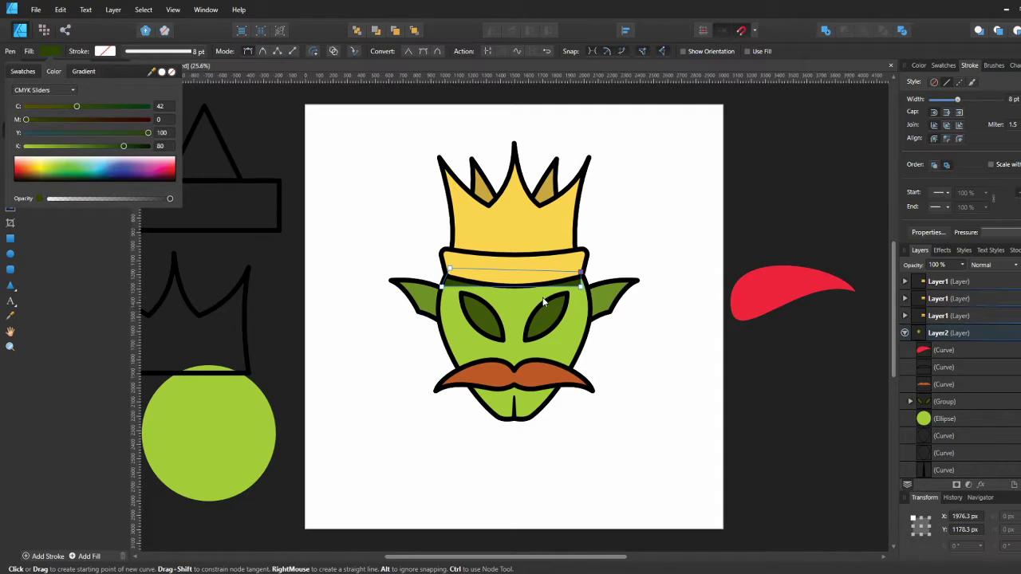
# Bow the shadow band's lower edge downward to follow the crown's brim and raise the band above the eye group
pyautogui.write('a')
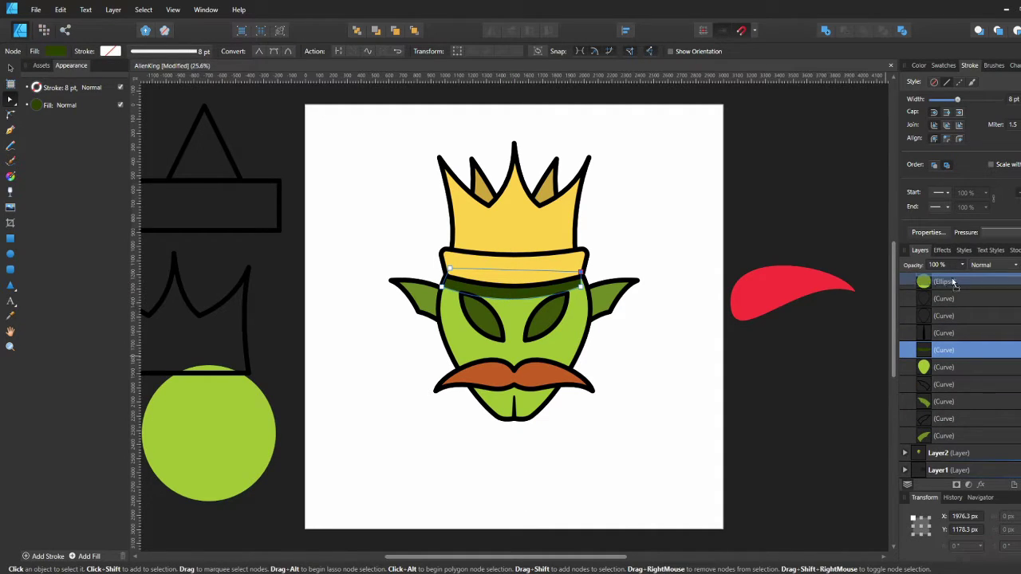
pyautogui.moveTo(955, 277); pyautogui.dragTo(955, 291)
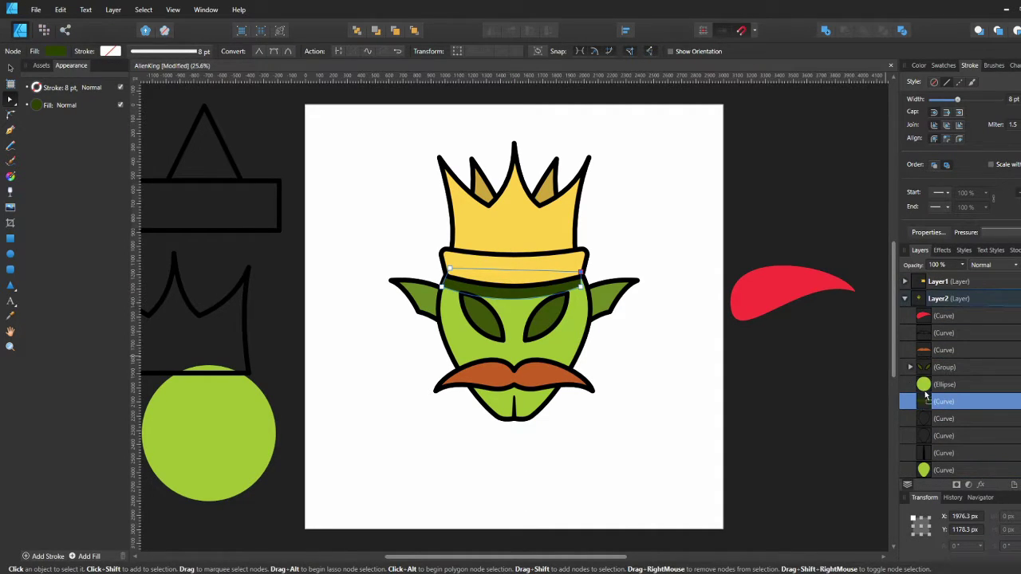
pyautogui.moveTo(925, 395); pyautogui.dragTo(930, 360)
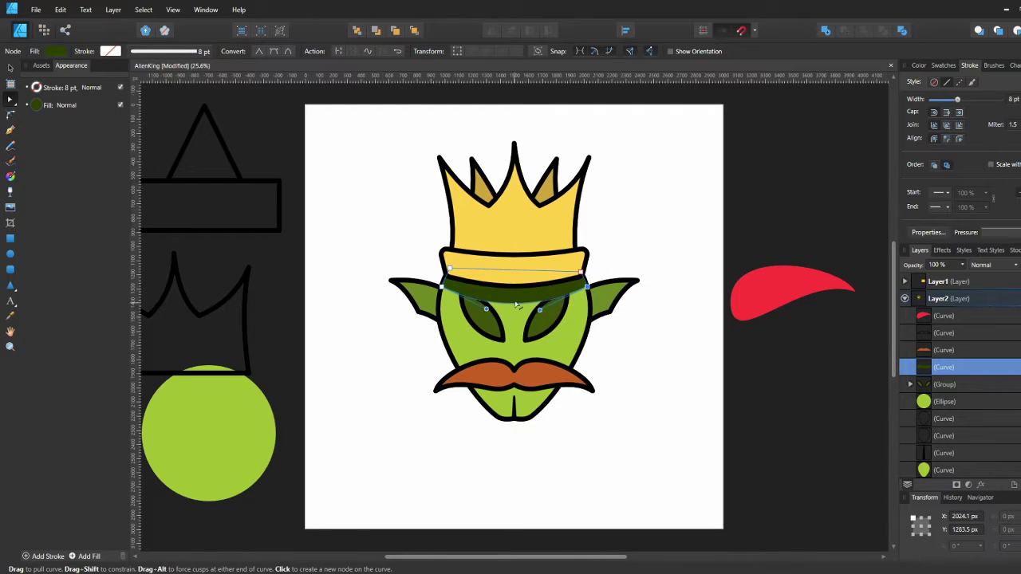
# Lighten the forehead shadow band's fill to the medium green of the ears
pyautogui.click(56, 51)
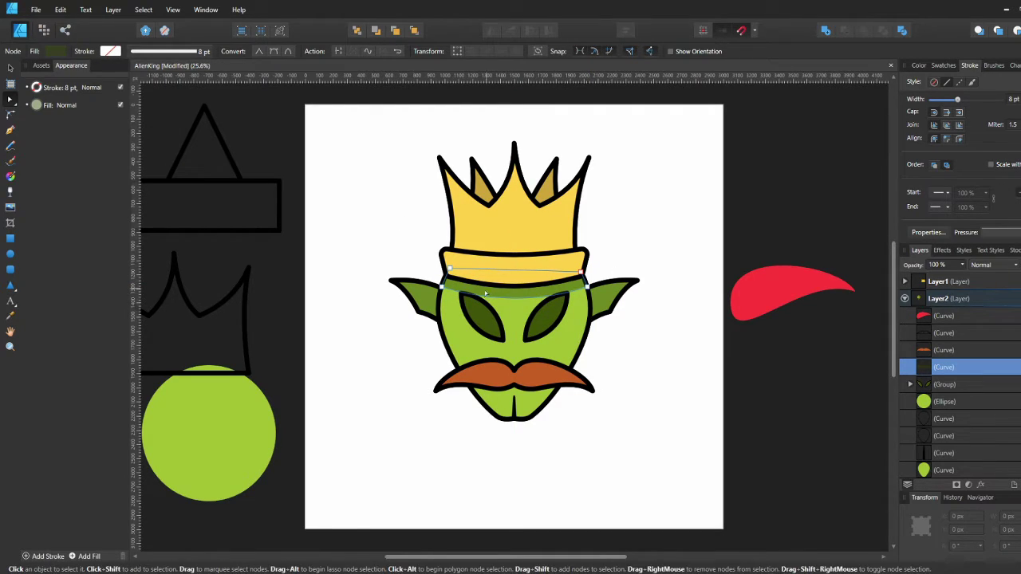
pyautogui.press('v')
pyautogui.click(647, 246)
# Fill both inner eye shapes with a magenta-red of C 21, M 100, Y 48, K 4
pyautogui.click(559, 315)
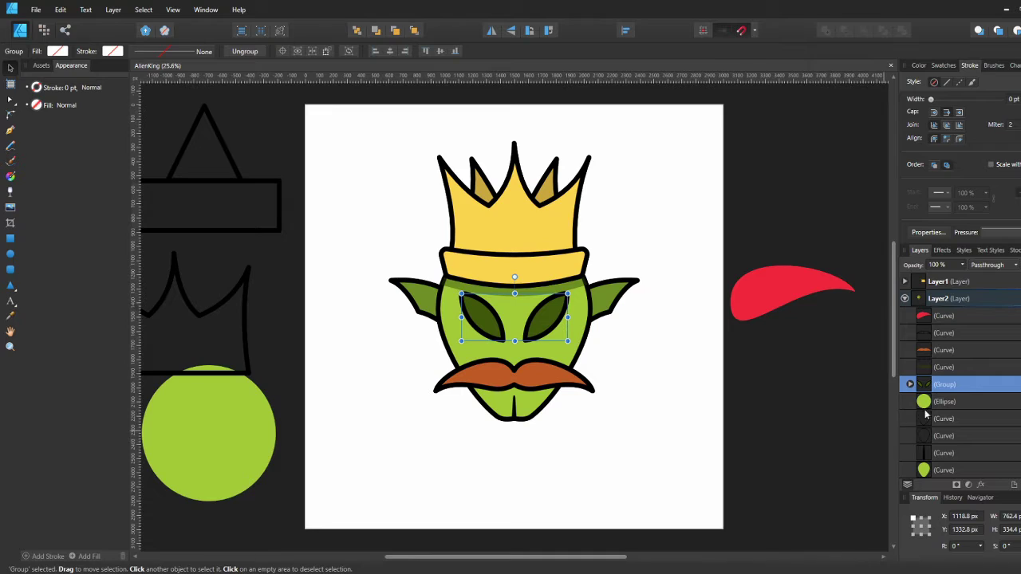
pyautogui.click(949, 419)
pyautogui.keyDown('ctrl'); pyautogui.click(949, 453); pyautogui.keyUp('ctrl')
pyautogui.click(37, 104)
pyautogui.click(141, 222)
pyautogui.moveTo(142, 225); pyautogui.dragTo(95, 224)
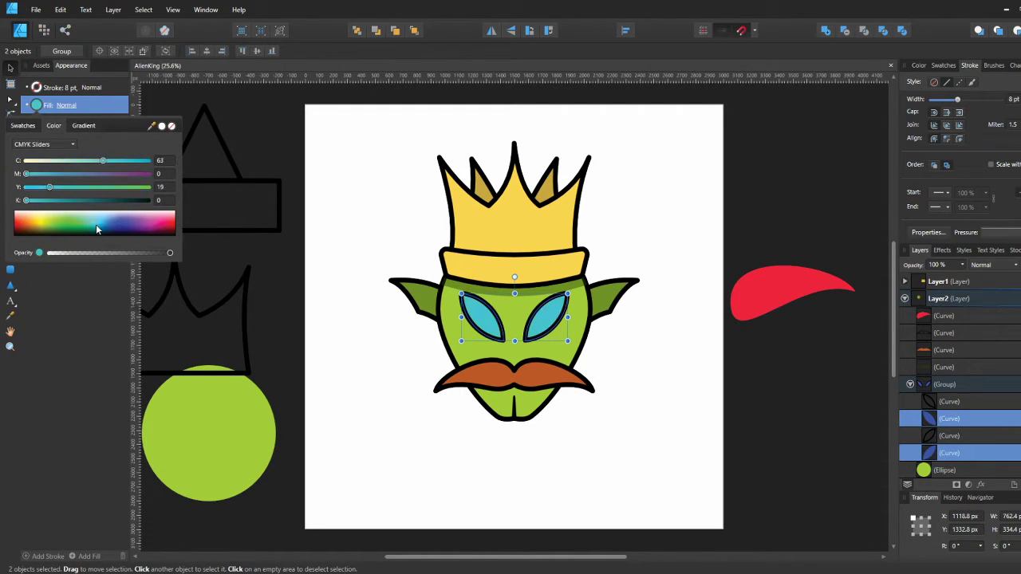
pyautogui.moveTo(165, 224); pyautogui.dragTo(165, 230)
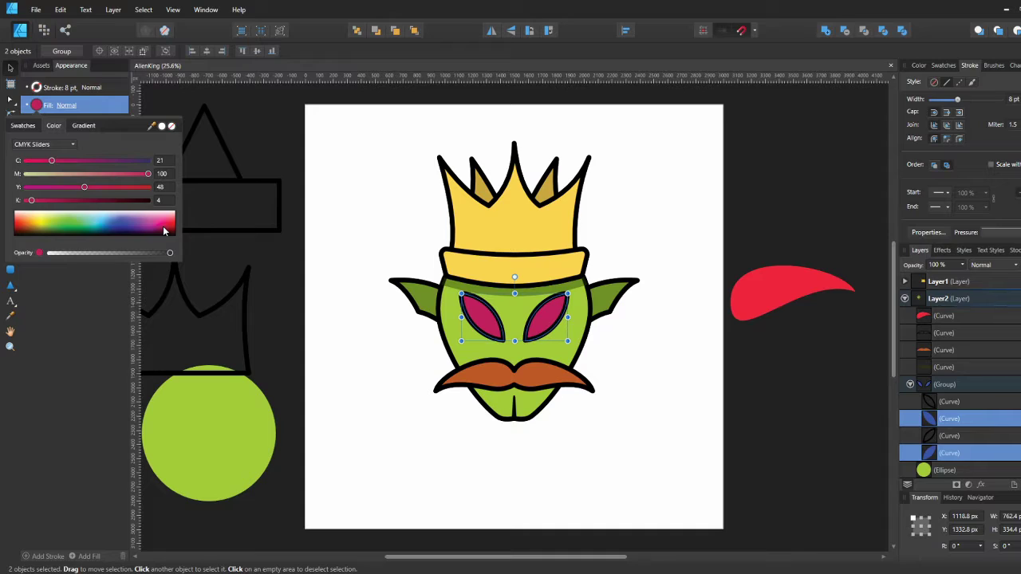
pyautogui.click(638, 364)
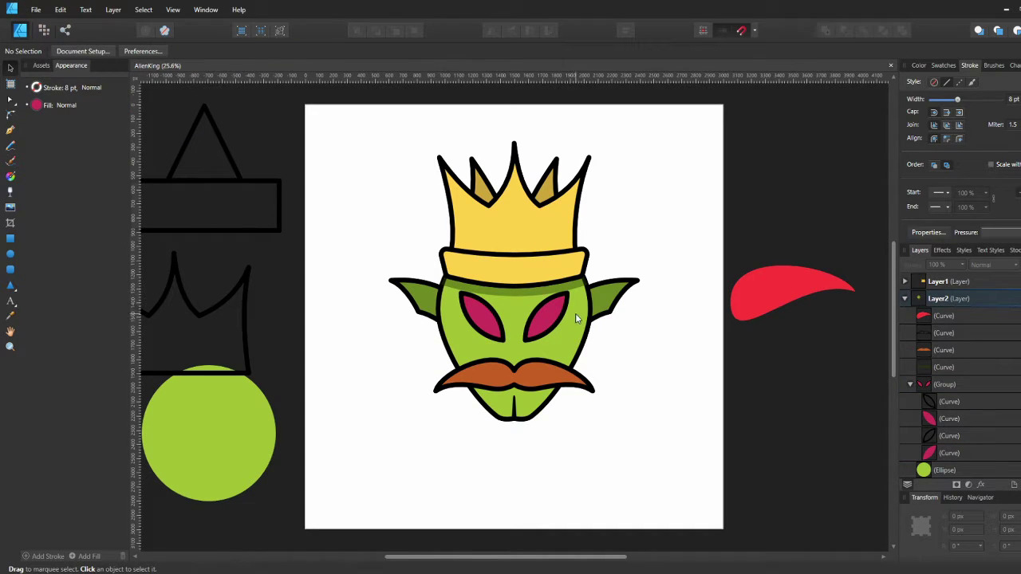
# Try a jagged-topped dark green shadow shape without stroke on the chin below the moustache, adjusting its peaks
pyautogui.press('p')
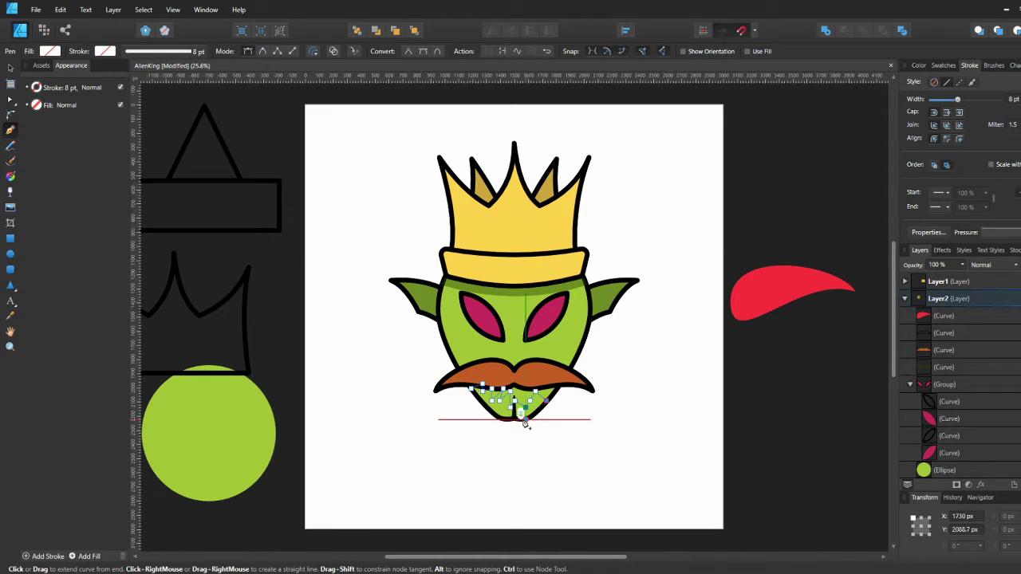
pyautogui.click(49, 51)
pyautogui.scroll(5, 537, 442)
pyautogui.press('a')
pyautogui.moveTo(355, 310); pyautogui.dragTo(365, 299)
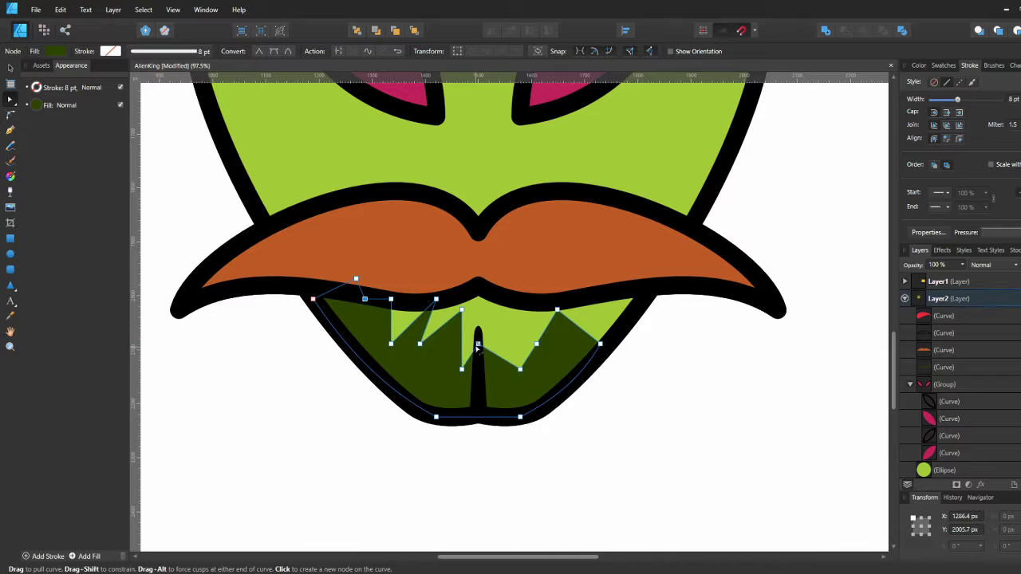
pyautogui.moveTo(477, 343); pyautogui.dragTo(497, 327)
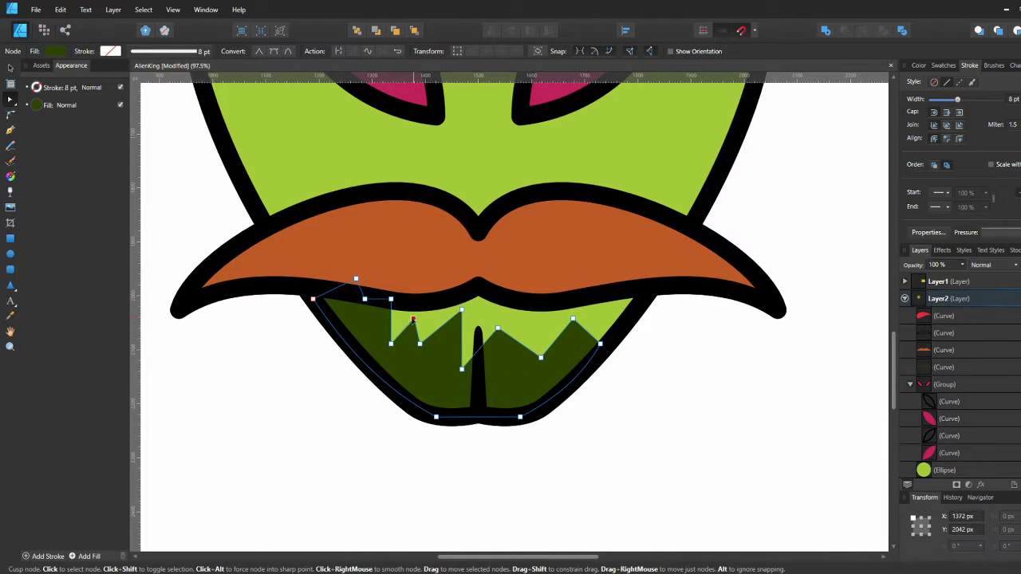
# Try a medium green fill on the jagged chin shadow, and remove the shape
pyautogui.press('v')
pyautogui.click(57, 51)
pyautogui.click(103, 199)
pyautogui.click(582, 415)
pyautogui.scroll(-5, 583, 415)
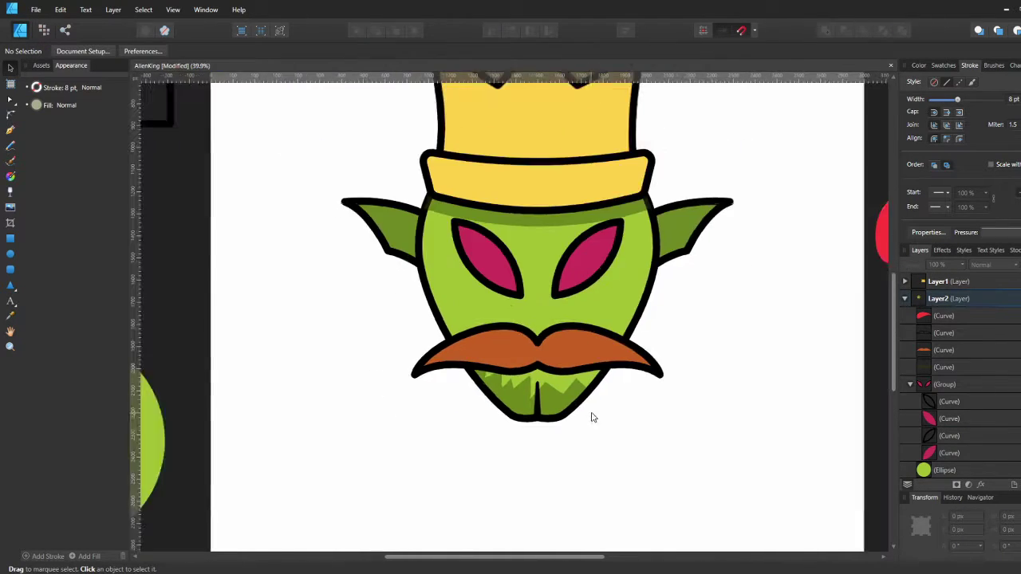
pyautogui.click(553, 399)
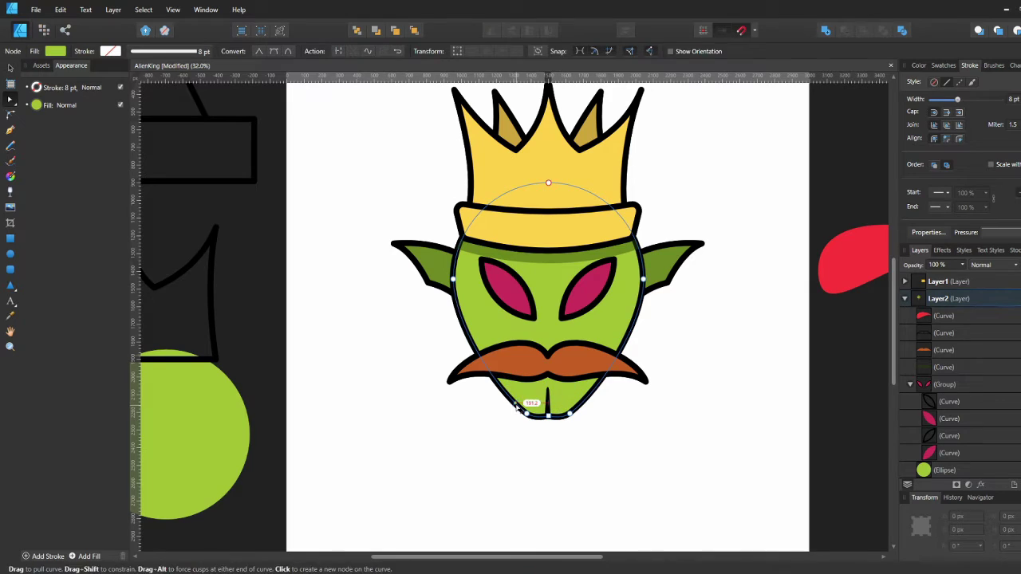
# Draw a shadow shape across the bottom of the chin, fill it dark green, curve its upper edge downward and lower the fill opacity
pyautogui.press('p')
pyautogui.press('a')
pyautogui.scroll(5, 548, 421)
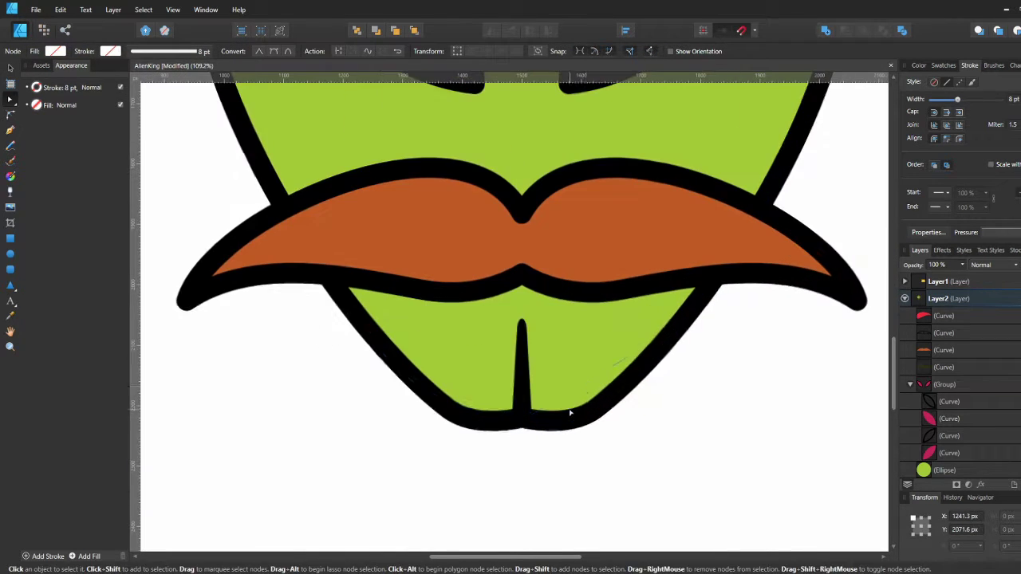
pyautogui.click(584, 417)
pyautogui.click(55, 51)
pyautogui.click(50, 92)
pyautogui.moveTo(522, 329); pyautogui.dragTo(522, 372)
pyautogui.click(55, 51)
pyautogui.moveTo(170, 198); pyautogui.dragTo(103, 199)
# Duplicate the moustache fill, colour the copy dark green, and shift it down with its ends pulled in to the face edges as a shadow
pyautogui.click(436, 261)
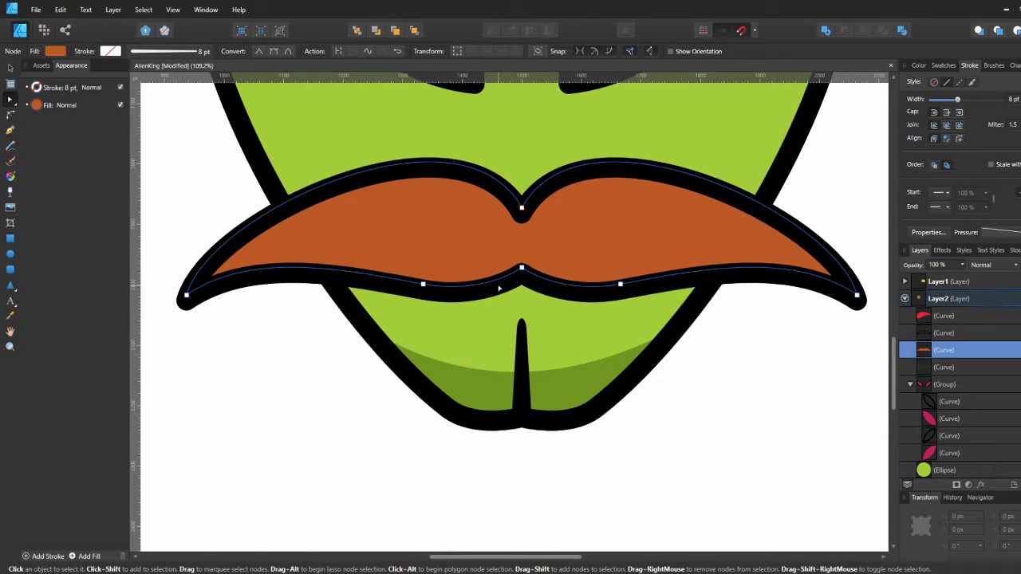
pyautogui.hotkey('ctrl', 'j')
pyautogui.click(55, 51)
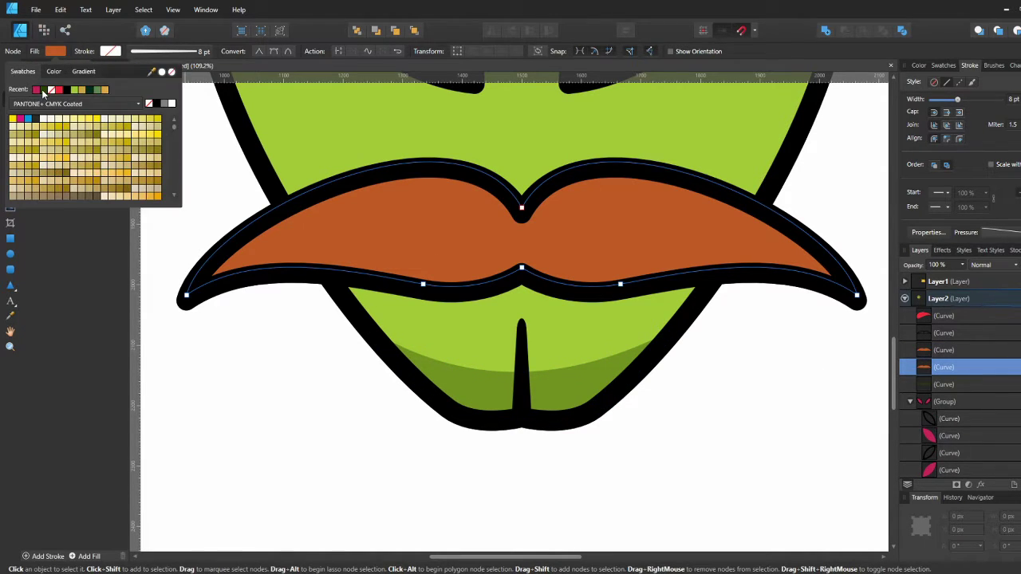
pyautogui.click(50, 92)
pyautogui.moveTo(422, 268); pyautogui.dragTo(422, 311)
pyautogui.moveTo(854, 335); pyautogui.dragTo(704, 289)
pyautogui.moveTo(185, 335); pyautogui.dragTo(337, 295)
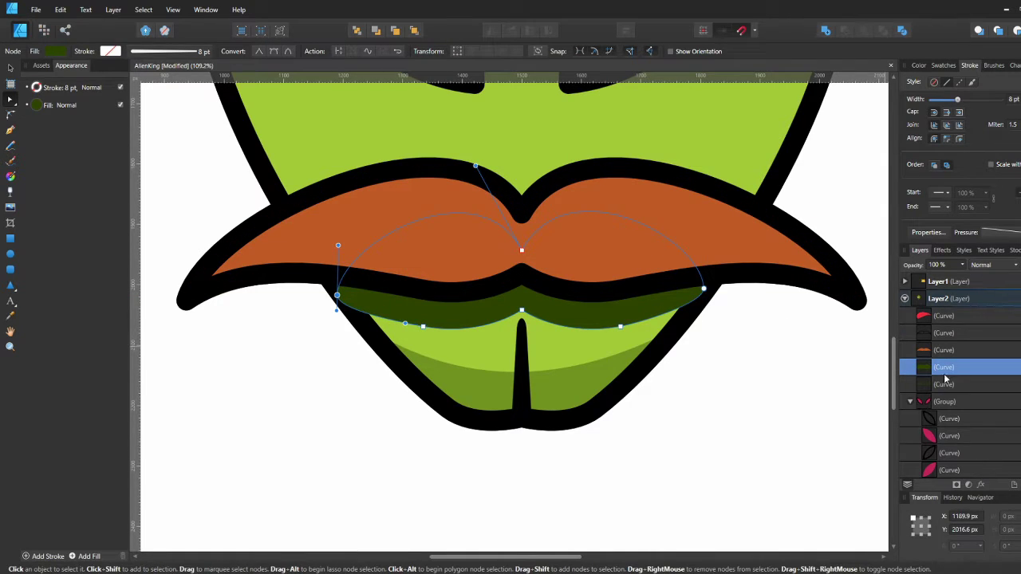
# Place the under-moustache shadow below the face outlines in the layer order and lower its fill opacity for a lighter green
pyautogui.scroll(-2, 933, 360)
pyautogui.moveTo(937, 472); pyautogui.dragTo(937, 467)
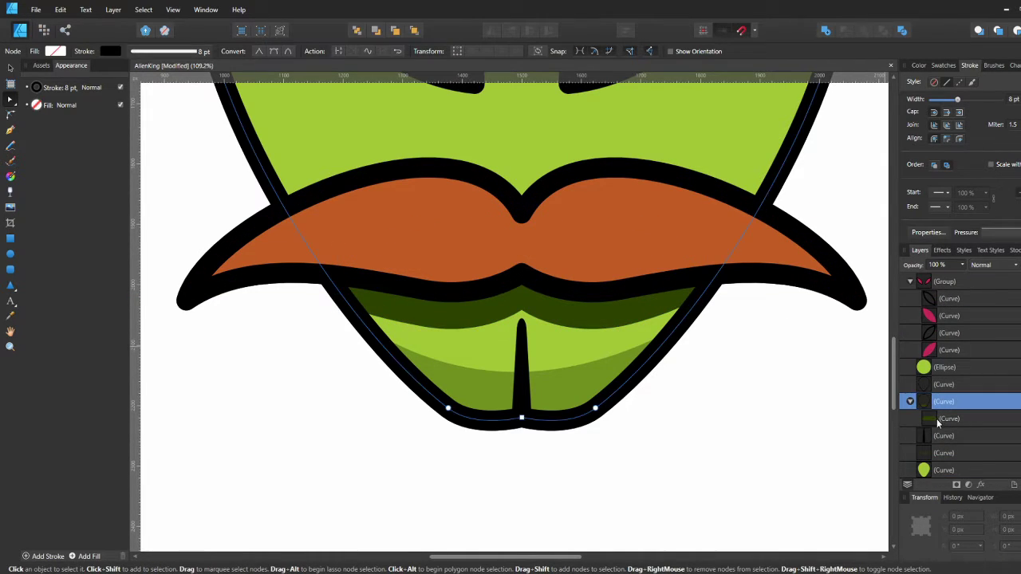
pyautogui.scroll(-1, 808, 417)
pyautogui.click(55, 51)
pyautogui.moveTo(82, 197); pyautogui.dragTo(66, 243)
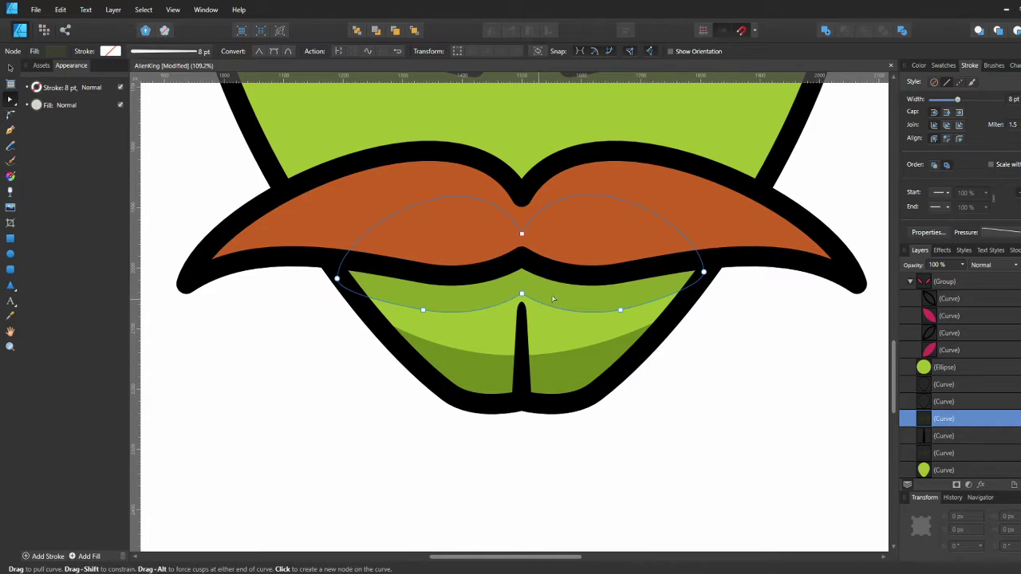
pyautogui.click(590, 304)
# Place a copy of the under-moustache shadow, flipped upside down, along the moustache's upper edge
pyautogui.press('v')
pyautogui.scroll(-5, 734, 327)
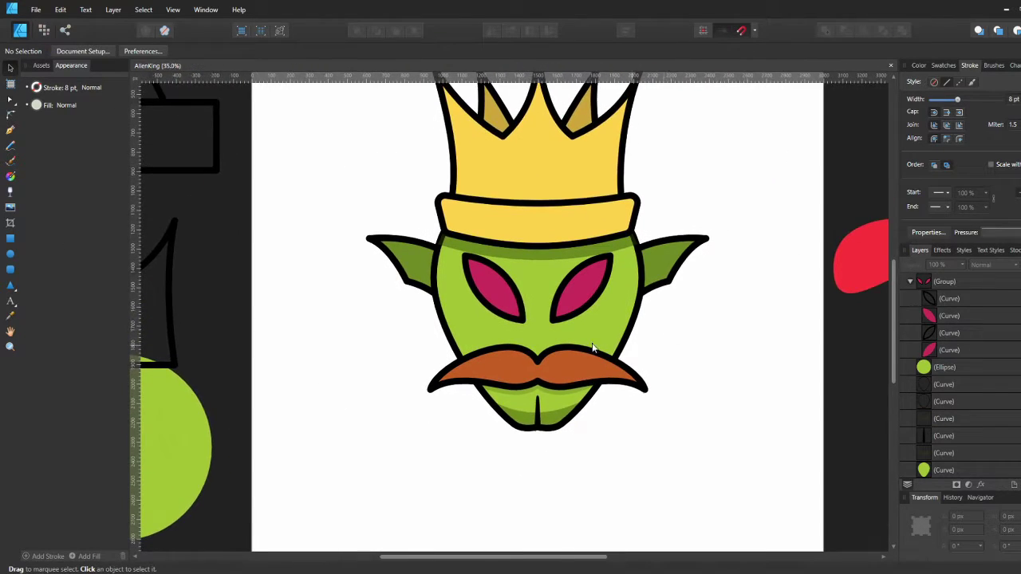
pyautogui.scroll(4, 649, 346)
pyautogui.click(496, 470)
pyautogui.moveTo(495, 470); pyautogui.dragTo(541, 343)
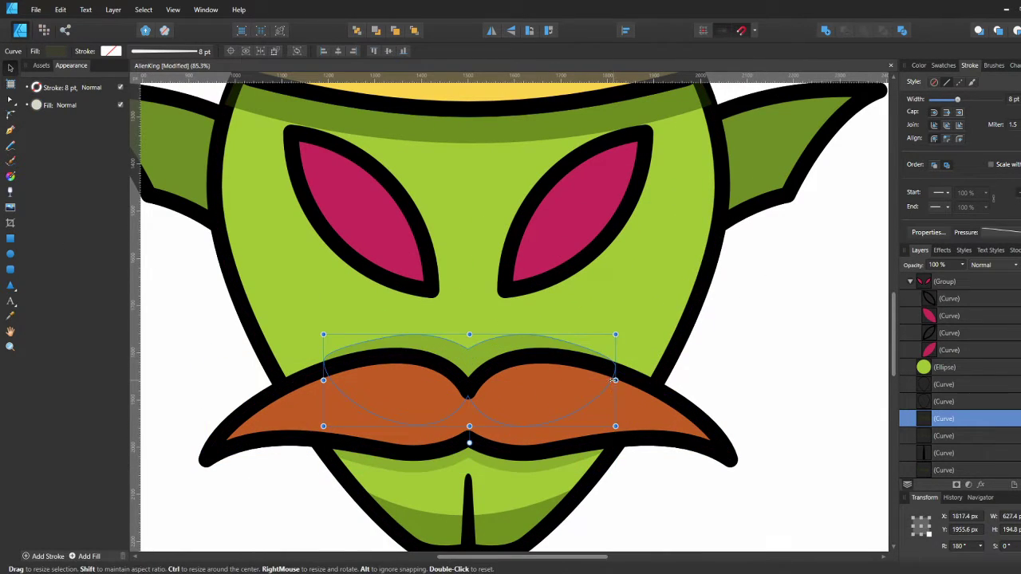
# Widen the upper moustache shadow by moving its end nodes out to the sides of the face
pyautogui.press('a')
pyautogui.moveTo(615, 375); pyautogui.dragTo(674, 367)
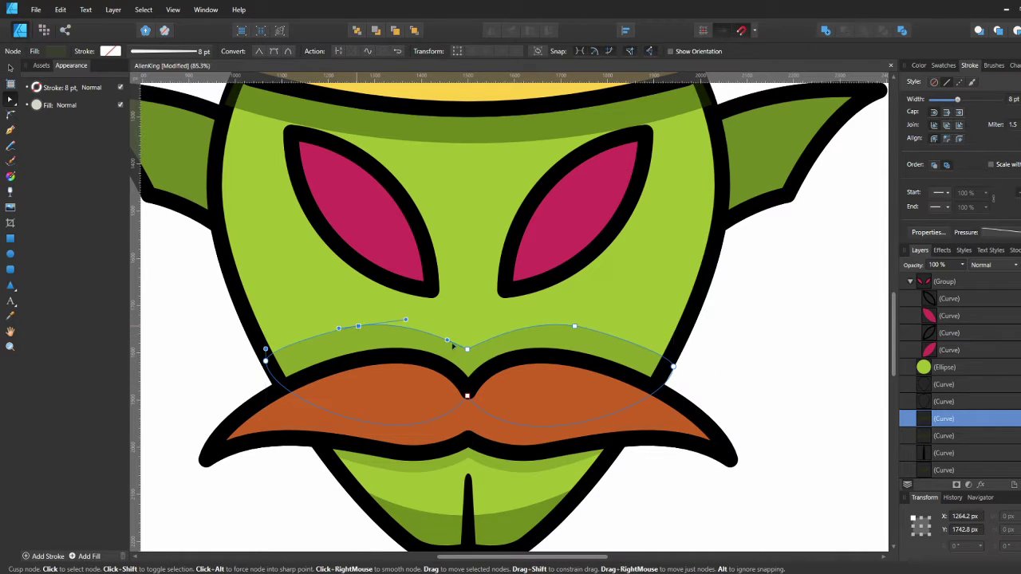
pyautogui.press('v')
pyautogui.click(722, 371)
pyautogui.scroll(-5, 714, 379)
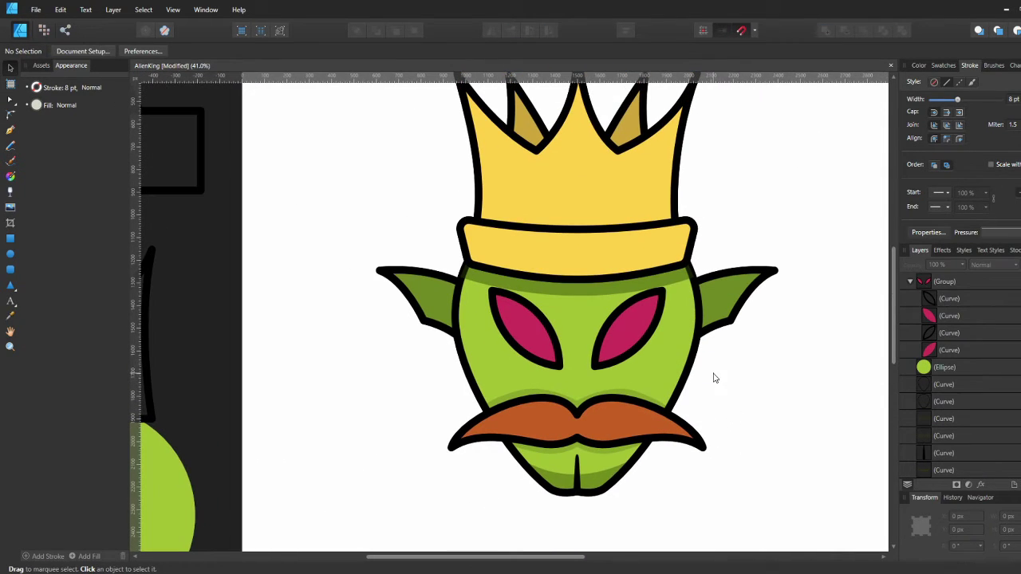
# Draw a thin curved hair spike on the right half of the moustache, starting at its upper edge
pyautogui.scroll(6, 698, 375)
pyautogui.press('p')
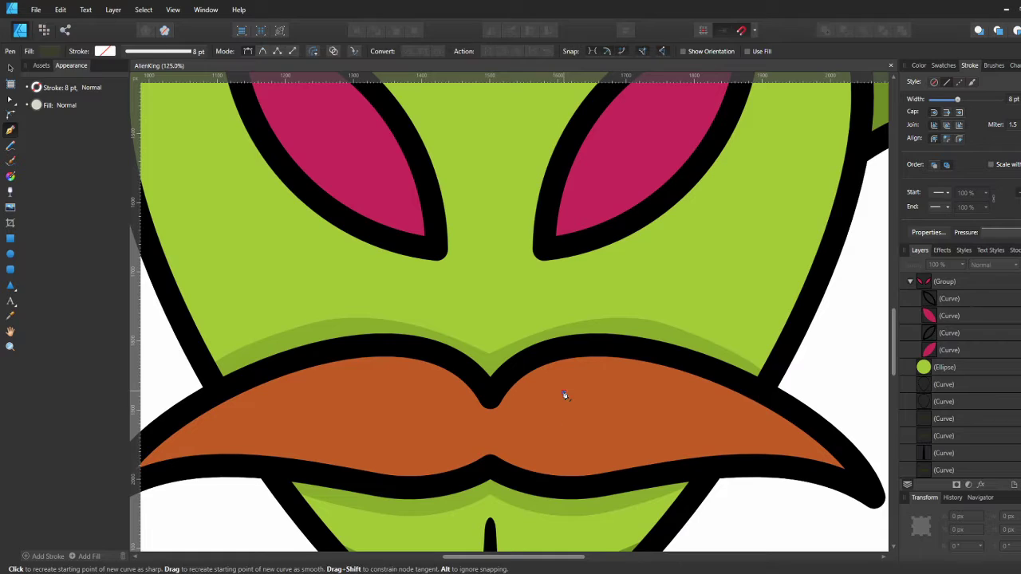
pyautogui.keyDown('ctrl'); pyautogui.click(541, 357); pyautogui.keyUp('ctrl')
pyautogui.click(561, 344)
pyautogui.click(665, 392)
pyautogui.click(561, 344)
pyautogui.press('a')
pyautogui.moveTo(612, 367)
pyautogui.mouseDown()
pyautogui.moveTo(625, 353)
pyautogui.moveTo(618, 362)
pyautogui.mouseUp()
# Fill the hair spike with a dark brown of C 20, M 75, Y 100, K 54
pyautogui.press('v')
pyautogui.click(55, 51)
pyautogui.moveTo(152, 71); pyautogui.dragTo(306, 394)
pyautogui.click(53, 71)
pyautogui.scroll(5, 164, 148)
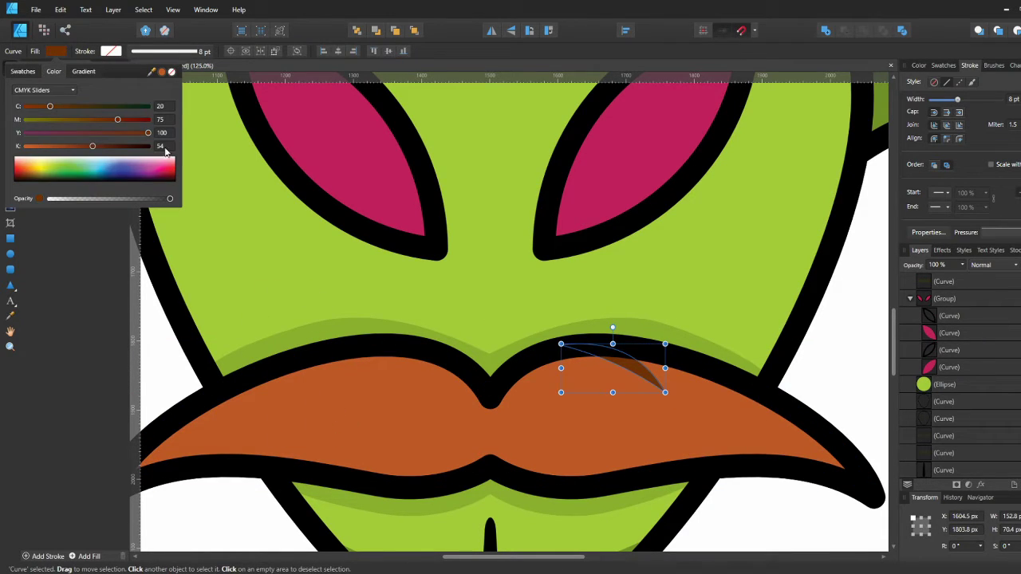
# Add overlapping copies of the brown spike toward the moustache centre and adjust their upper nodes to start a fan of hair
pyautogui.moveTo(643, 372); pyautogui.dragTo(635, 379)
pyautogui.moveTo(663, 344)
pyautogui.mouseDown()
pyautogui.moveTo(668, 355)
pyautogui.moveTo(609, 373)
pyautogui.mouseUp()
pyautogui.keyDown('shift'); pyautogui.click(641, 373); pyautogui.keyUp('shift')
pyautogui.press('a')
pyautogui.moveTo(518, 332); pyautogui.dragTo(542, 355)
pyautogui.moveTo(531, 342); pyautogui.dragTo(544, 349)
pyautogui.press('v')
pyautogui.keyDown('shift'); pyautogui.click(634, 375); pyautogui.keyUp('shift')
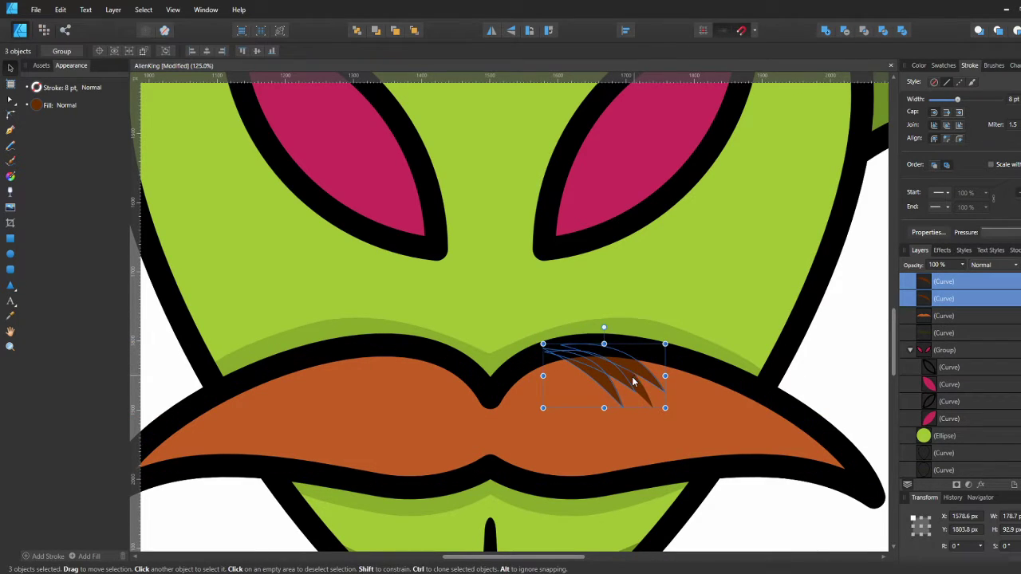
# Extend the fan with further copies of the spike, repositioning and reshaping them toward the moustache centre
pyautogui.click(826, 31)
pyautogui.click(838, 291)
pyautogui.click(632, 381)
pyautogui.hotkey('ctrl', 'z')
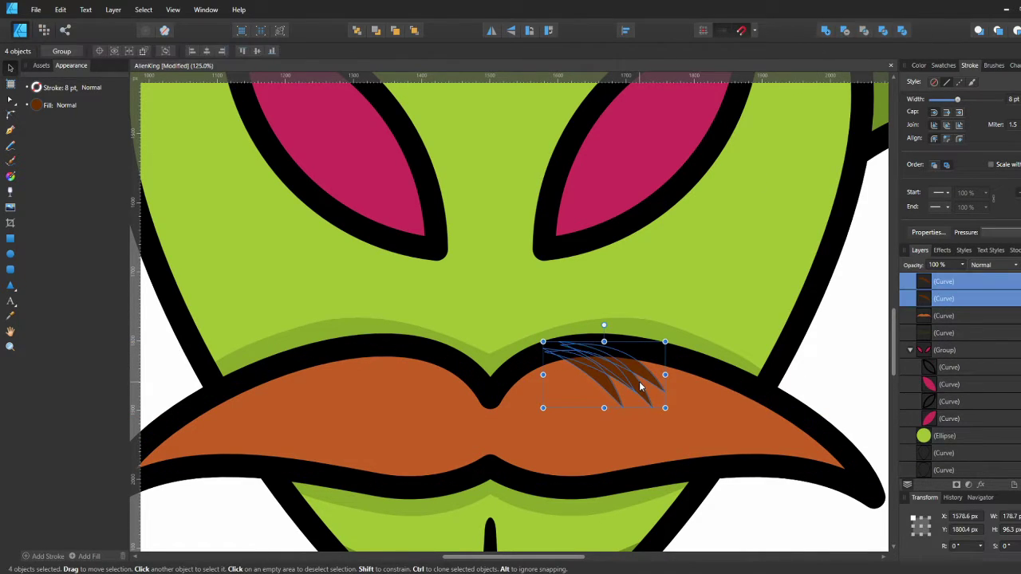
pyautogui.click(636, 384)
pyautogui.moveTo(637, 384); pyautogui.dragTo(618, 393)
pyautogui.press('a')
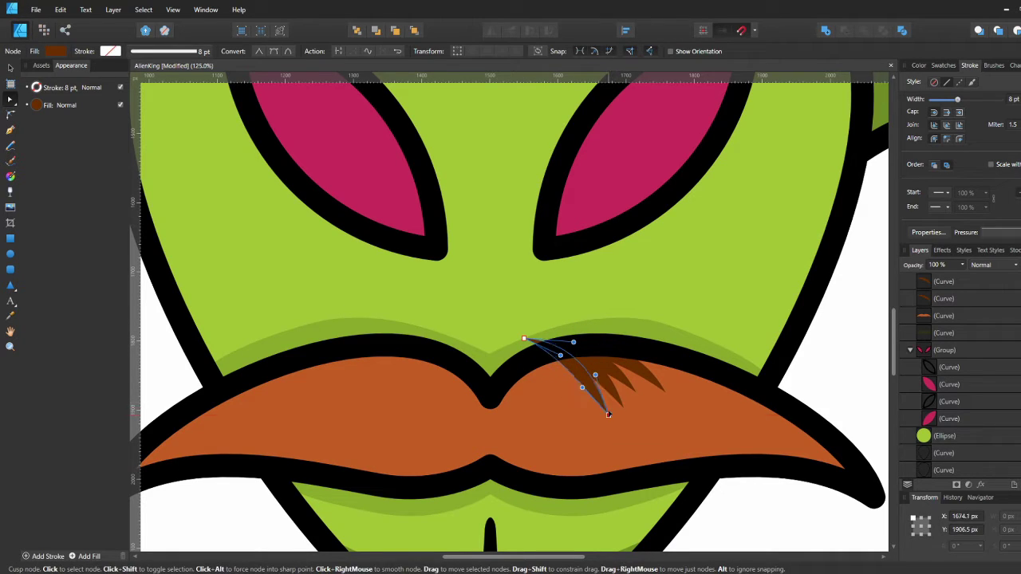
pyautogui.press('v')
pyautogui.hotkey('ctrl', 'd')
pyautogui.moveTo(647, 381); pyautogui.dragTo(616, 388)
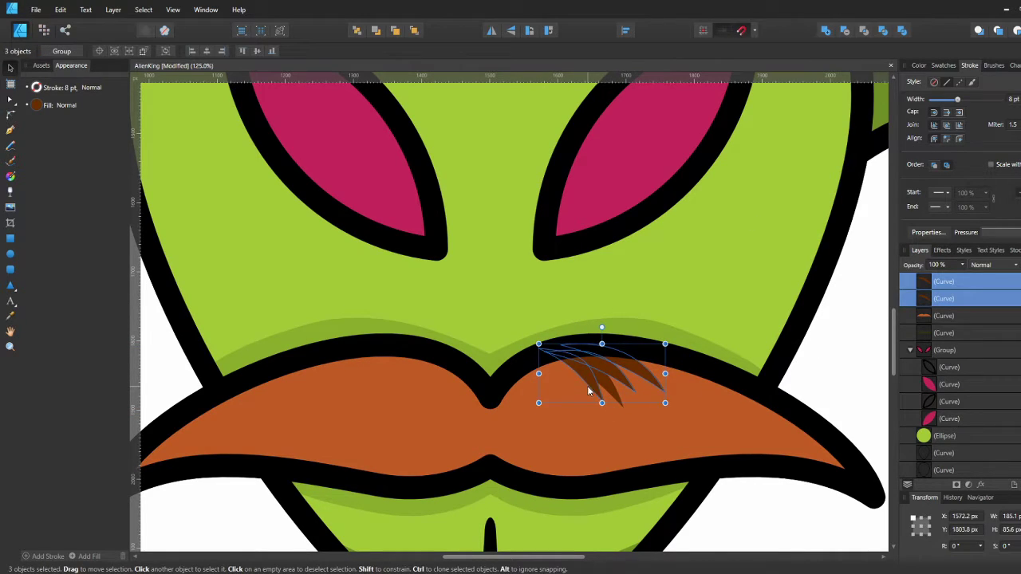
# Merge overlapping spikes into single shapes and refine their nodes to complete the fan on the moustache's right half
pyautogui.click(826, 30)
pyautogui.moveTo(669, 411); pyautogui.dragTo(698, 379)
pyautogui.press('a')
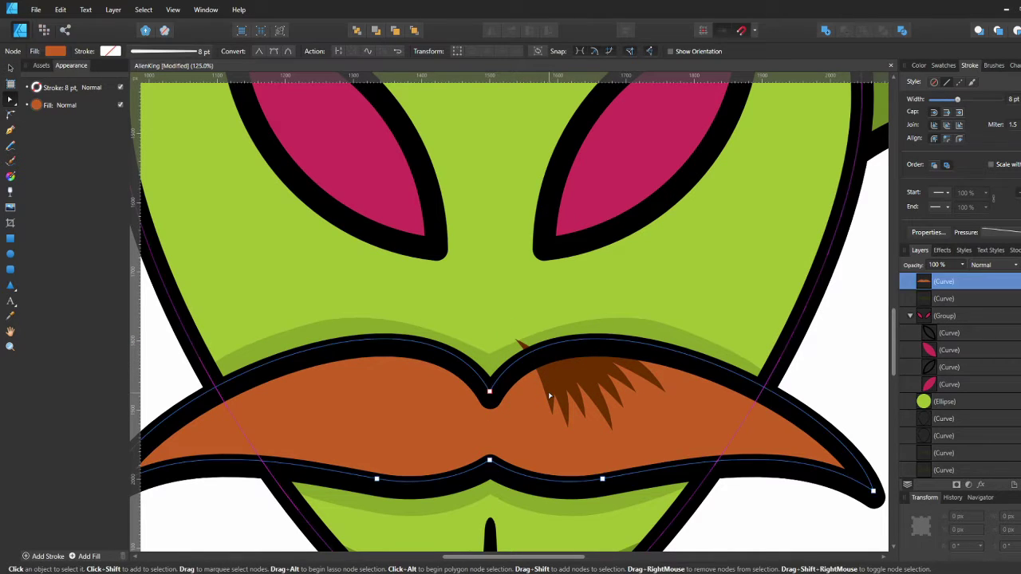
pyautogui.scroll(3, 526, 372)
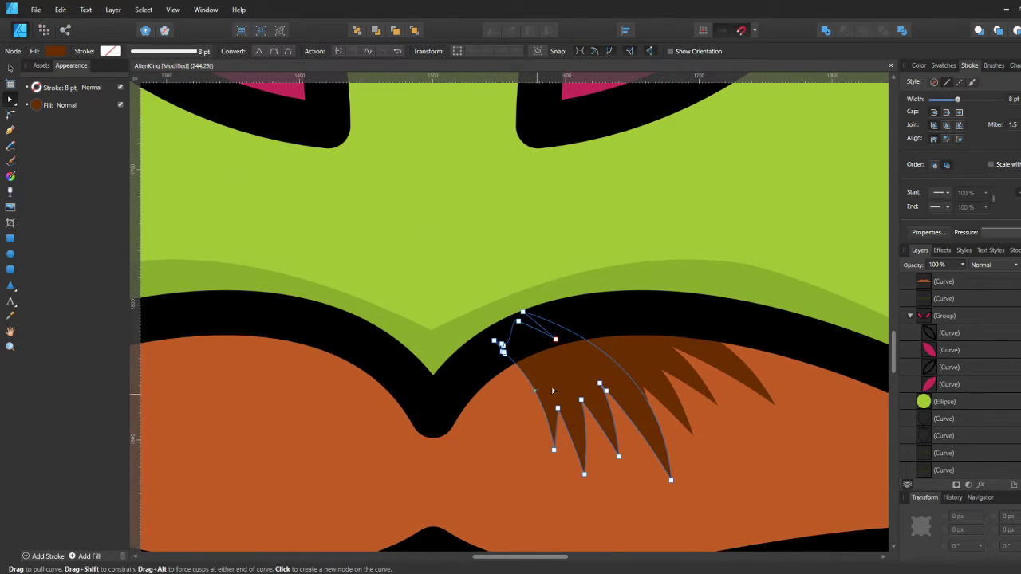
pyautogui.scroll(-5, 674, 367)
pyautogui.scroll(3, 674, 367)
pyautogui.press('v')
# Group the brown hair shapes and place a mirrored copy on the left half of the moustache
pyautogui.hotkey('ctrl', 'g')
pyautogui.moveTo(669, 368); pyautogui.dragTo(423, 359)
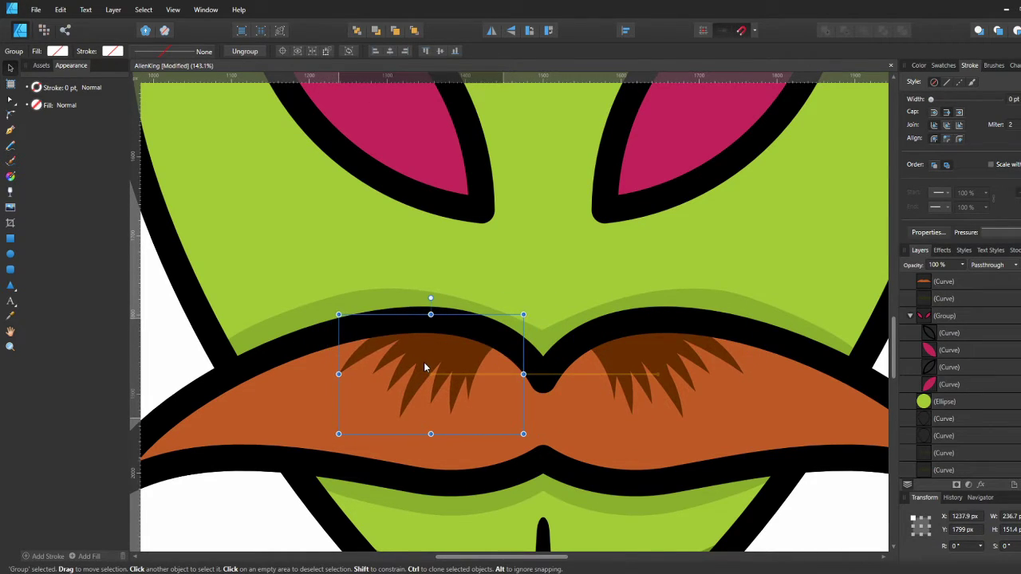
pyautogui.scroll(-3, 747, 359)
pyautogui.click(748, 360)
# Try a jagged dark brown hair shape along the upper edge of the moustache's right wing, and remove it
pyautogui.scroll(-3, 615, 394)
pyautogui.scroll(3, 547, 368)
pyautogui.scroll(3, 547, 367)
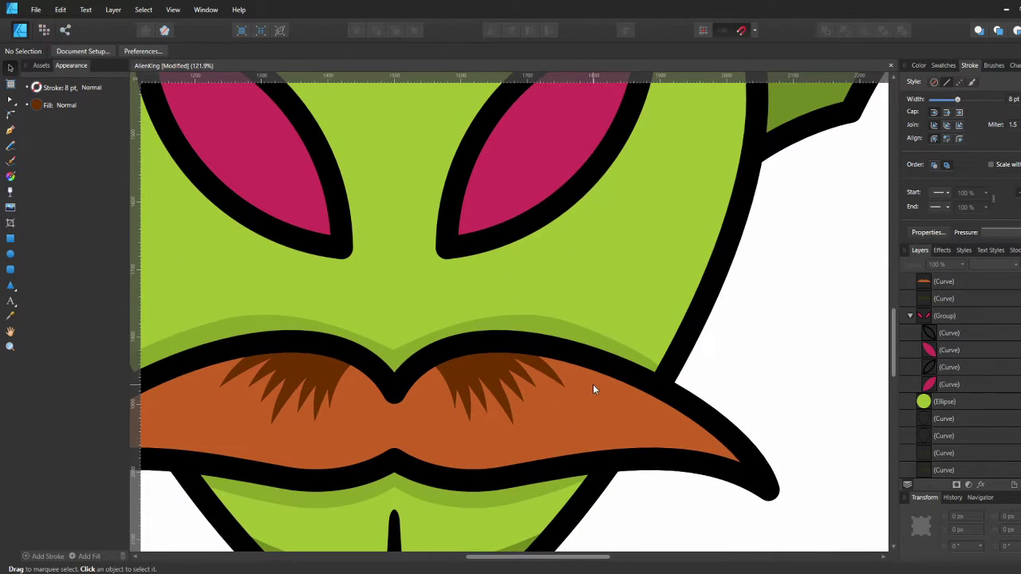
pyautogui.press('p')
pyautogui.click(558, 357)
pyautogui.moveTo(575, 383); pyautogui.dragTo(582, 381)
pyautogui.hotkey('ctrl', 'z')
pyautogui.click(599, 382)
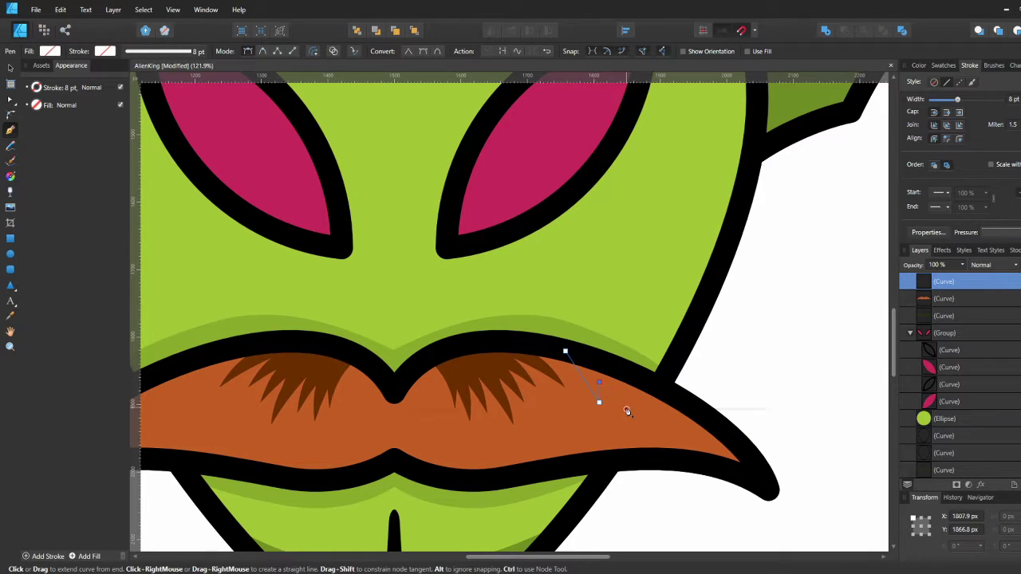
pyautogui.click(564, 353)
pyautogui.press('a')
pyautogui.click(55, 51)
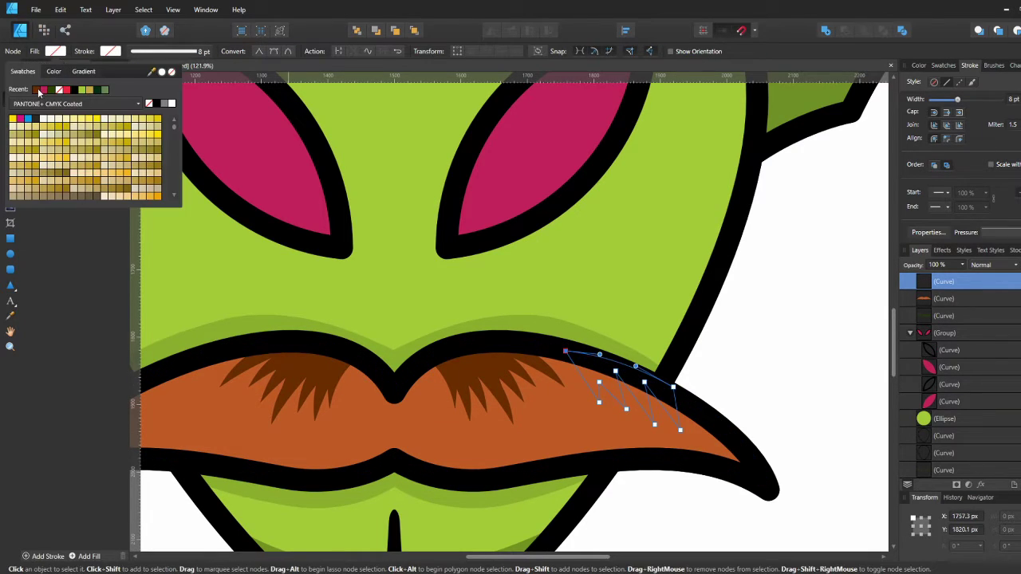
pyautogui.moveTo(616, 371); pyautogui.dragTo(626, 387)
pyautogui.moveTo(599, 402)
pyautogui.mouseDown()
pyautogui.moveTo(599, 418)
pyautogui.moveTo(603, 397)
pyautogui.mouseUp()
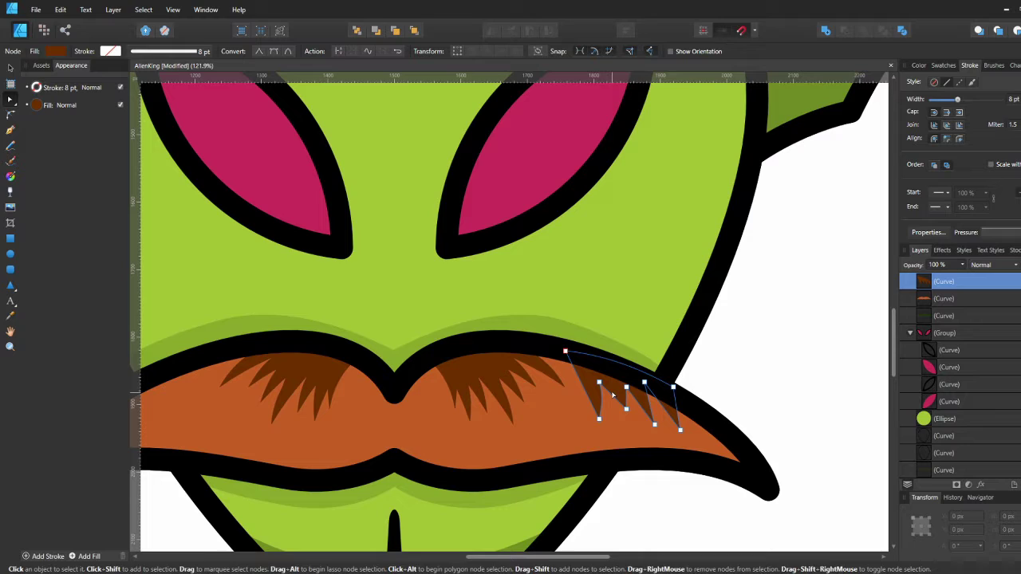
pyautogui.scroll(3, 638, 405)
pyautogui.press('Delete')
pyautogui.press('v')
# Recolour both hair groups on the moustache with a lighter tint of its orange
pyautogui.scroll(-8, 722, 362)
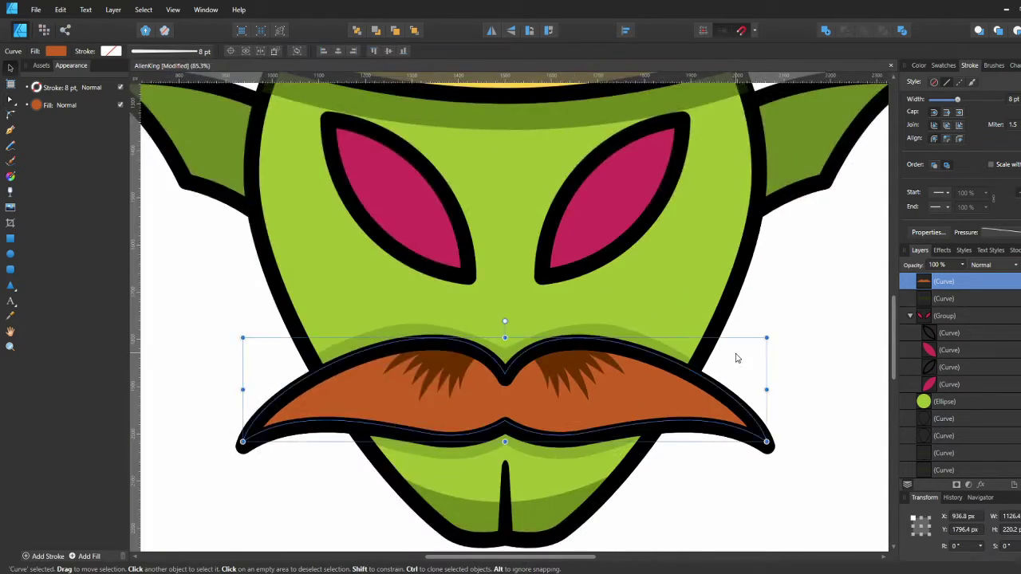
pyautogui.doubleClick(636, 363)
pyautogui.keyDown('shift'); pyautogui.click(559, 363); pyautogui.keyUp('shift')
pyautogui.click(36, 105)
pyautogui.click(24, 125)
pyautogui.click(50, 142)
pyautogui.click(54, 125)
pyautogui.click(44, 144)
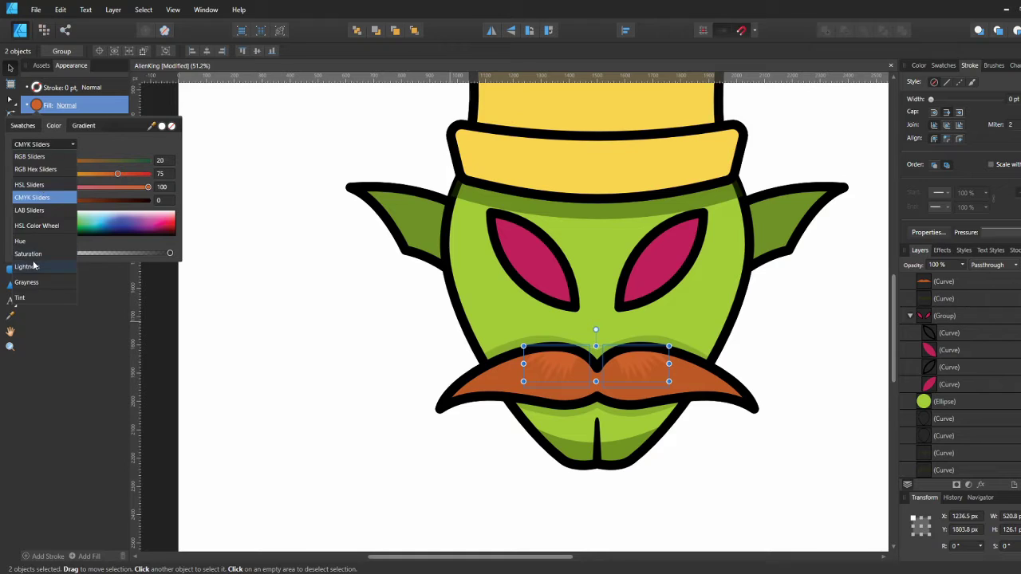
pyautogui.click(32, 250)
pyautogui.moveTo(159, 158); pyautogui.dragTo(88, 165)
pyautogui.click(351, 391)
pyautogui.scroll(-3, 351, 390)
pyautogui.press('a')
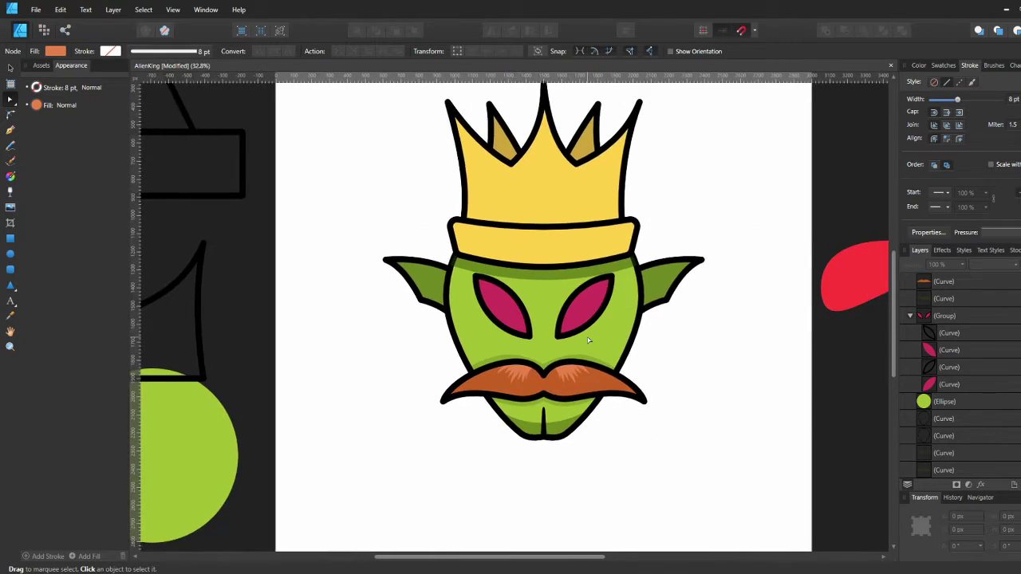
# Draw a small pointed hair tuft on the lower edge of the moustache's left wing and fill it with the same light orange
pyautogui.scroll(4, 545, 364)
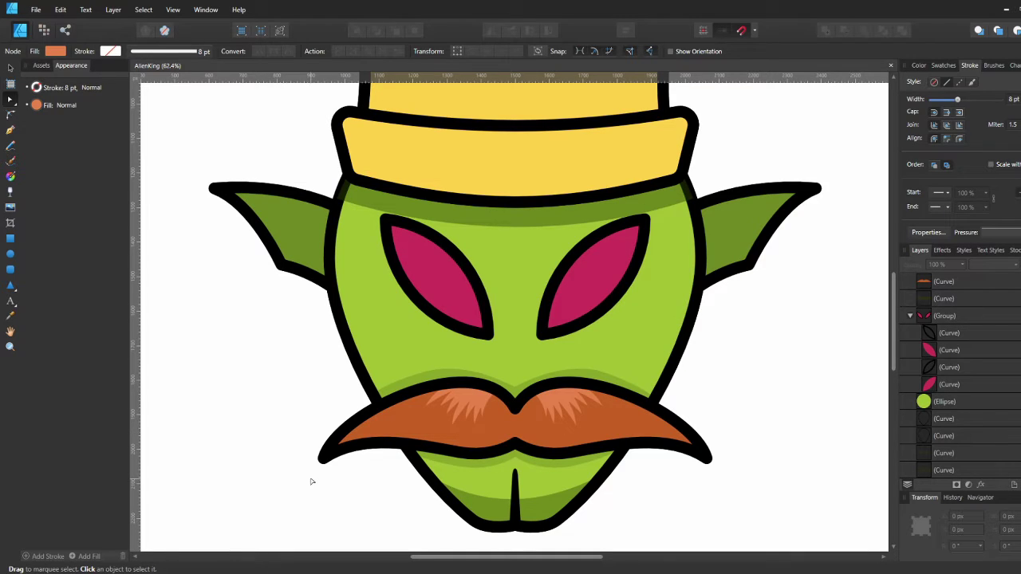
pyautogui.click(395, 424)
pyautogui.press('p')
pyautogui.click(378, 441)
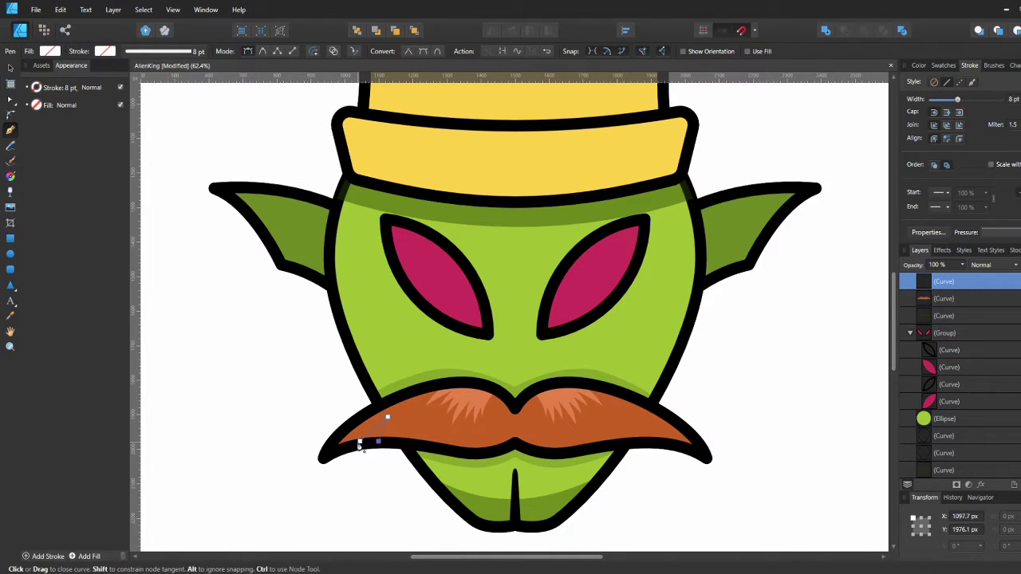
pyautogui.click(49, 51)
pyautogui.click(103, 173)
pyautogui.scroll(3, 382, 428)
pyautogui.press('a')
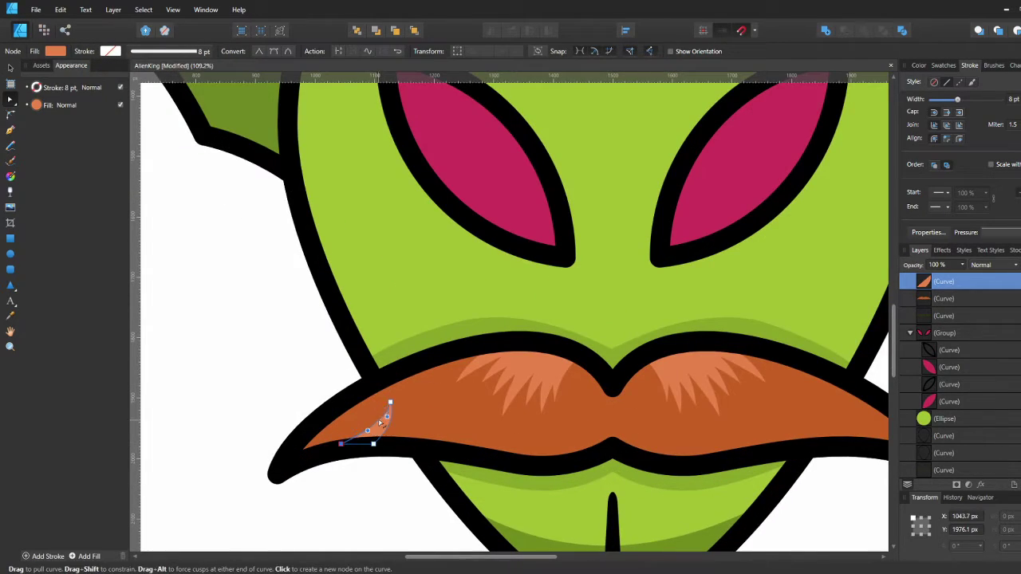
# Duplicate the lower tuft into three overlapping spikes, reshape the copies and select all three
pyautogui.press('v')
pyautogui.hotkey('ctrl', 'j')
pyautogui.moveTo(394, 400); pyautogui.dragTo(346, 444)
pyautogui.press('a')
pyautogui.press('v')
pyautogui.click(418, 427)
pyautogui.keyDown('shift'); pyautogui.click(400, 420); pyautogui.keyUp('shift')
pyautogui.keyDown('shift'); pyautogui.click(388, 414); pyautogui.keyUp('shift')
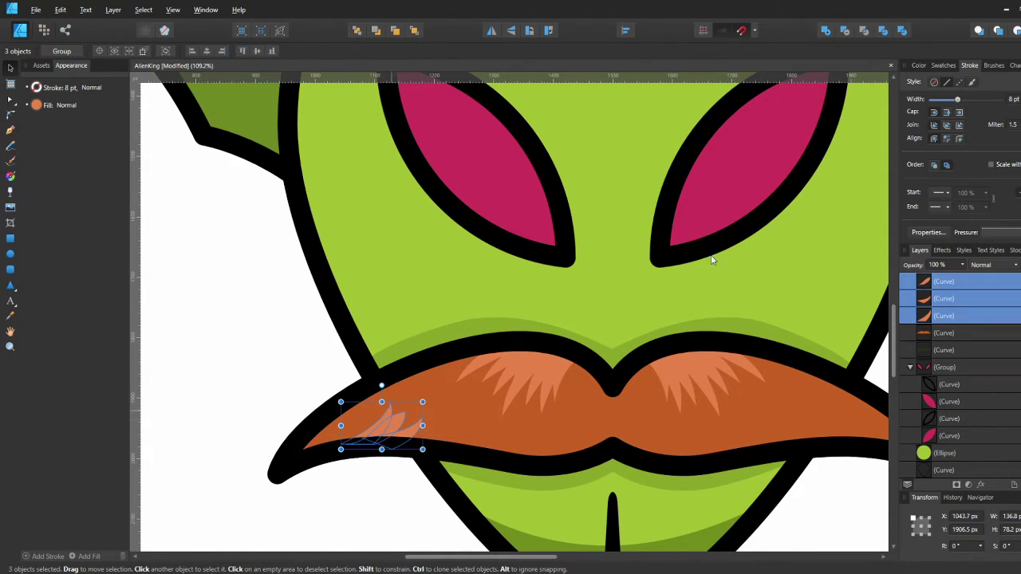
# Merge the three spikes into one tuft and place two more copies along the left wing's lower edge toward the centre
pyautogui.click(825, 31)
pyautogui.hotkey('ctrl', 'd')
pyautogui.press('a')
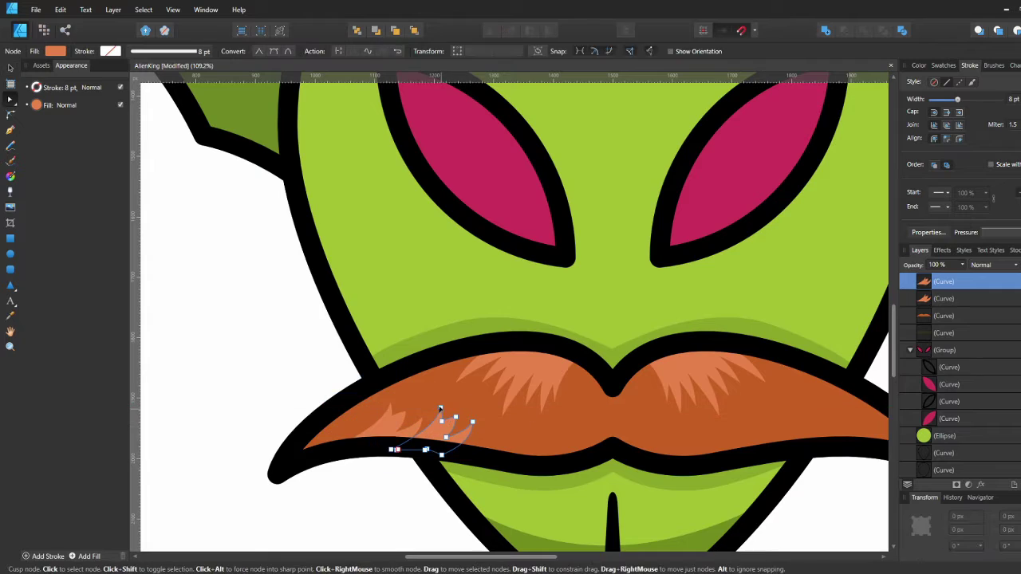
pyautogui.press('v')
pyautogui.press('Escape')
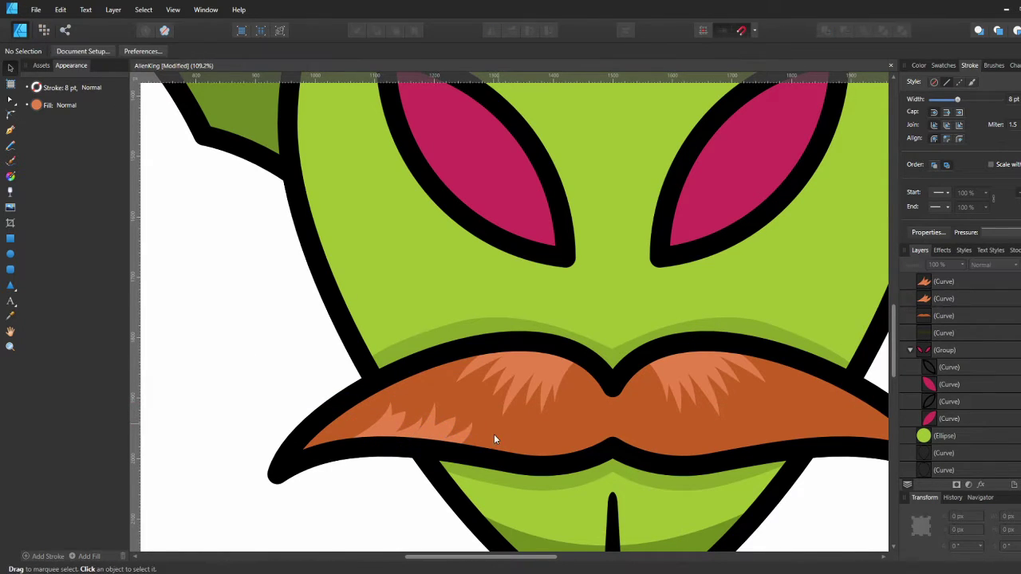
pyautogui.click(458, 431)
pyautogui.moveTo(459, 431); pyautogui.dragTo(504, 436)
pyautogui.press('Escape')
# Duplicate the three lower tufts and mirror the copies horizontally onto the moustache's right wing
pyautogui.click(492, 432)
pyautogui.keyDown('shift'); pyautogui.click(451, 429); pyautogui.keyUp('shift')
pyautogui.keyDown('shift'); pyautogui.click(398, 418); pyautogui.keyUp('shift')
pyautogui.moveTo(402, 408); pyautogui.dragTo(742, 425)
pyautogui.hotkey('ctrl', 'j')
pyautogui.click(491, 30)
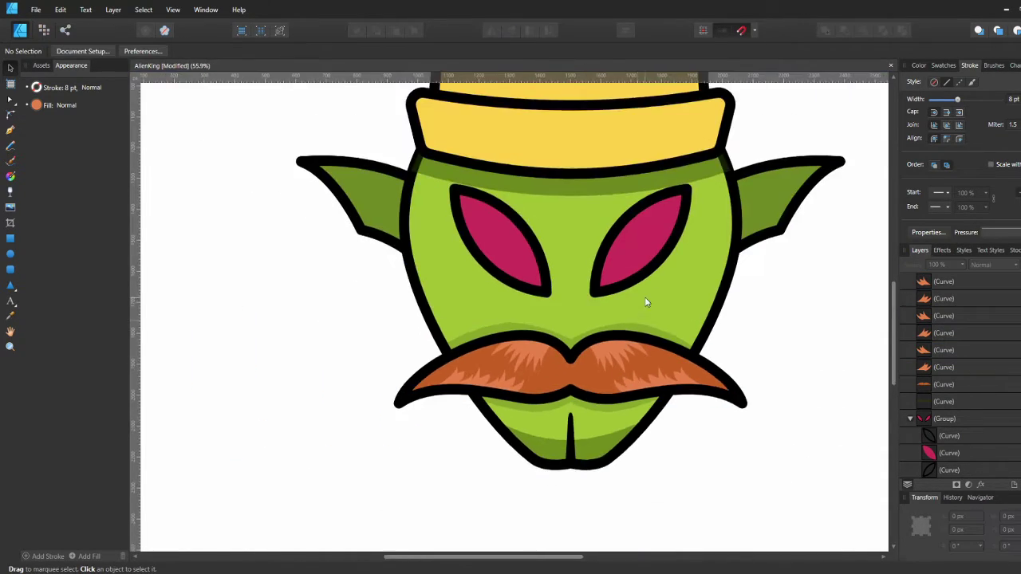
# Duplicate the moustache fill shape and colour the copy with the light orange of the hair tufts
pyautogui.scroll(-3, 644, 296)
pyautogui.scroll(5, 606, 329)
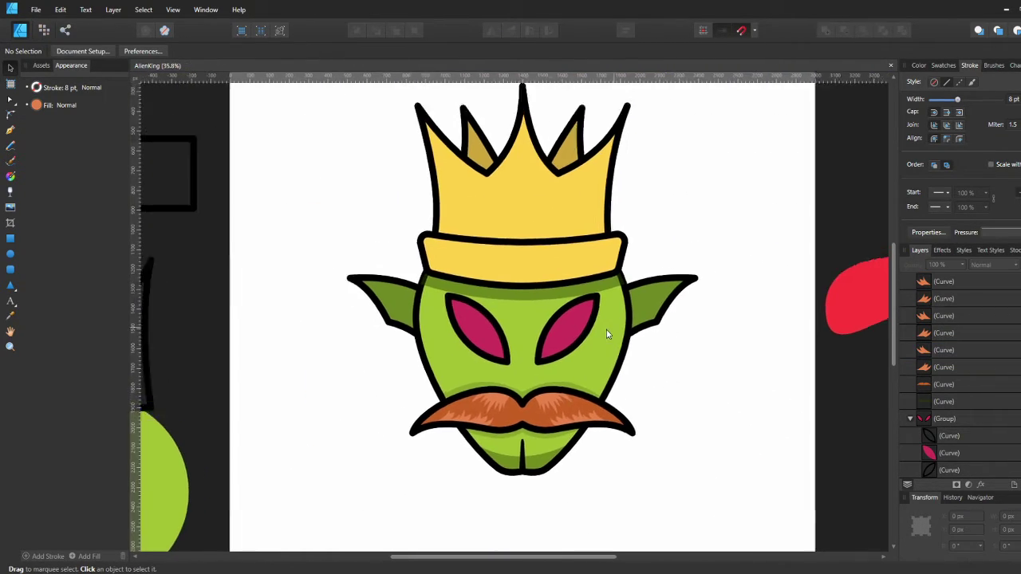
pyautogui.click(453, 451)
pyautogui.click(55, 50)
pyautogui.click(22, 71)
pyautogui.click(38, 89)
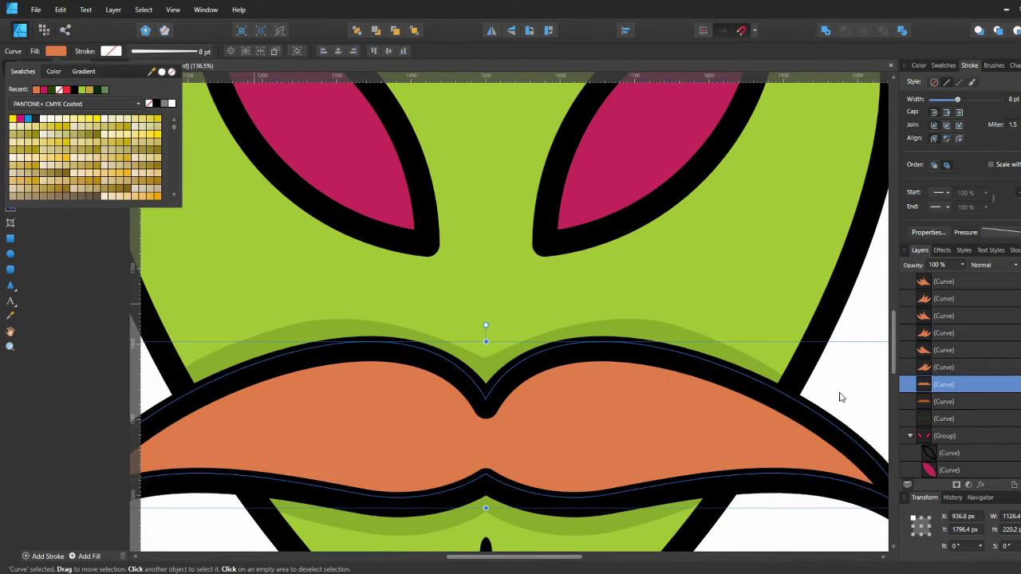
# Try shrinking and recolouring the light-orange moustache copy as a central highlight, and remove the copy
pyautogui.scroll(-2, 751, 366)
pyautogui.moveTo(849, 355); pyautogui.dragTo(710, 402)
pyautogui.keyDown('shift'); pyautogui.click(629, 420); pyautogui.keyUp('shift')
pyautogui.moveTo(628, 419); pyautogui.dragTo(623, 423)
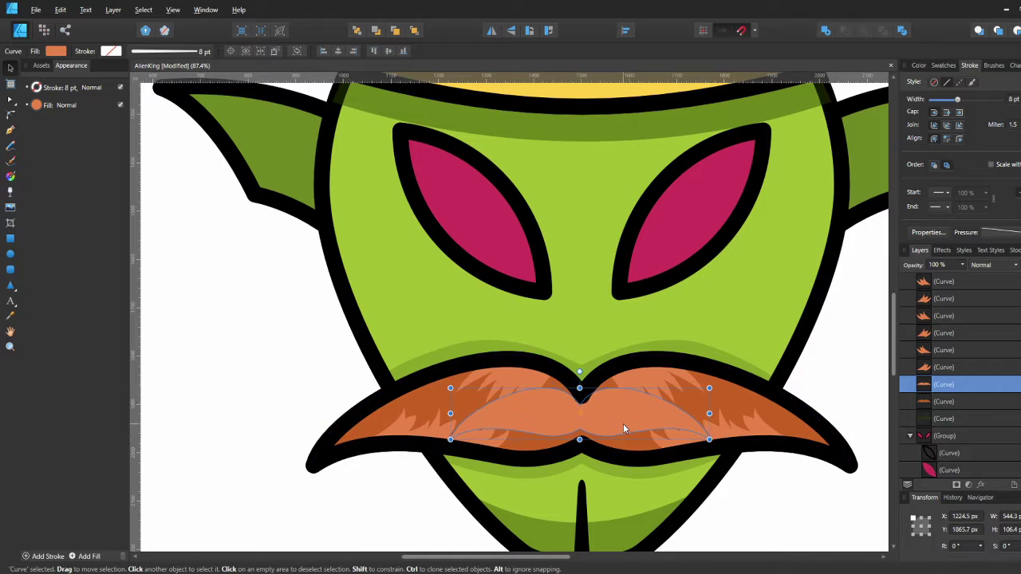
pyautogui.click(56, 52)
pyautogui.moveTo(122, 105); pyautogui.dragTo(118, 105)
pyautogui.click(50, 90)
pyautogui.click(37, 211)
pyautogui.click(256, 372)
pyautogui.hotkey('ctrl', '0')
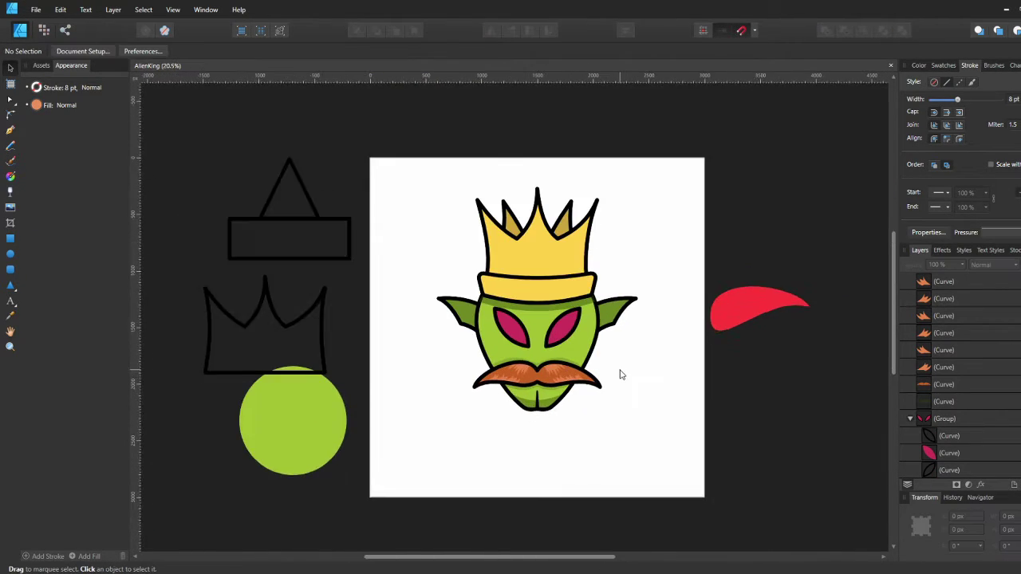
# Group the moustache's hair tuft shapes and hide the group
pyautogui.scroll(3, 988, 386)
pyautogui.click(988, 386)
pyautogui.keyDown('shift'); pyautogui.click(940, 369); pyautogui.keyUp('shift')
pyautogui.hotkey('ctrl', 'g')
pyautogui.click(614, 417)
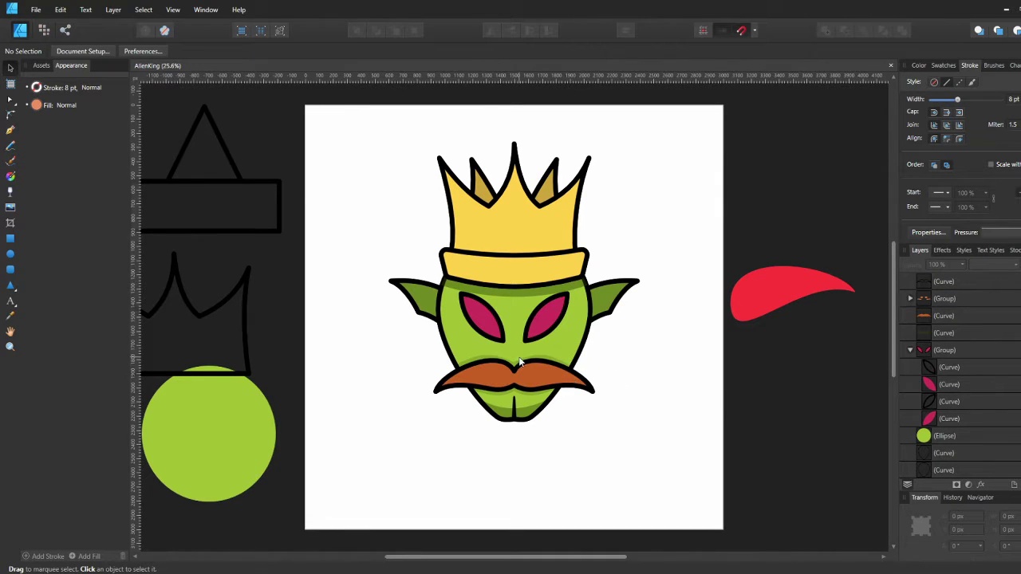
# Duplicate the right eye's black outline within the eyes group and offset the copy down and outward
pyautogui.click(556, 331)
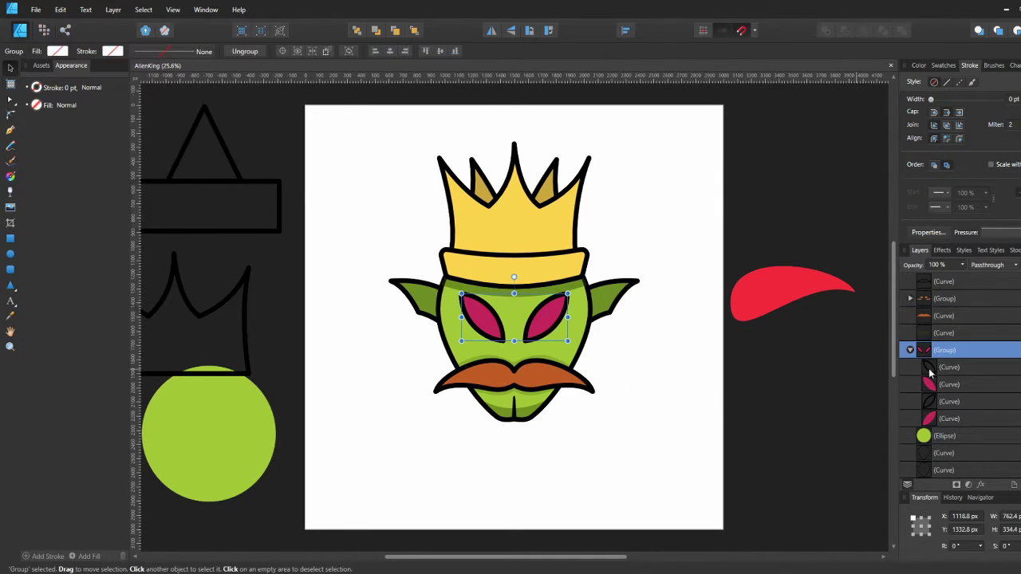
pyautogui.doubleClick(556, 331)
pyautogui.hotkey('ctrl', 'j')
pyautogui.click(547, 296)
pyautogui.click(933, 401)
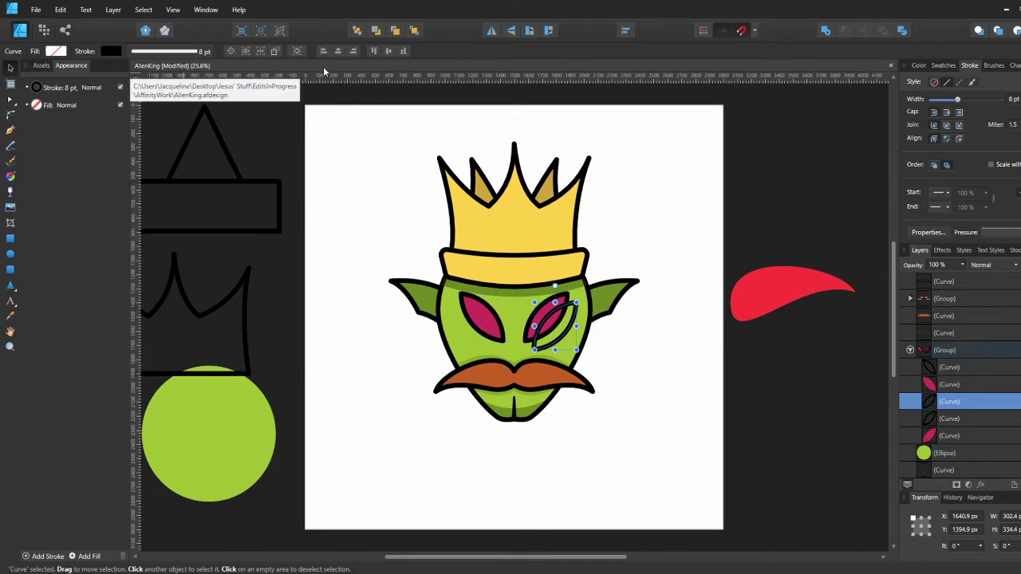
# Reduce the offset outline to its lower arc, taper the stroke with a pressure profile and position it as a crease under the right eye
pyautogui.press('a')
pyautogui.press('v')
pyautogui.click(989, 232)
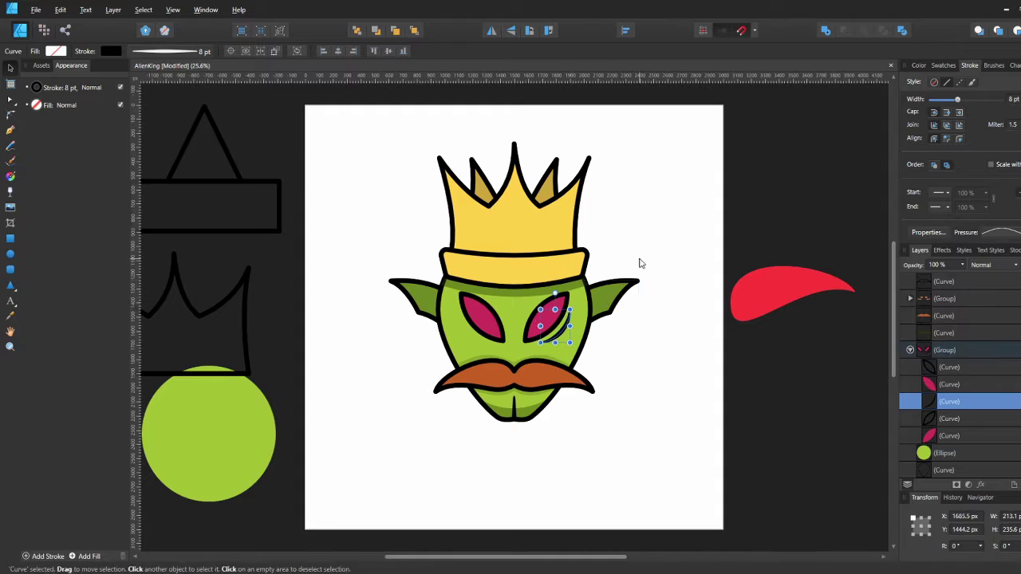
pyautogui.moveTo(566, 312); pyautogui.dragTo(576, 319)
pyautogui.click(642, 375)
# Duplicate the eye crease, mirror it horizontally and place the copy beneath the left eye
pyautogui.click(552, 343)
pyautogui.click(936, 404)
pyautogui.click(647, 413)
pyautogui.hotkey('ctrl', 'z')
pyautogui.moveTo(550, 348); pyautogui.dragTo(483, 347)
pyautogui.click(399, 369)
pyautogui.click(941, 408)
pyautogui.click(674, 415)
# Draw a narrow ellipse about 63 × 185 px on the left eye and rotate it to follow the eye's slant
pyautogui.click(10, 253)
pyautogui.click(482, 327)
pyautogui.click(482, 327)
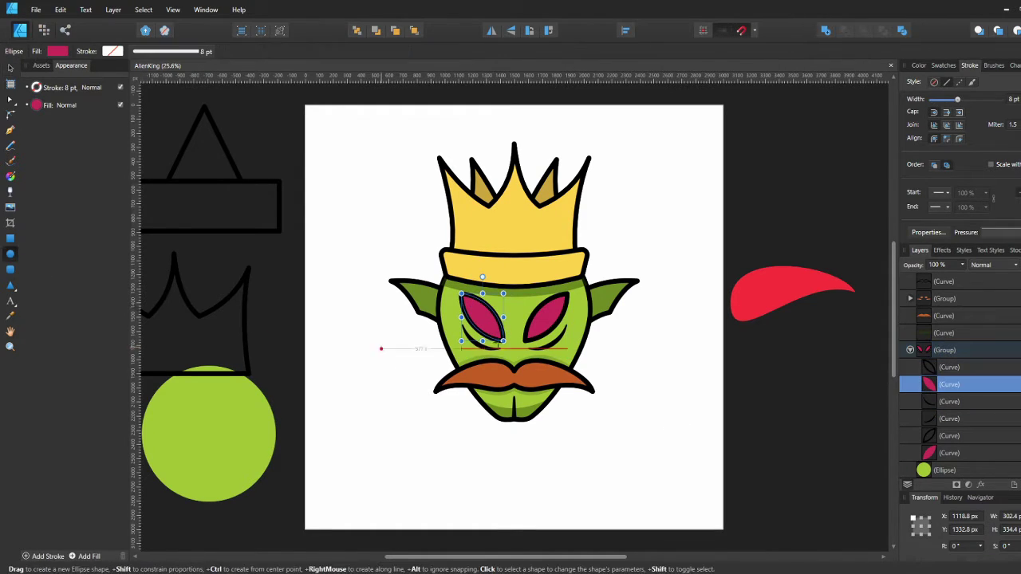
pyautogui.moveTo(489, 336); pyautogui.dragTo(490, 337)
pyautogui.press('v')
pyautogui.click(935, 386)
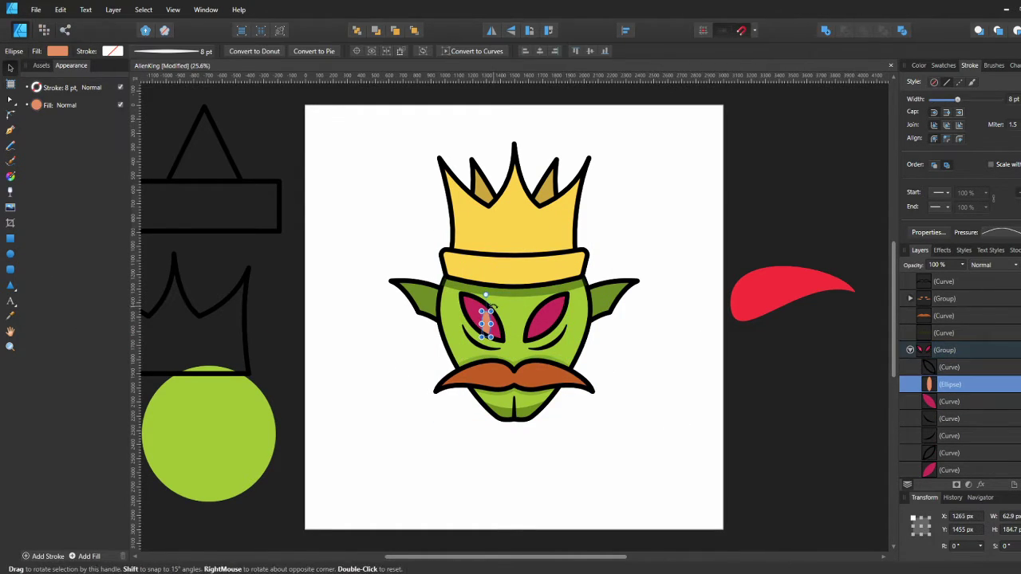
pyautogui.moveTo(517, 391); pyautogui.dragTo(516, 392)
# Fill the left eye's ellipse with a very pale pink
pyautogui.click(57, 51)
pyautogui.click(22, 70)
pyautogui.click(70, 90)
pyautogui.click(54, 71)
pyautogui.moveTo(83, 103); pyautogui.dragTo(161, 103)
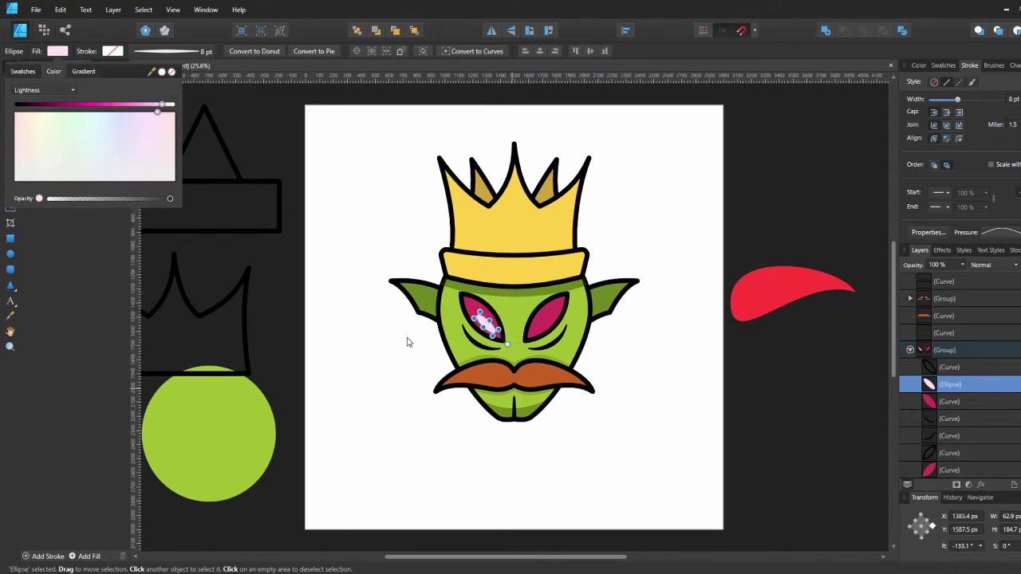
pyautogui.click(431, 363)
# Move the pale highlight to the left eye's upper area and place a horizontally mirrored copy on the right eye
pyautogui.press('m')
pyautogui.moveTo(482, 321); pyautogui.dragTo(477, 312)
pyautogui.hotkey('ctrl', 'j')
pyautogui.click(491, 30)
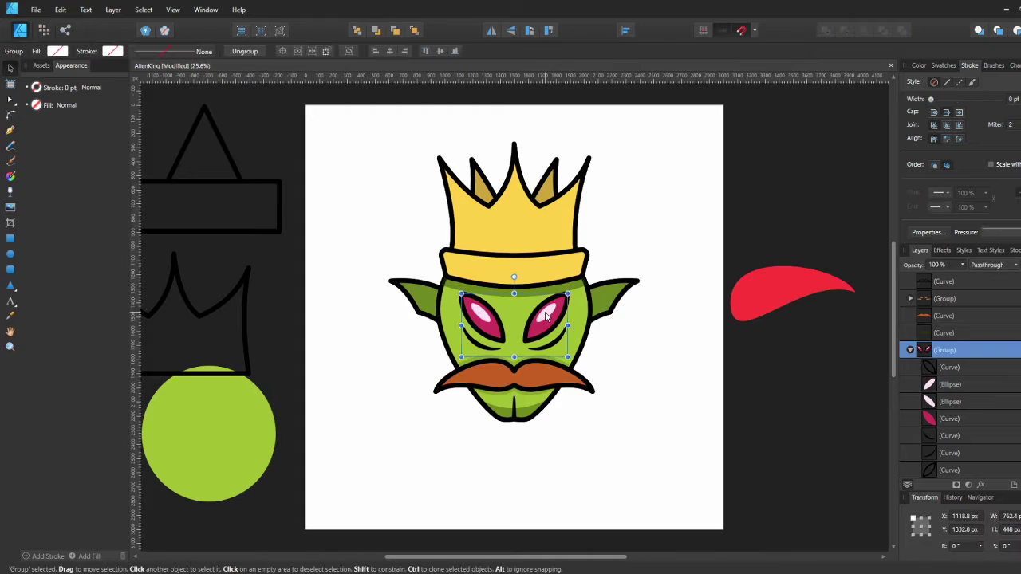
# Reduce the fill opacity of both eye highlight ellipses
pyautogui.keyDown('shift'); pyautogui.click(949, 402); pyautogui.keyUp('shift')
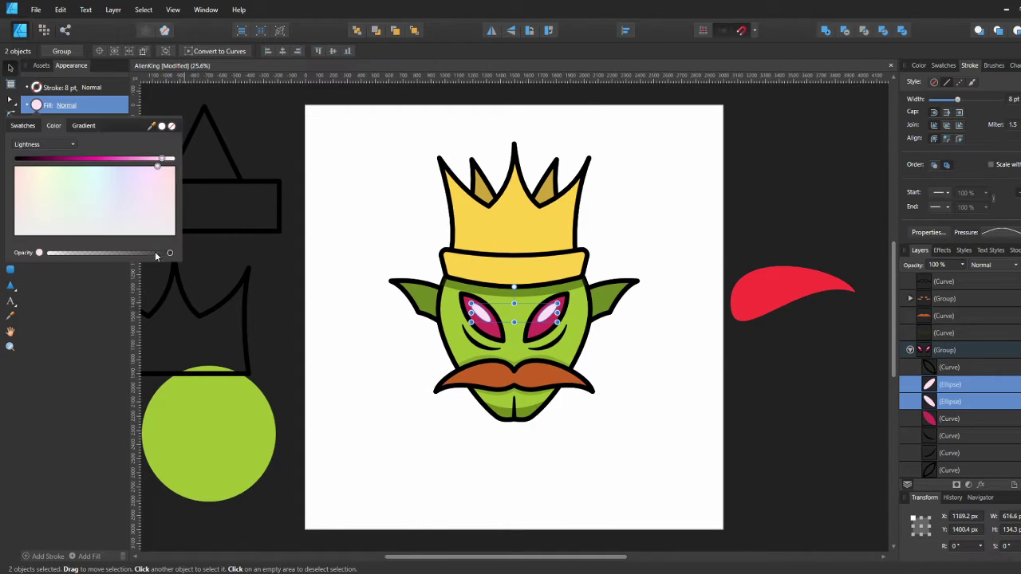
pyautogui.click(378, 400)
pyautogui.click(949, 384)
pyautogui.click(688, 412)
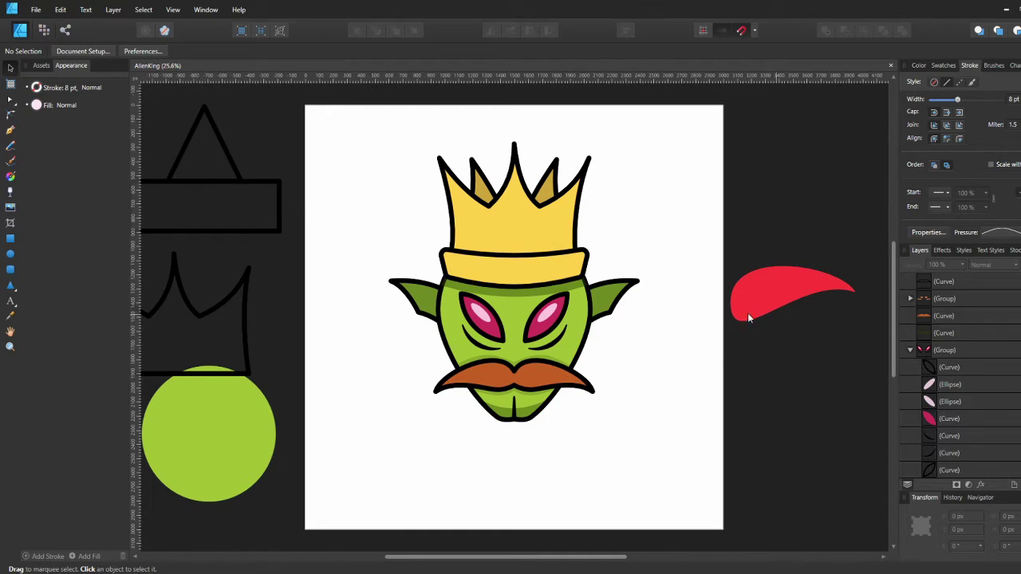
# Make a smaller black copy of the right ear's fill as the inner ear and mirror a duplicate onto the left ear
pyautogui.click(614, 291)
pyautogui.click(54, 51)
pyautogui.click(54, 51)
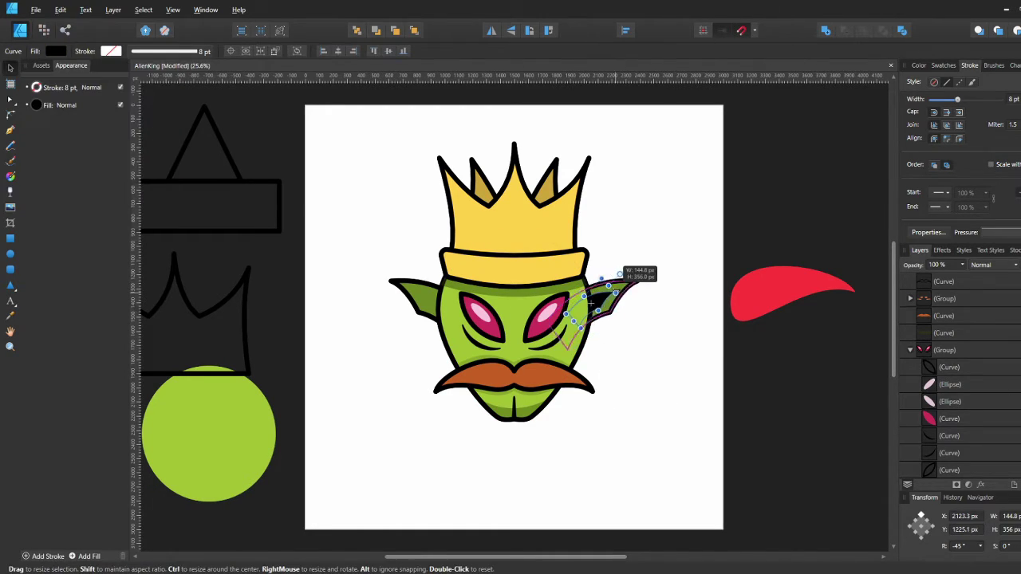
pyautogui.click(444, 320)
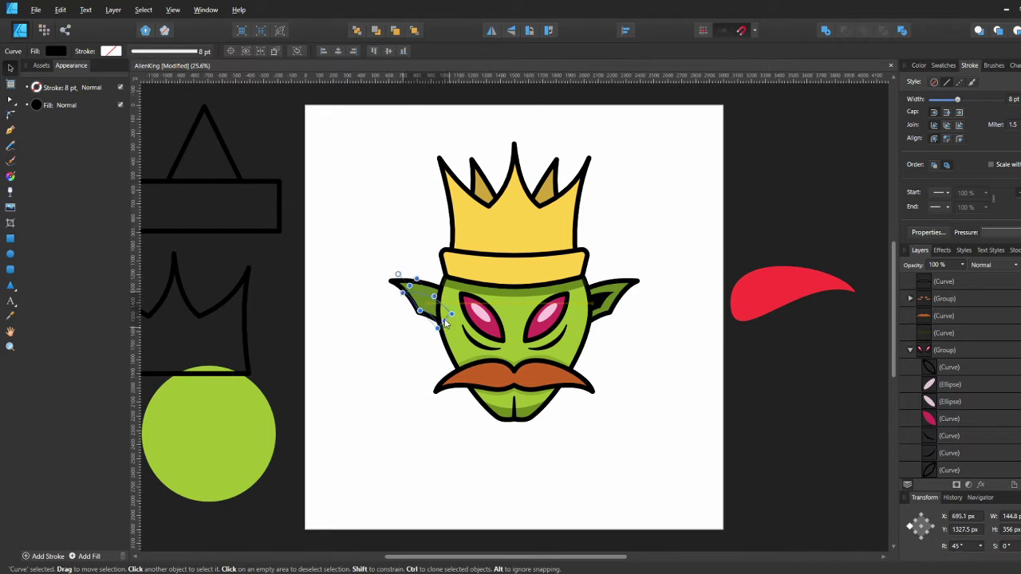
pyautogui.click(713, 438)
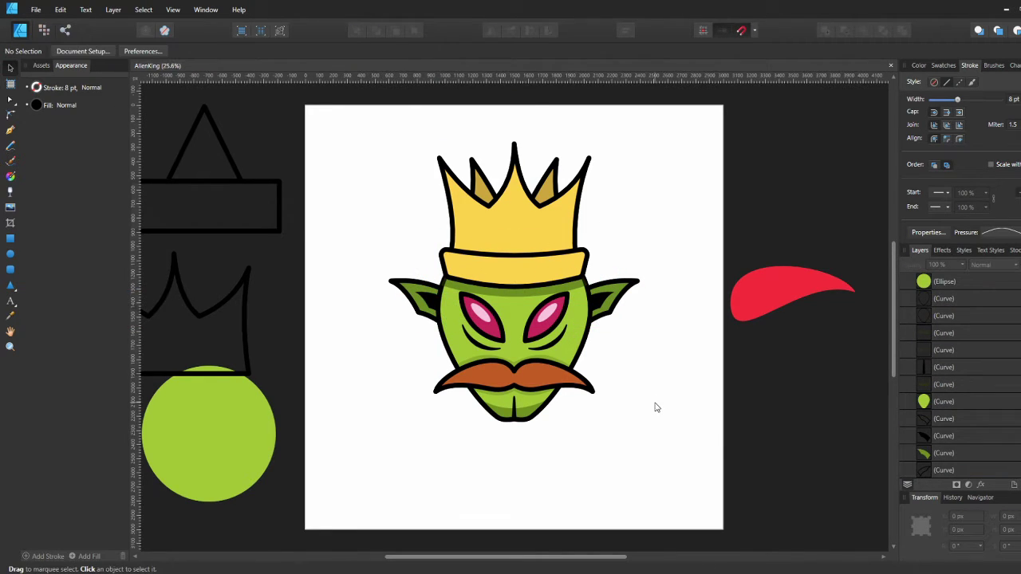
# Draw a flat ellipse highlight on the moustache's left wing, fill it pale pink and place a copy on the right wing
pyautogui.press('m')
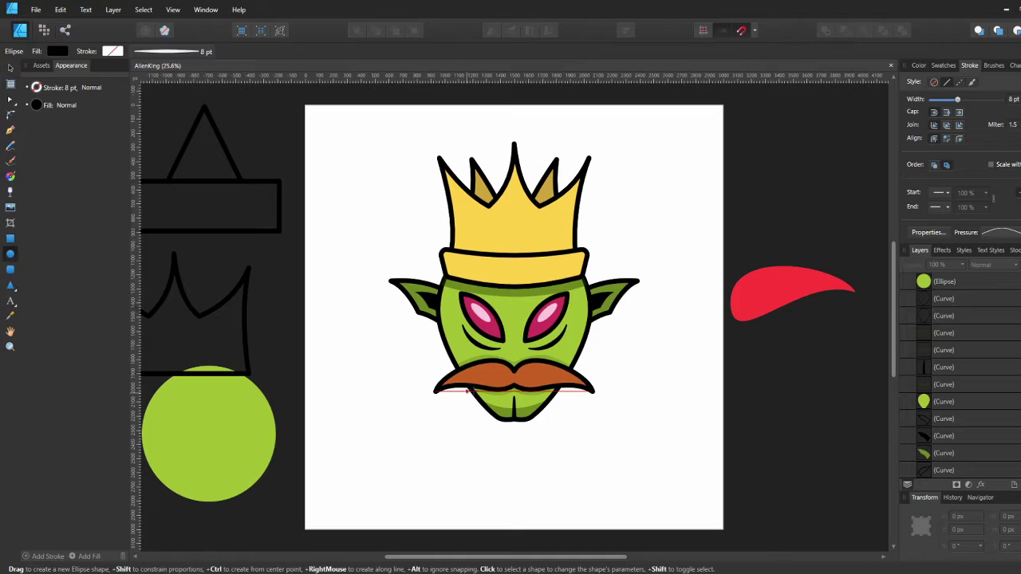
pyautogui.click(568, 375)
pyautogui.click(56, 51)
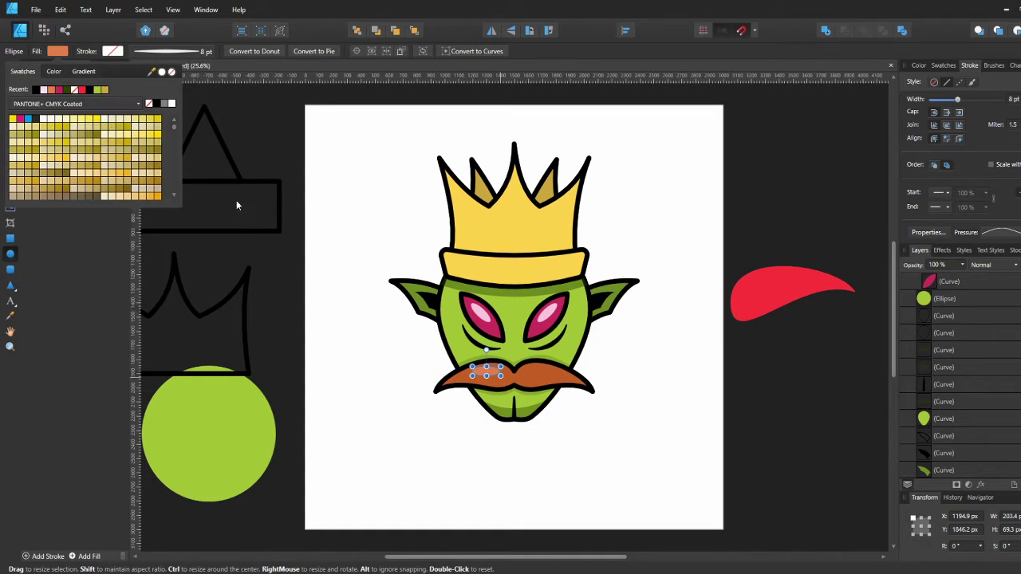
pyautogui.click(48, 128)
pyautogui.press('v')
pyautogui.moveTo(491, 370); pyautogui.dragTo(542, 368)
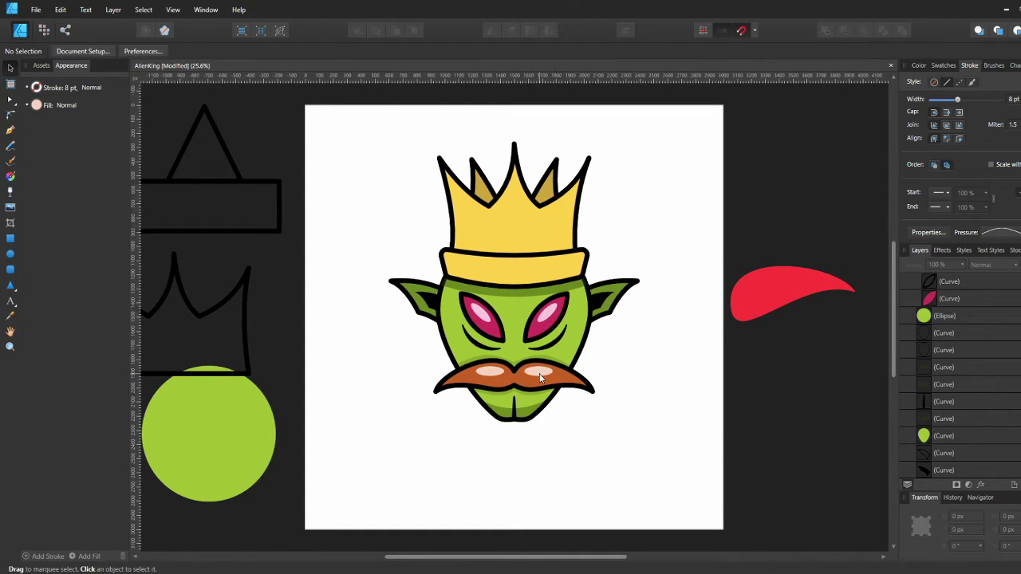
# Lighten both moustache highlight ellipses to near white and lower their fill opacity
pyautogui.keyDown('shift'); pyautogui.click(490, 369); pyautogui.keyUp('shift')
pyautogui.click(41, 109)
pyautogui.click(344, 316)
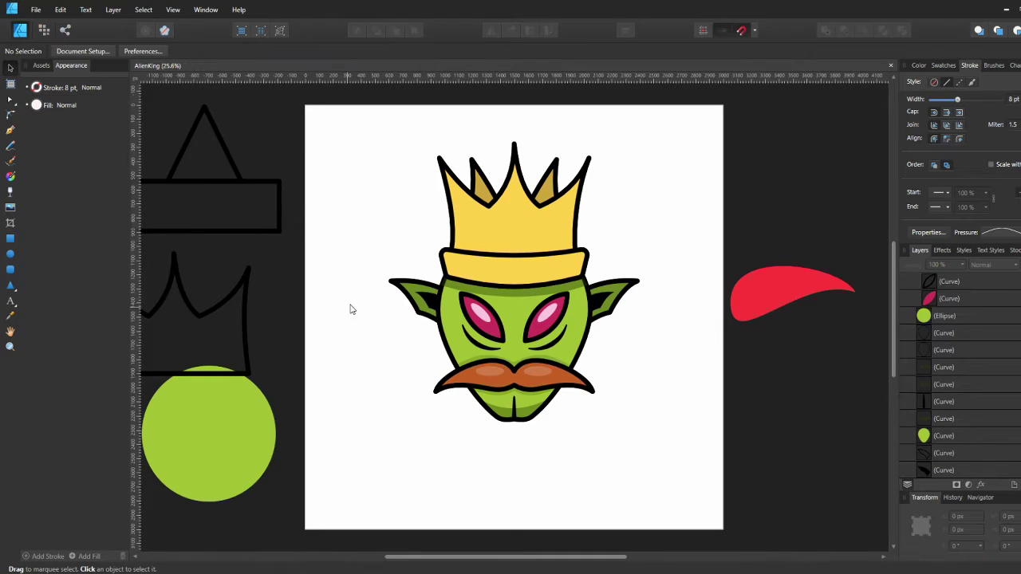
# Duplicate the right ear's green fill with an offset and subtract the shapes to get a thin curved strip
pyautogui.hotkey('ctrl', 'v')
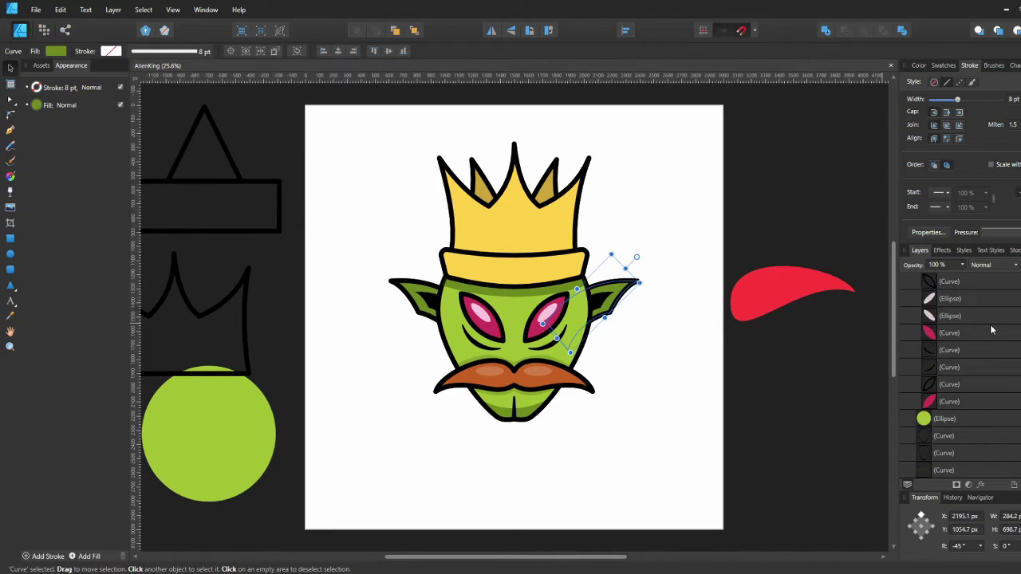
pyautogui.moveTo(620, 293); pyautogui.dragTo(650, 339)
pyautogui.click(844, 31)
pyautogui.hotkey('ctrl', 'z')
pyautogui.click(844, 30)
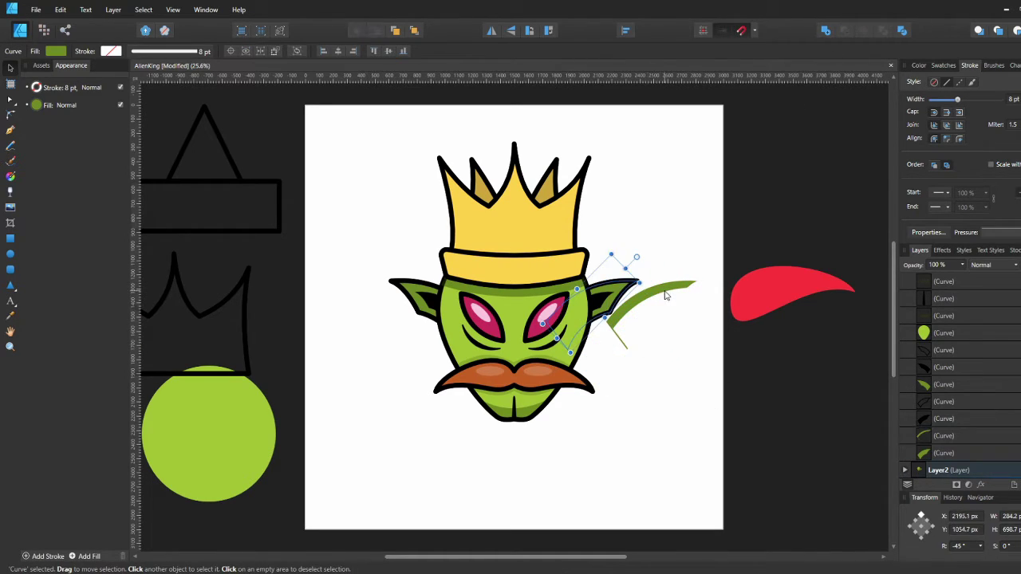
# Clean up the curved strip's nodes, darken its fill to near black and place it inside the right ear's upper edge beneath the outline
pyautogui.press('a')
pyautogui.click(55, 51)
pyautogui.moveTo(75, 104); pyautogui.dragTo(26, 106)
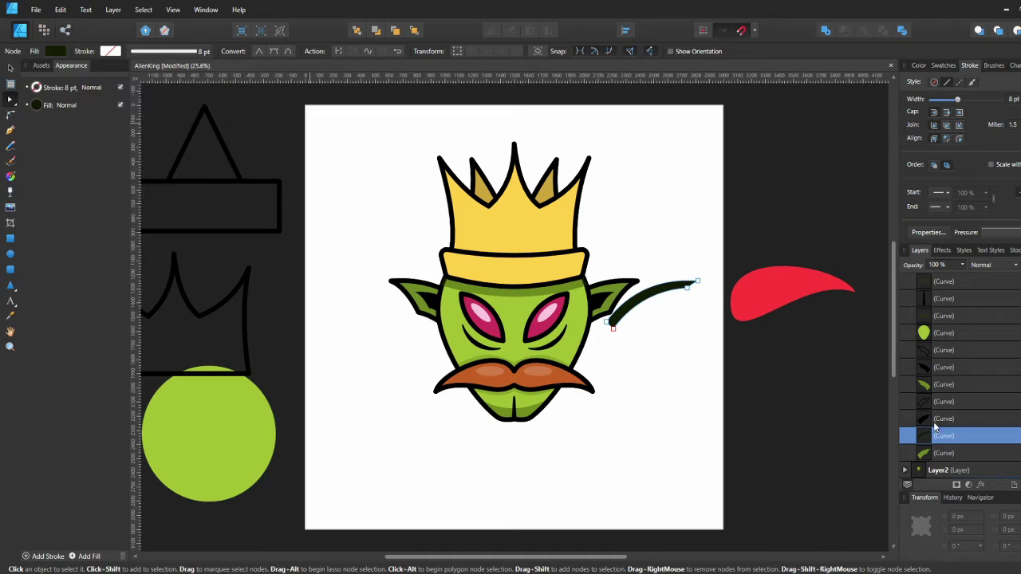
pyautogui.moveTo(928, 419); pyautogui.dragTo(928, 414)
pyautogui.press('v')
pyautogui.moveTo(658, 290); pyautogui.dragTo(598, 289)
pyautogui.click(650, 284)
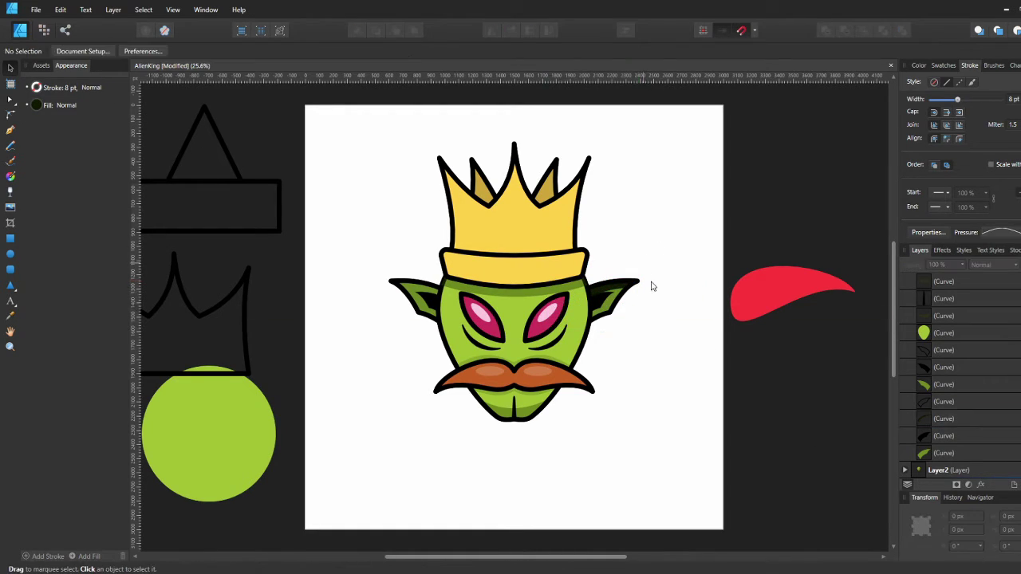
# Turn the right ear's strip into a highlight with a near-white, mostly transparent fill
pyautogui.click(621, 286)
pyautogui.click(55, 51)
pyautogui.moveTo(105, 198); pyautogui.dragTo(64, 199)
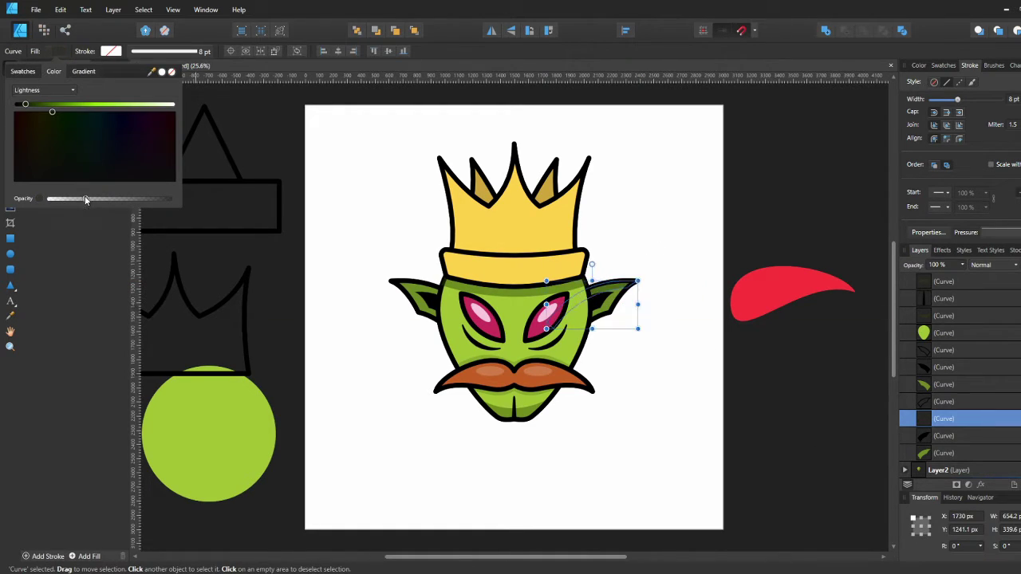
pyautogui.moveTo(154, 107); pyautogui.dragTo(174, 105)
pyautogui.click(113, 198)
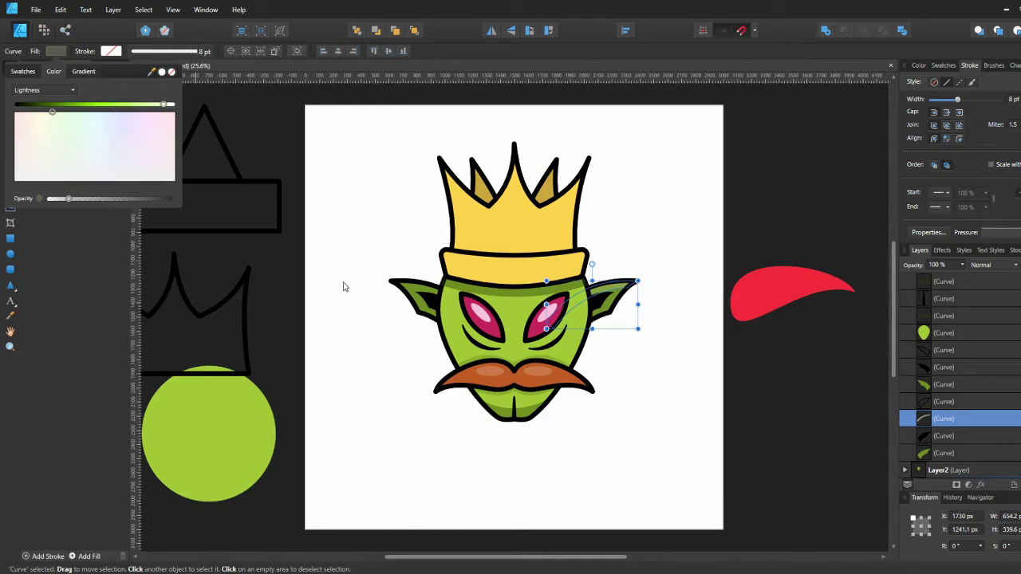
pyautogui.click(343, 284)
# Reshape the right ear's highlight strip along its lower edge and fine-tune its fill
pyautogui.scroll(2, 619, 302)
pyautogui.click(619, 301)
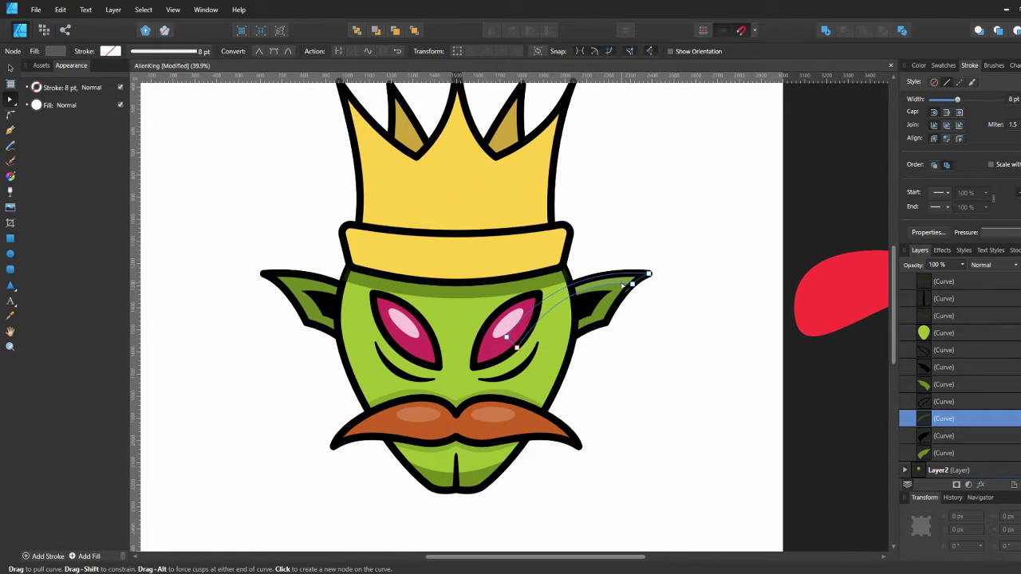
pyautogui.click(55, 51)
pyautogui.click(626, 289)
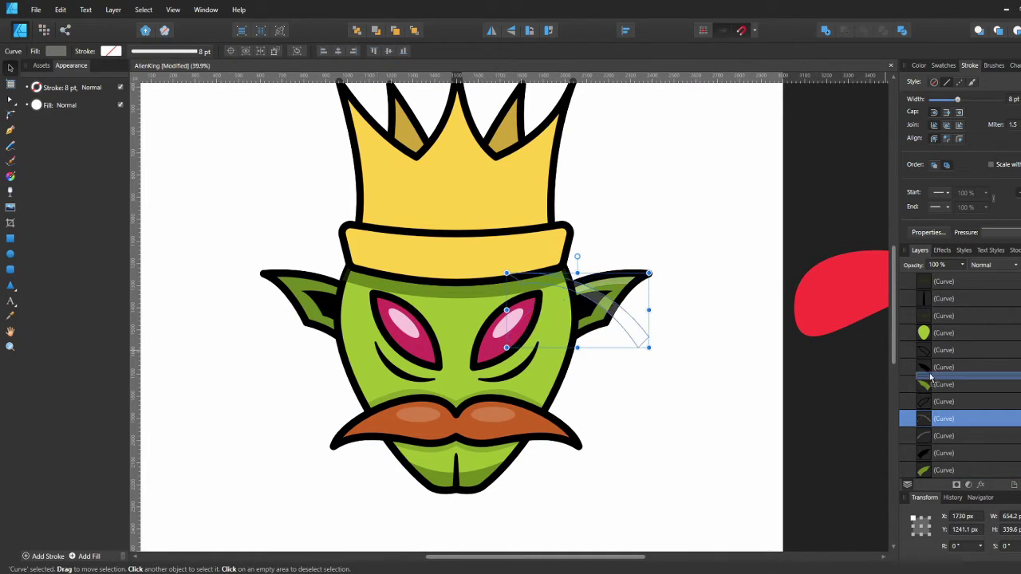
# Stack the mirrored ear highlight beneath the left ear's outline, position it along the upper edge and save the document
pyautogui.moveTo(929, 379); pyautogui.dragTo(929, 362)
pyautogui.moveTo(616, 297); pyautogui.dragTo(373, 292)
pyautogui.hotkey('ctrl', 'd')
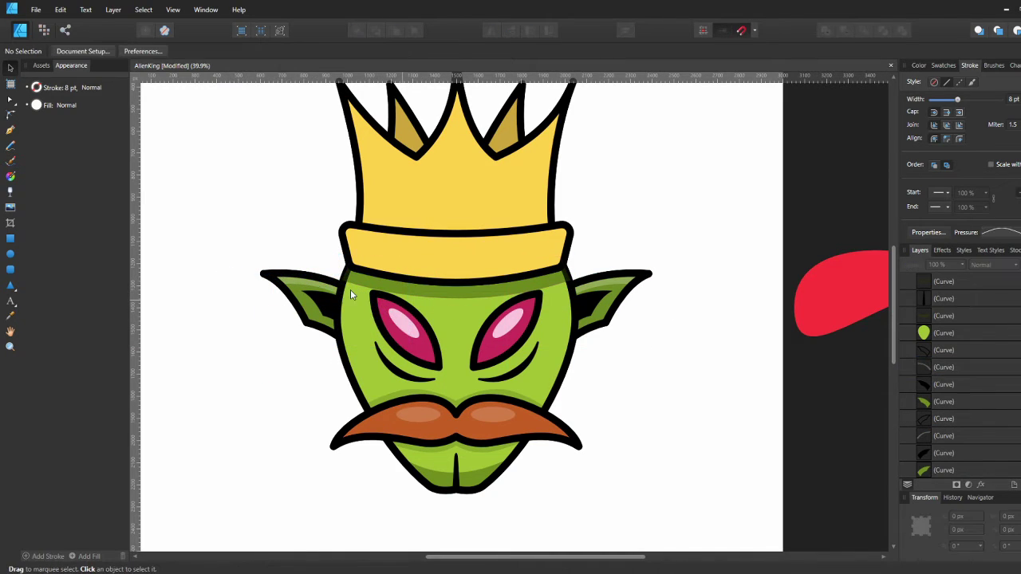
pyautogui.hotkey('ctrl', 's')
# Set the stroke width of both eye outlines to 6 pt
pyautogui.moveTo(616, 322); pyautogui.dragTo(647, 346)
pyautogui.click(552, 350)
pyautogui.scroll(3, 939, 341)
pyautogui.click(940, 335)
pyautogui.click(183, 53)
pyautogui.click(537, 351)
pyautogui.click(177, 53)
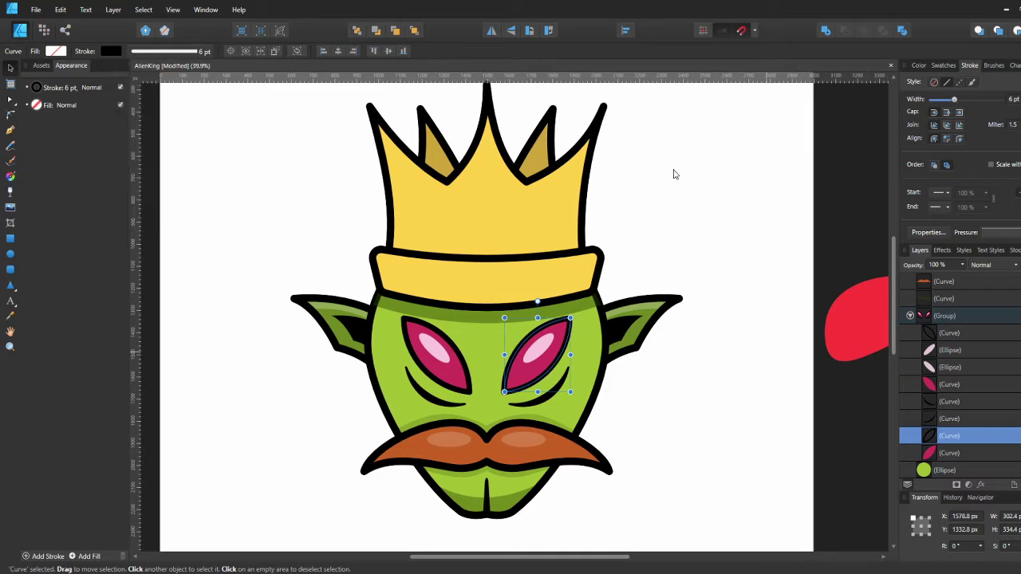
pyautogui.click(673, 173)
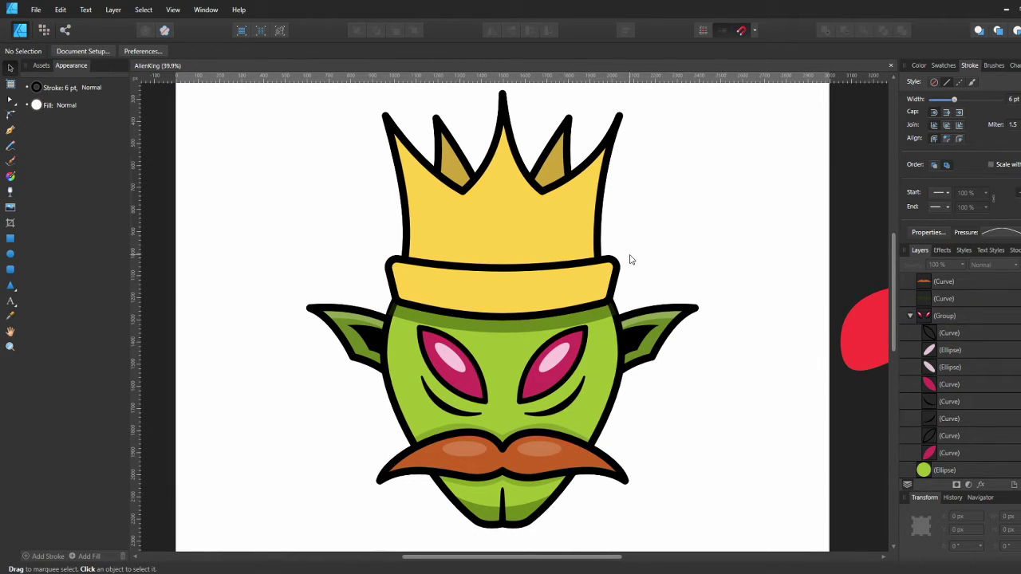
# Duplicate the crown's yellow fill, lighten the copy and shrink it to an inner highlight about 792 px wide with its outer tips spread
pyautogui.click(534, 236)
pyautogui.click(856, 333)
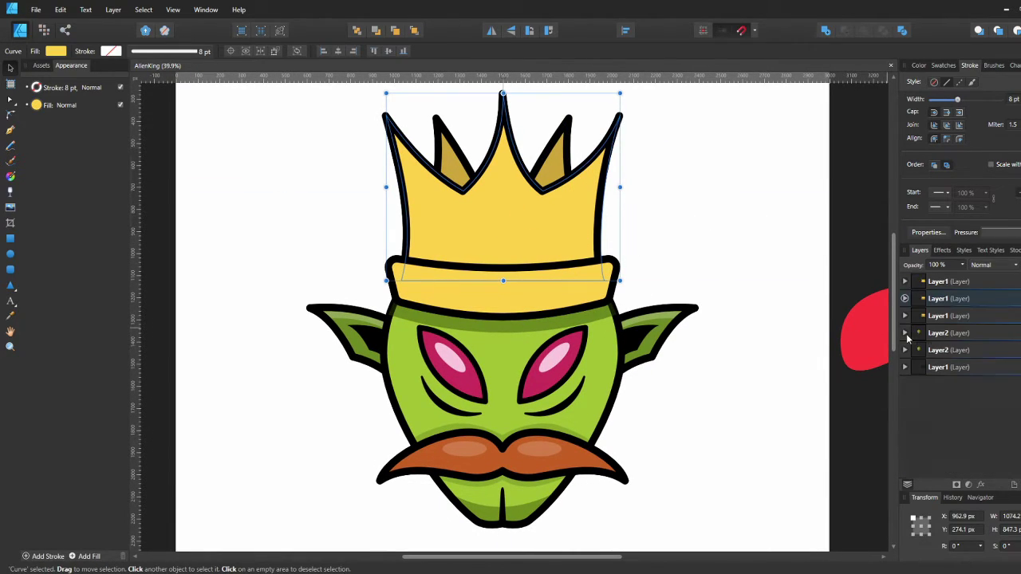
pyautogui.click(503, 213)
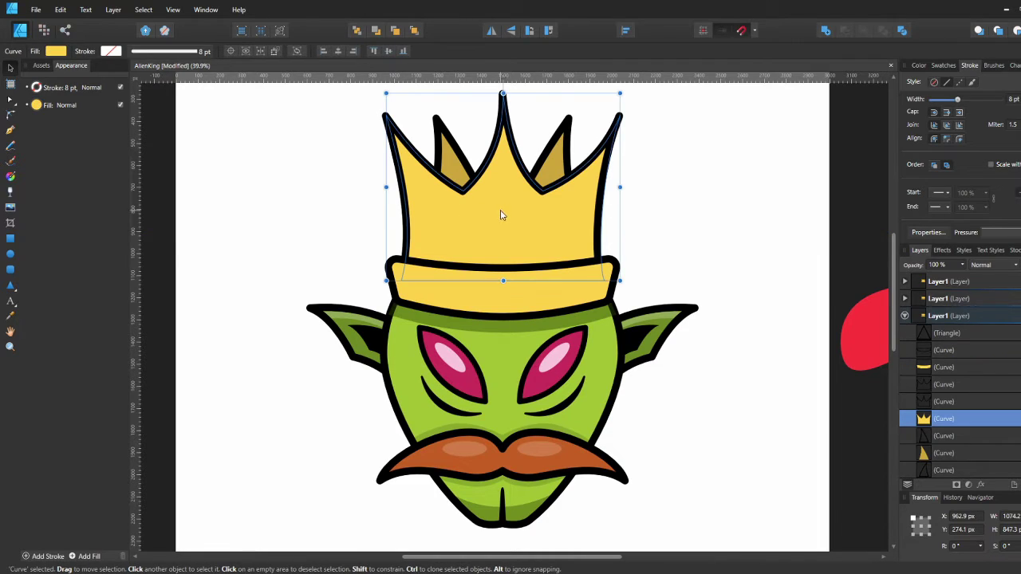
pyautogui.click(56, 52)
pyautogui.press('a')
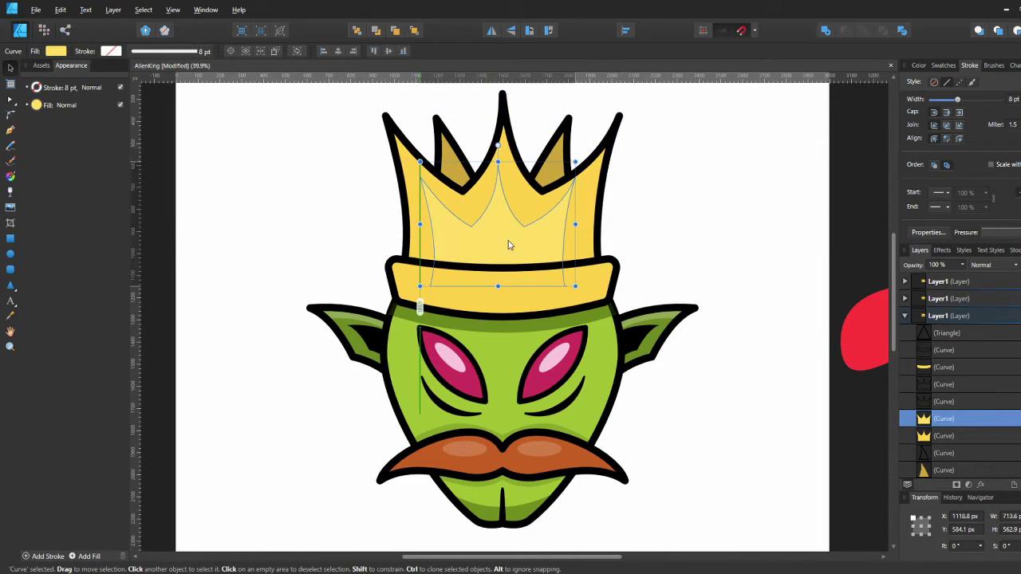
pyautogui.click(575, 180)
pyautogui.press('v')
# Lighten the crown's inner highlight with a CMYK fill of 1, 8, 44, 0
pyautogui.click(537, 233)
pyautogui.click(56, 51)
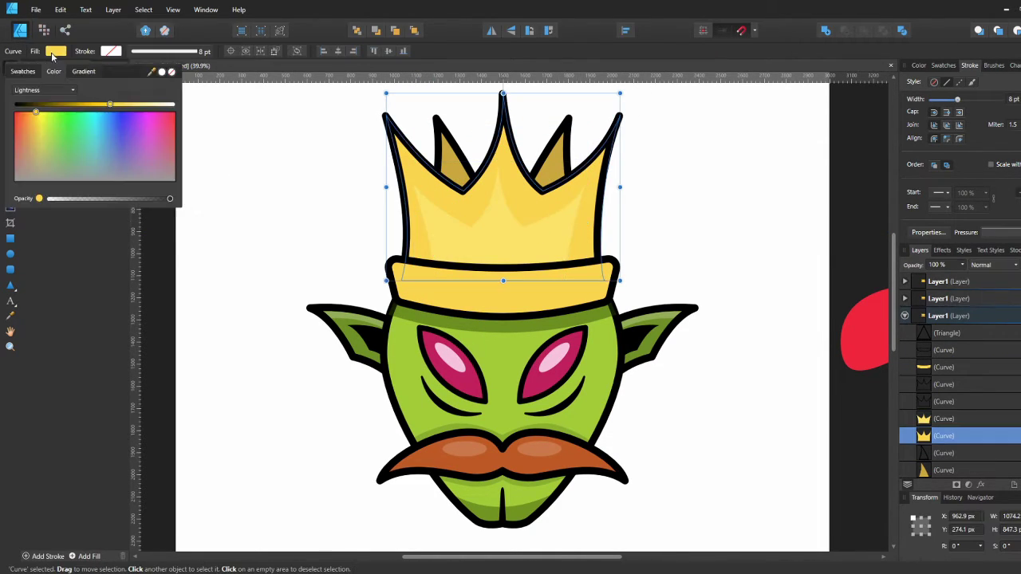
pyautogui.click(44, 90)
pyautogui.click(32, 145)
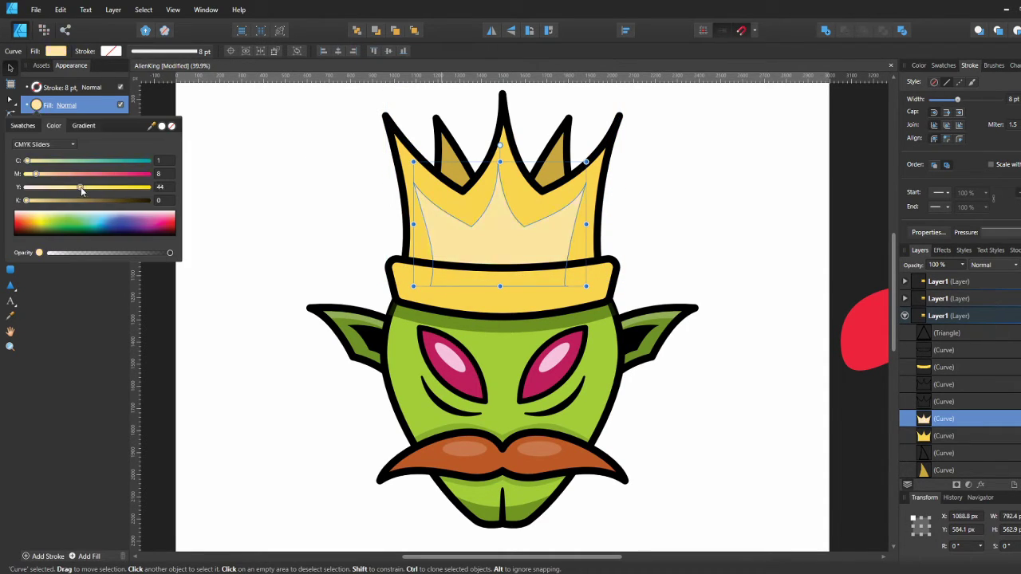
# Duplicate the crown band's yellow fill, shrink the copy to an inner highlight about 834 px wide and fill it pale yellow
pyautogui.click(483, 294)
pyautogui.hotkey('ctrl', 'j')
pyautogui.moveTo(619, 256); pyautogui.dragTo(602, 260)
pyautogui.moveTo(546, 300); pyautogui.dragTo(546, 311)
pyautogui.click(56, 51)
pyautogui.click(29, 70)
pyautogui.click(70, 106)
pyautogui.click(329, 265)
# Set the yellow value of both crown highlights' CMYK fill to 53
pyautogui.click(464, 305)
pyautogui.keyDown('shift'); pyautogui.click(463, 246); pyautogui.keyUp('shift')
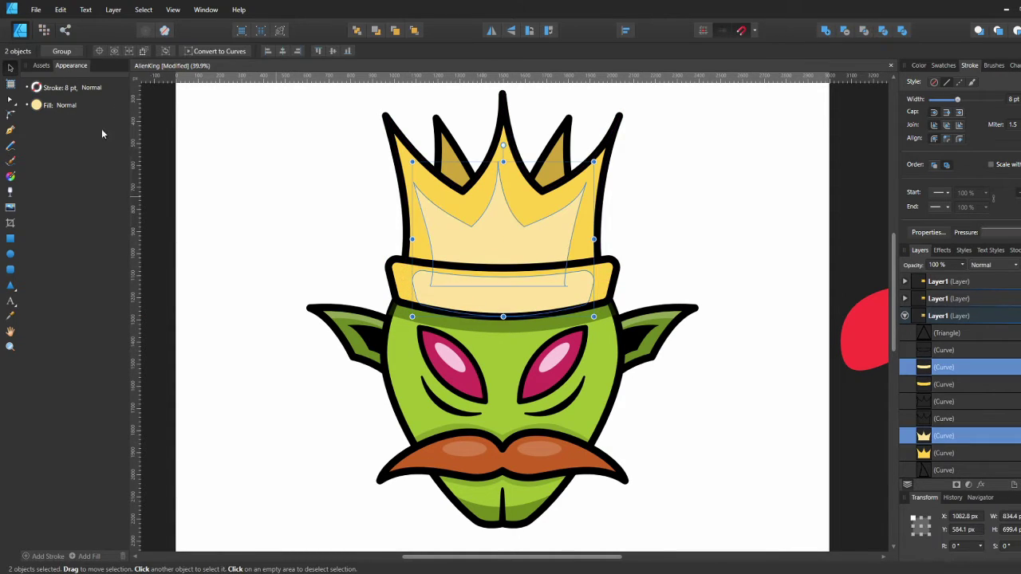
pyautogui.click(34, 106)
pyautogui.moveTo(90, 189); pyautogui.dragTo(80, 189)
pyautogui.click(266, 243)
pyautogui.click(268, 242)
pyautogui.click(500, 288)
pyautogui.click(658, 256)
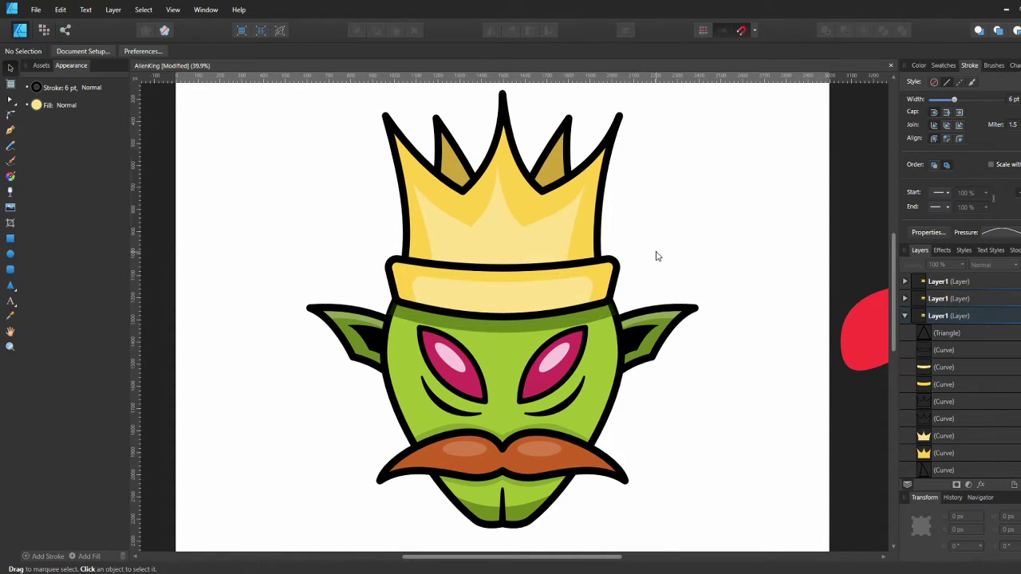
# Draw a four-cornered vertical stripe with no stroke across the right part of the crown band
pyautogui.press('p')
pyautogui.click(551, 263)
pyautogui.click(574, 264)
pyautogui.click(580, 307)
pyautogui.click(555, 317)
pyautogui.click(104, 51)
pyautogui.click(185, 72)
# Fill the band stripe with a pale pink of CMYK 1, 8, 2, 0 and narrow it by moving its corner nodes
pyautogui.click(50, 51)
pyautogui.click(38, 89)
pyautogui.click(53, 72)
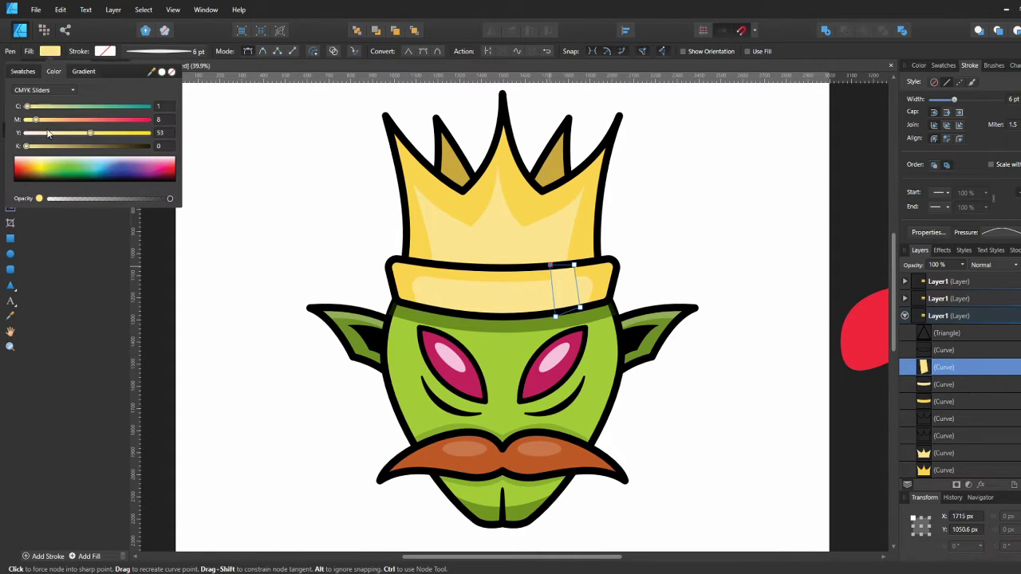
pyautogui.press('a')
pyautogui.moveTo(555, 317); pyautogui.dragTo(565, 314)
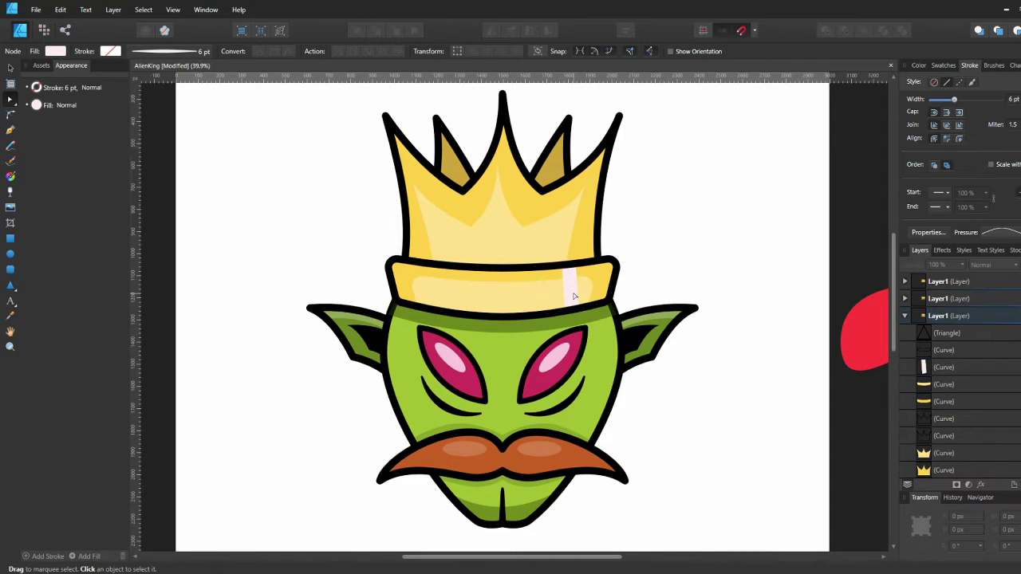
# Duplicate the stripe toward the band's right end and reshape the copy into a narrower, slanted stripe
pyautogui.press('v')
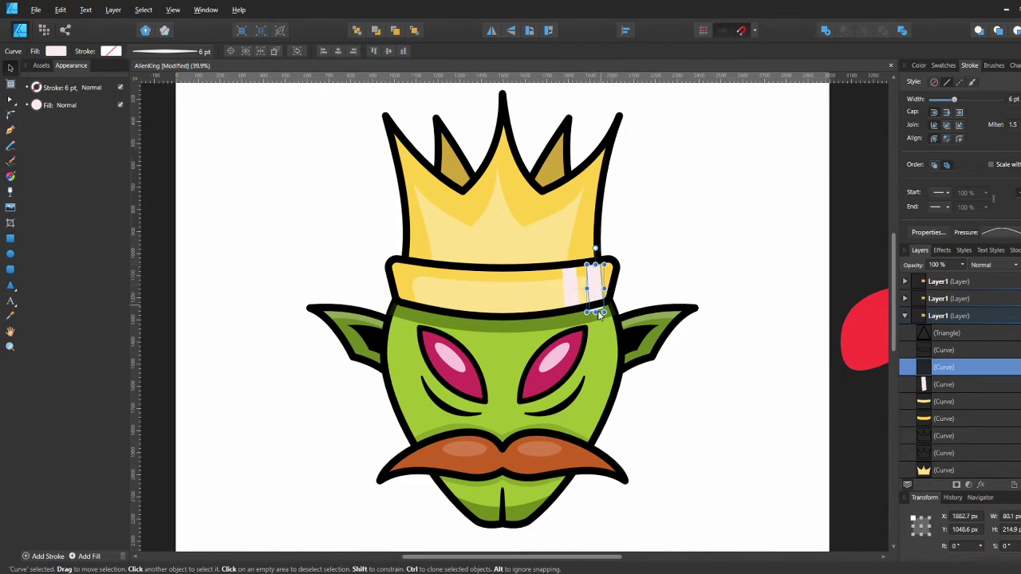
pyautogui.press('a')
pyautogui.moveTo(590, 281); pyautogui.dragTo(588, 270)
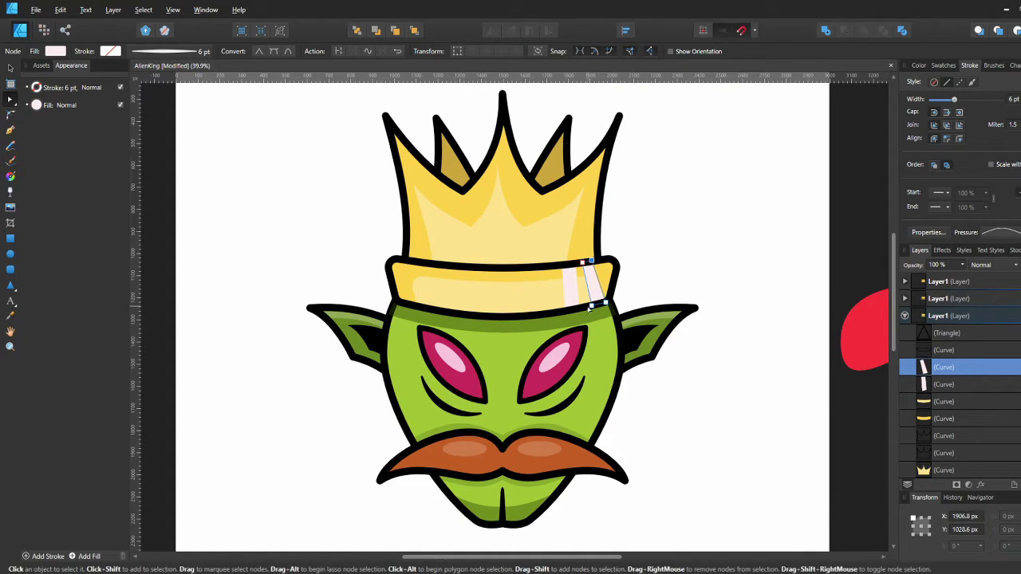
pyautogui.click(640, 278)
# Copy both stripes to the left part of the crown band, slanting them the opposite way
pyautogui.press('v')
pyautogui.click(580, 287)
pyautogui.keyDown('shift'); pyautogui.click(591, 287); pyautogui.keyUp('shift')
pyautogui.moveTo(591, 288); pyautogui.dragTo(428, 293)
pyautogui.hotkey('ctrl', 'd')
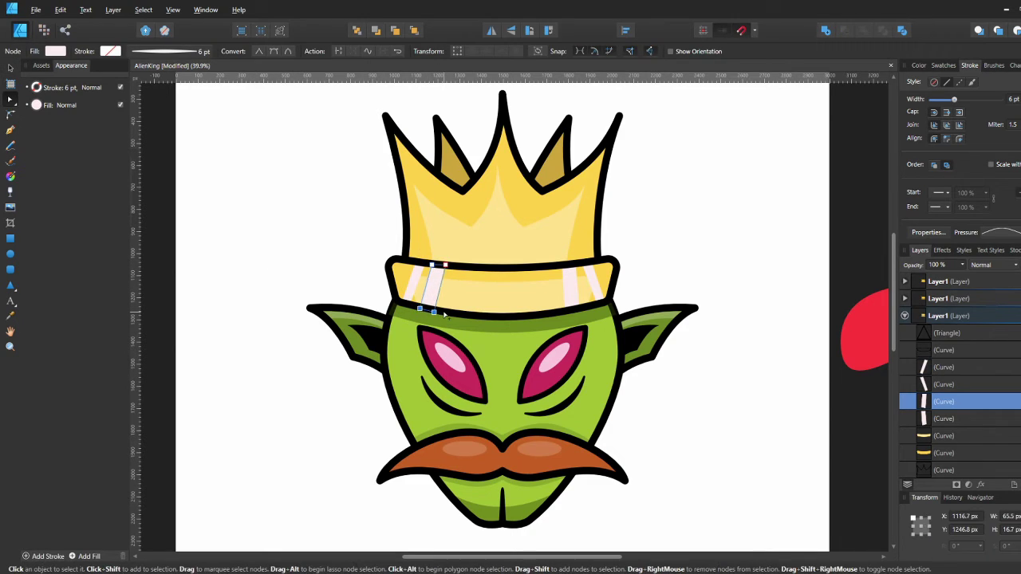
# Select all four band stripes and warm their fill to a pale cream
pyautogui.moveTo(383, 253); pyautogui.dragTo(618, 315)
pyautogui.click(35, 105)
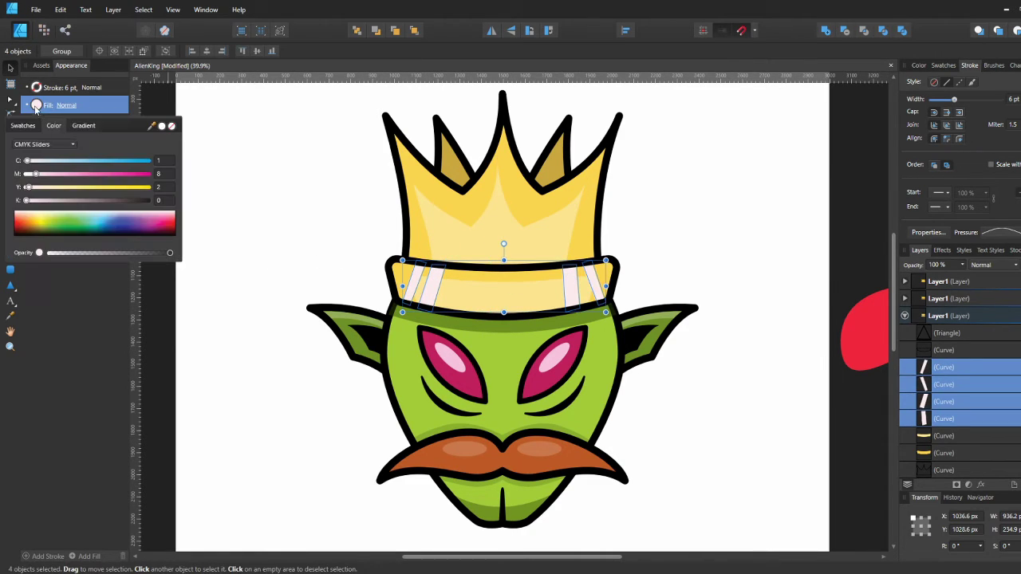
pyautogui.click(256, 213)
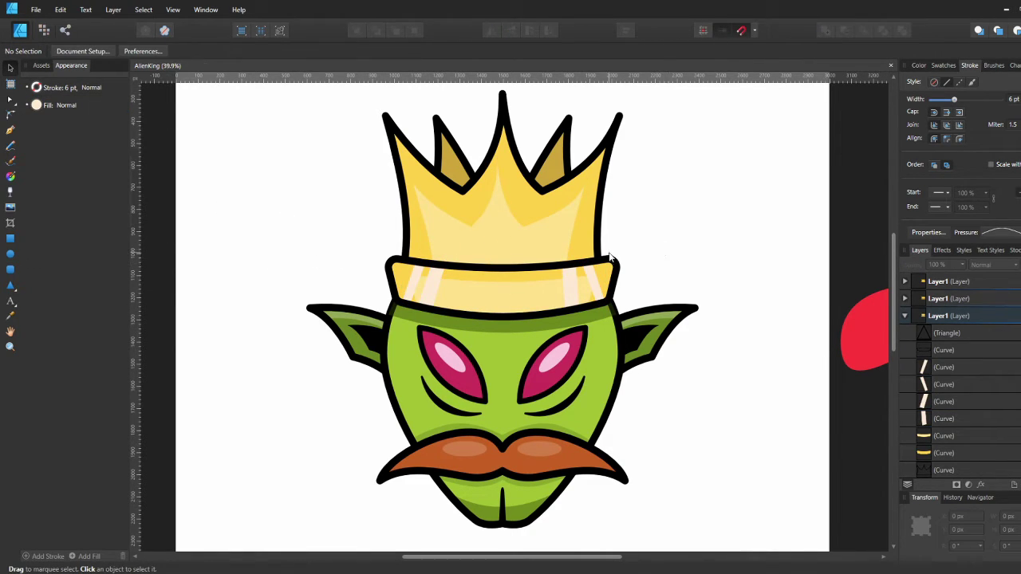
# Add a tilted ellipse and a small circle as glints on the crown and fill both pale pink
pyautogui.click(10, 254)
pyautogui.moveTo(427, 194)
pyautogui.mouseDown()
pyautogui.moveTo(500, 220)
pyautogui.moveTo(512, 191)
pyautogui.mouseUp()
pyautogui.press('v')
pyautogui.hotkey('ctrl', 'd')
pyautogui.click(505, 186)
pyautogui.keyDown('shift'); pyautogui.click(470, 213); pyautogui.keyUp('shift')
pyautogui.click(36, 106)
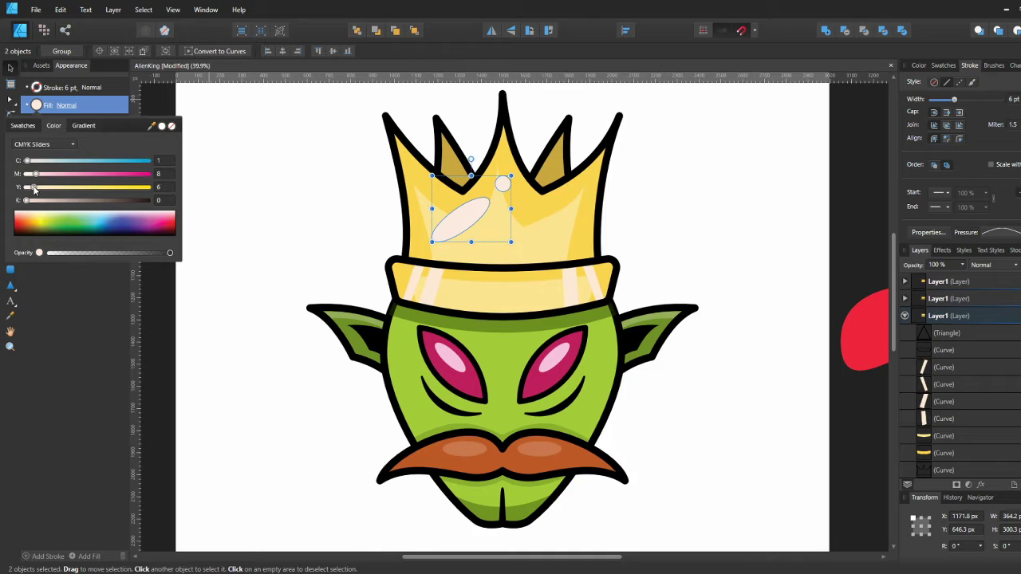
pyautogui.click(317, 217)
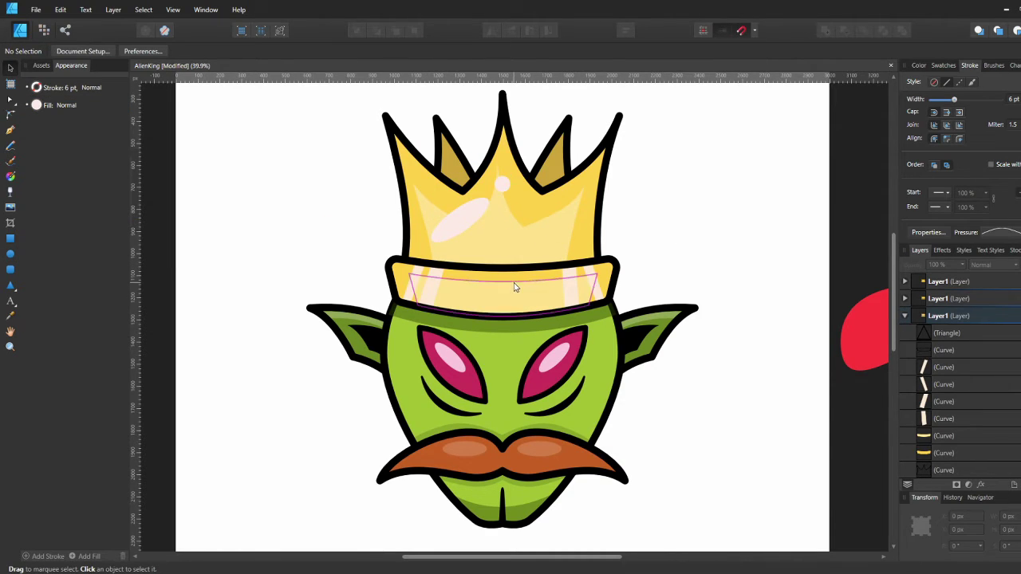
# Draw a closed shadow shape over the lower half of the crown band with a dark olive fill and no stroke
pyautogui.press('p')
pyautogui.click(388, 281)
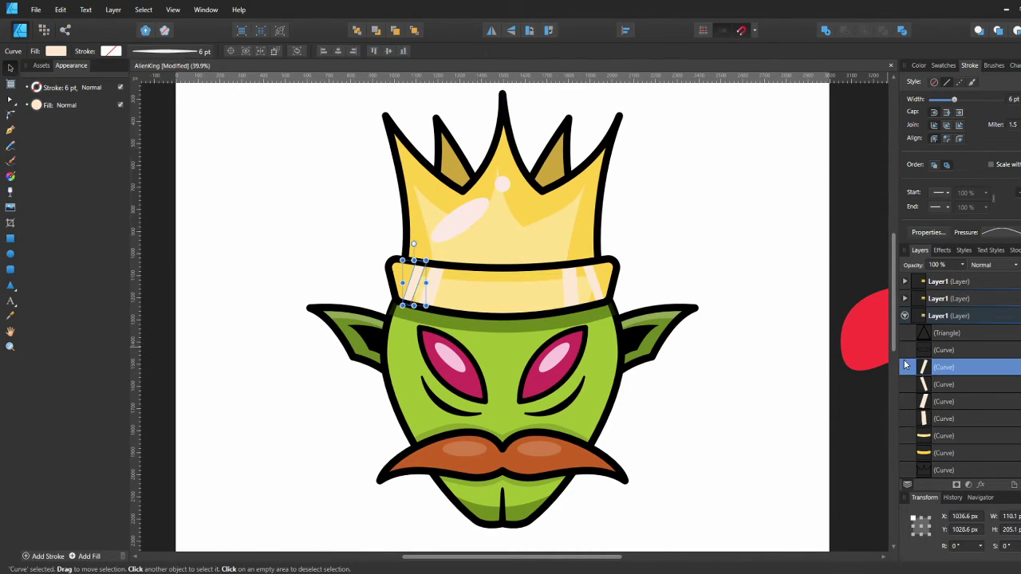
pyautogui.click(611, 281)
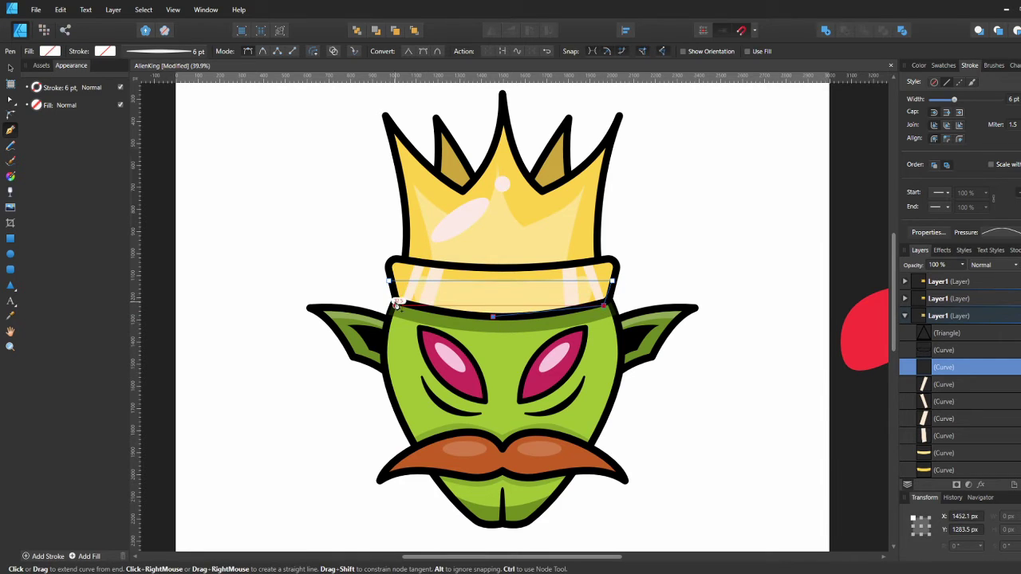
pyautogui.click(397, 306)
pyautogui.click(49, 50)
pyautogui.click(95, 120)
pyautogui.press('a')
pyautogui.hotkey('ctrl', '+')
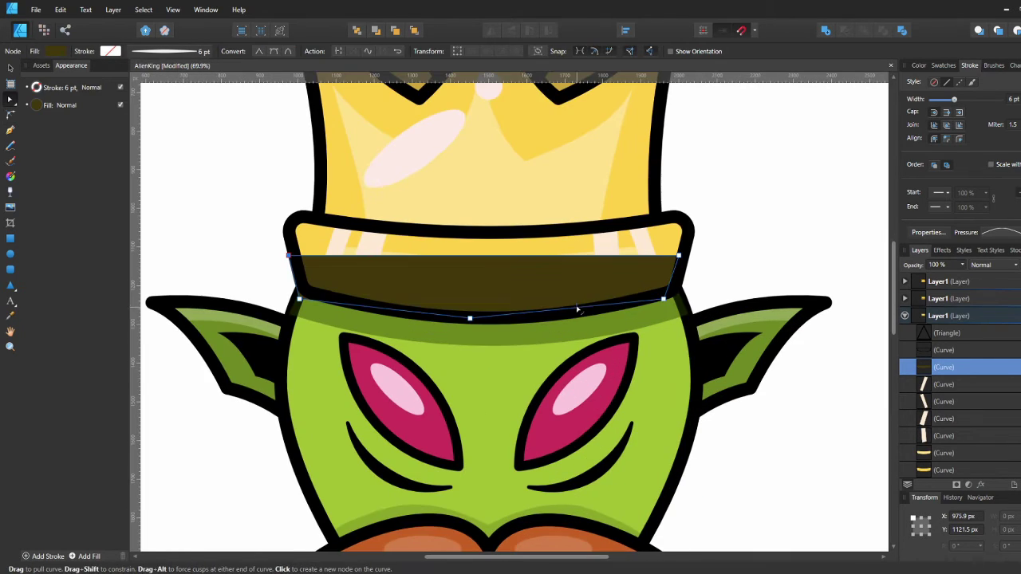
# Curve the band shadow's upper edge into a downward sweep and lower the opacity of its fill
pyautogui.scroll(3, 576, 311)
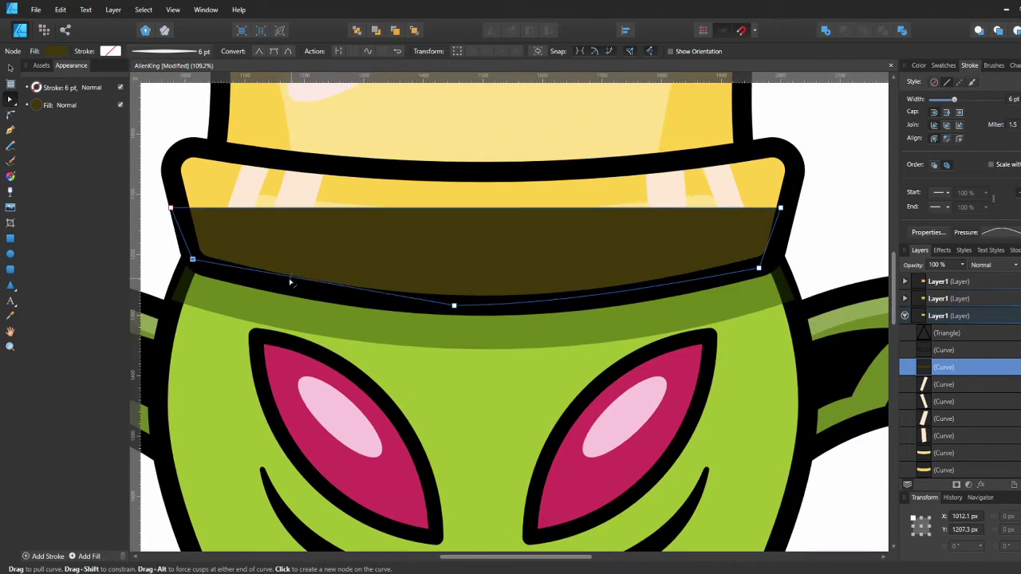
pyautogui.moveTo(290, 281); pyautogui.dragTo(690, 311)
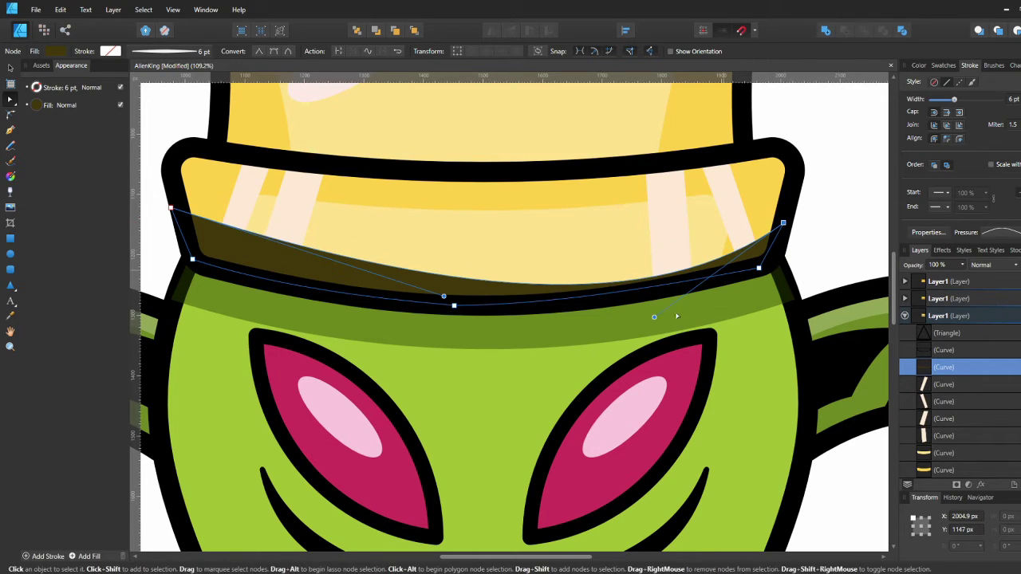
pyautogui.click(55, 50)
pyautogui.click(89, 198)
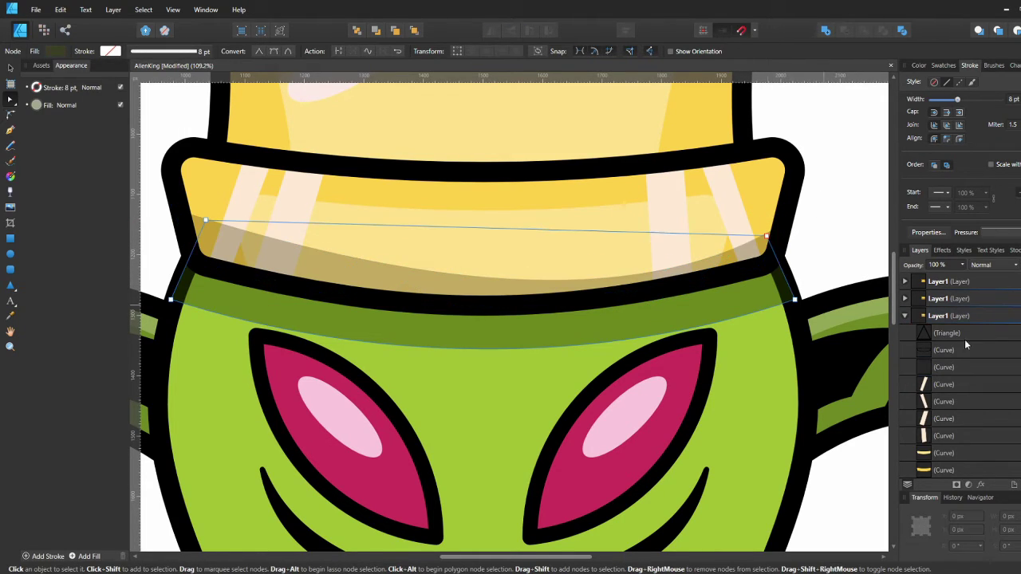
# Move the shadow under the crown lower in the layer order, behind the head's black outline
pyautogui.scroll(-5, 937, 351)
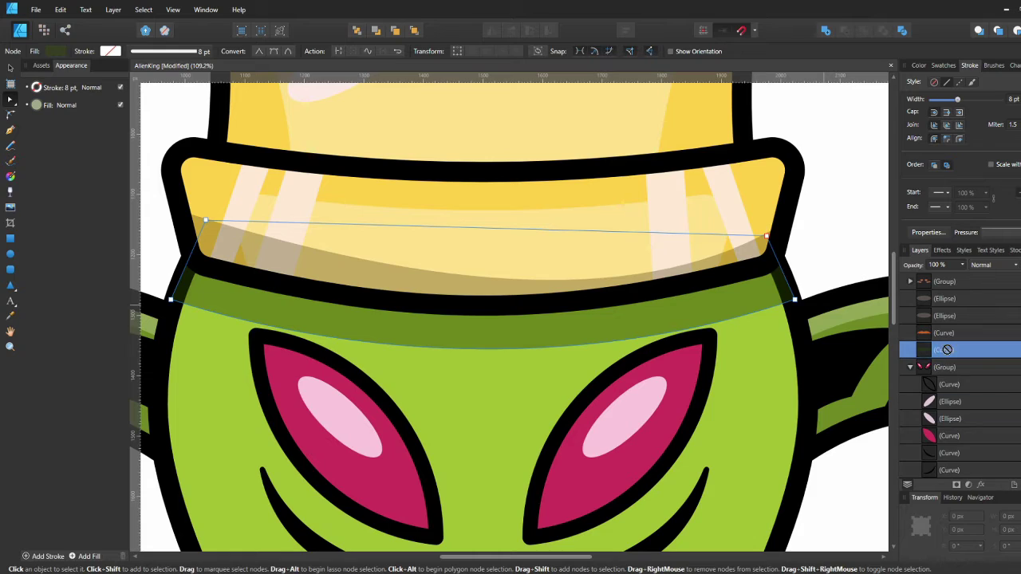
pyautogui.moveTo(938, 405); pyautogui.dragTo(938, 399)
pyautogui.hotkey('ctrl', '0')
pyautogui.press('v')
pyautogui.click(650, 339)
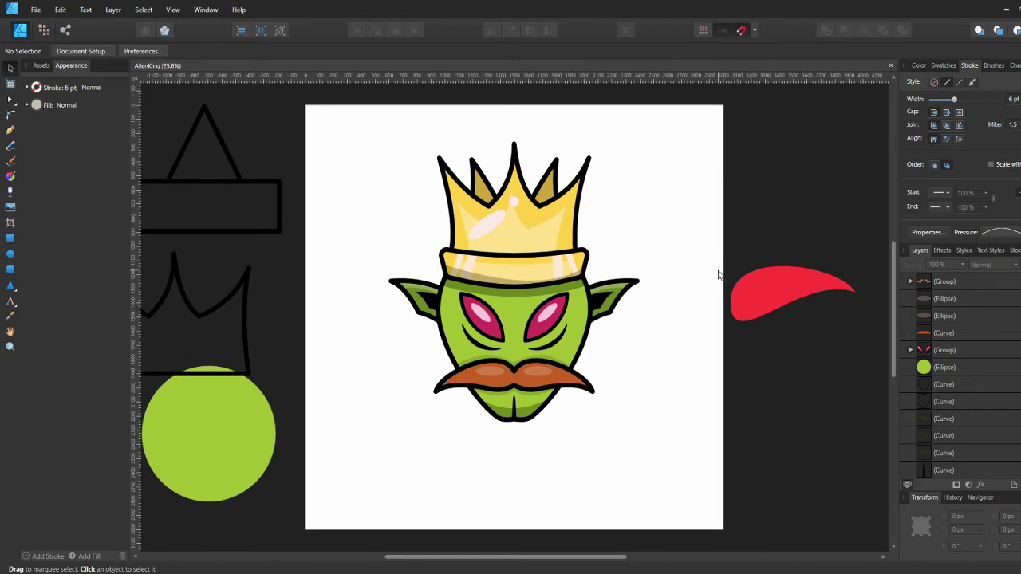
# Duplicate the red leaf shape, flip it, scale it to about 161 × 370 px and stack it behind the right eye
pyautogui.click(759, 302)
pyautogui.hotkey('ctrl', 'j')
pyautogui.click(511, 31)
pyautogui.moveTo(782, 299); pyautogui.dragTo(650, 346)
pyautogui.moveTo(725, 311); pyautogui.dragTo(549, 316)
pyautogui.moveTo(942, 445); pyautogui.dragTo(941, 478)
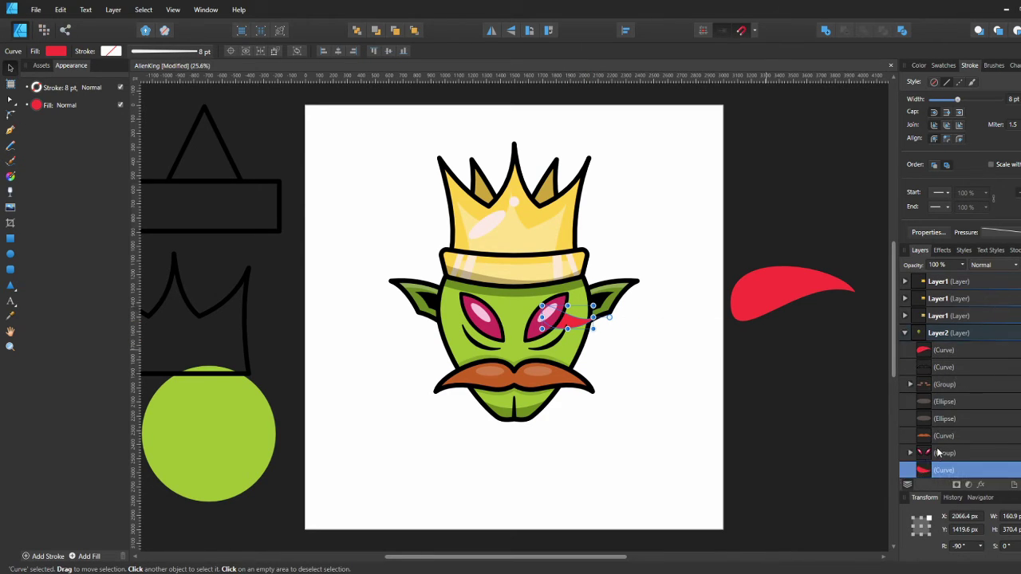
# Rotate the red mark to about -37.9° and position it so its tip rises past the right eye's outer corner
pyautogui.scroll(-1, 938, 451)
pyautogui.scroll(3, 584, 317)
pyautogui.moveTo(617, 318); pyautogui.dragTo(601, 273)
pyautogui.moveTo(568, 313); pyautogui.dragTo(553, 276)
pyautogui.moveTo(587, 232); pyautogui.dragTo(577, 224)
pyautogui.hotkey('ctrl', 'd')
pyautogui.moveTo(567, 264); pyautogui.dragTo(564, 270)
pyautogui.hotkey('ctrl', 'd')
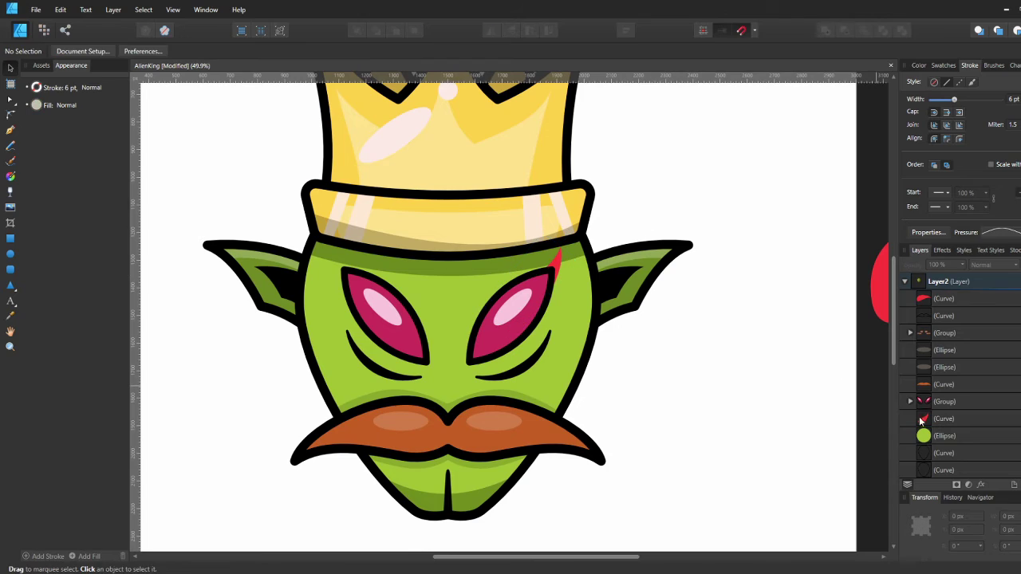
# Move the red mark beneath the head shadow in the layer order and recolour it to CMYK 77, 17, 22, 0
pyautogui.moveTo(928, 373); pyautogui.dragTo(928, 452)
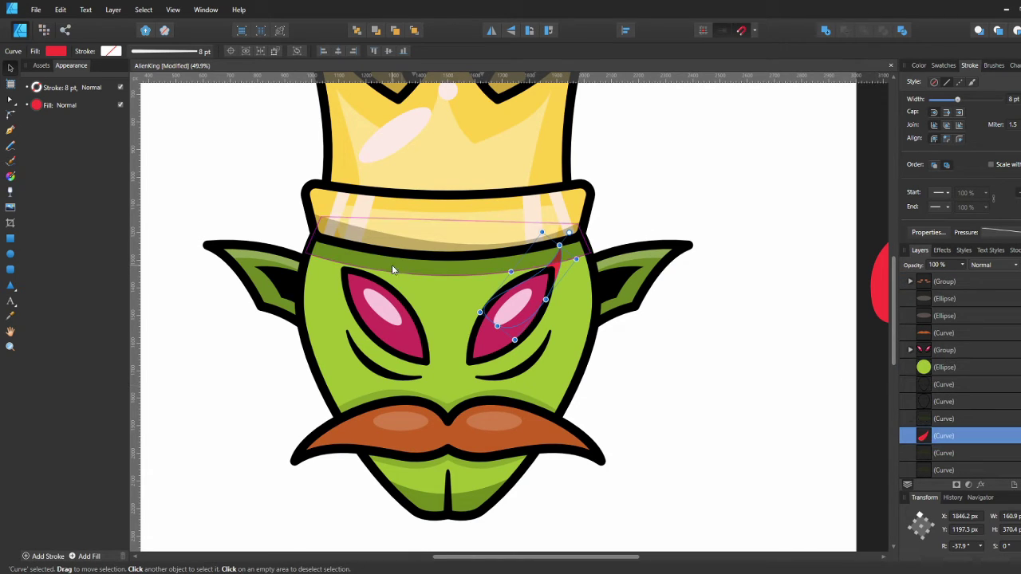
pyautogui.click(56, 51)
pyautogui.moveTo(102, 172); pyautogui.dragTo(101, 171)
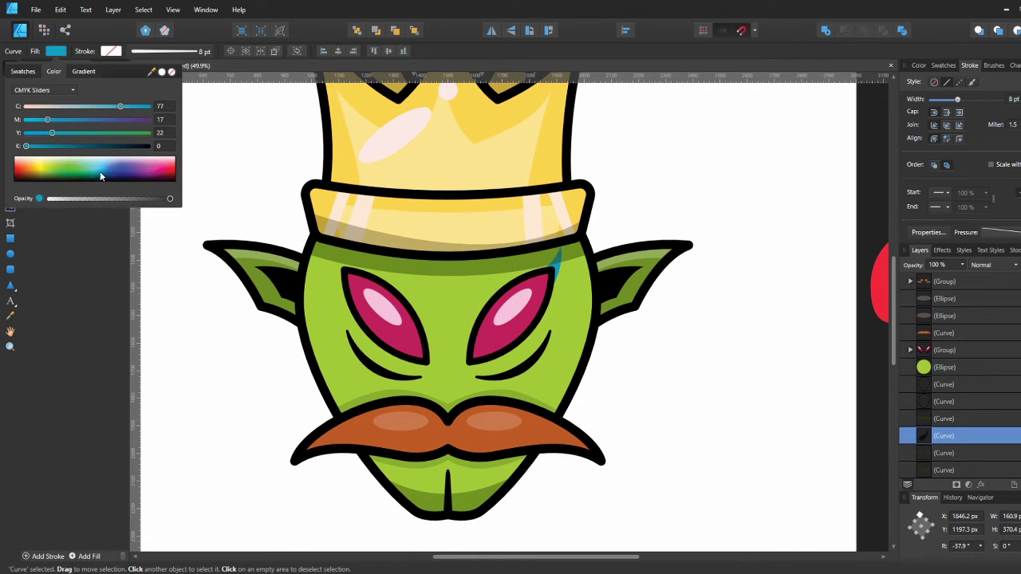
# Widen the blue mark to about 195 px, then paste a horizontally mirrored copy at the left eye's outer corner
pyautogui.moveTo(566, 249); pyautogui.dragTo(387, 321)
pyautogui.hotkey('ctrl', 'c')
pyautogui.hotkey('ctrl', 'v')
pyautogui.click(492, 32)
pyautogui.hotkey('shift', 'Right')
pyautogui.hotkey('shift', 'Right')
pyautogui.hotkey('shift', 'Right')
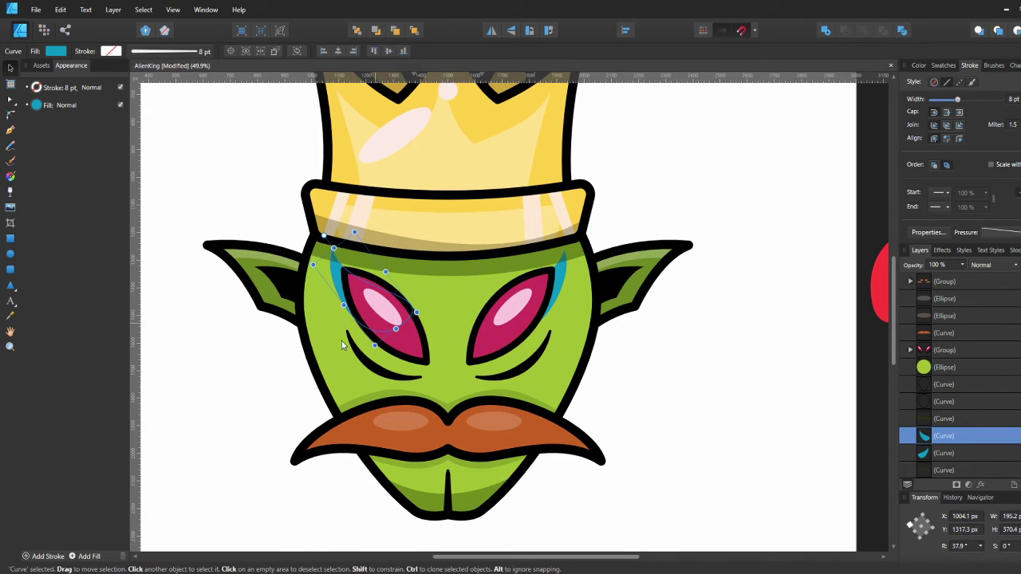
# Duplicate the blue mark as a downward-pointing flare below the outer corner of each eye
pyautogui.click(250, 358)
pyautogui.click(562, 289)
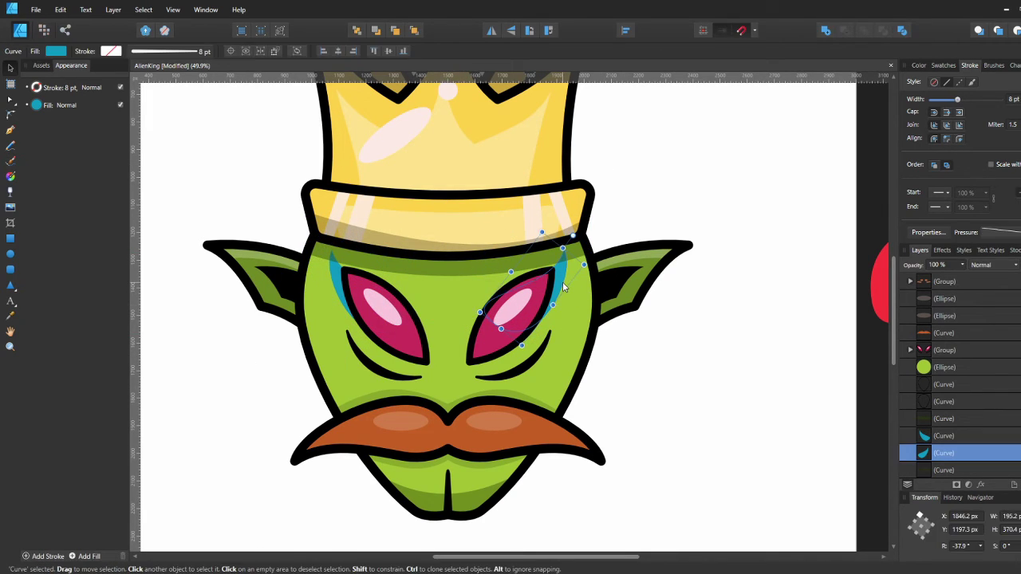
pyautogui.moveTo(561, 316); pyautogui.dragTo(578, 349)
pyautogui.moveTo(591, 378); pyautogui.dragTo(343, 327)
pyautogui.hotkey('ctrl', 'd')
pyautogui.hotkey('ctrl', 'd')
pyautogui.hotkey('ctrl', 'z')
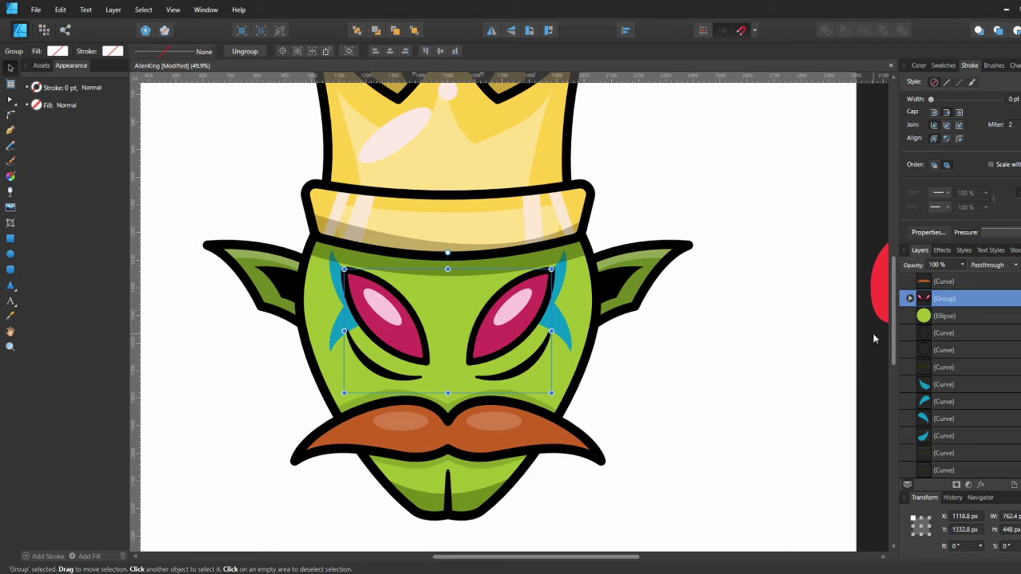
# Cut the two under-eye lines out of the eye group and paste them below the blue marks in the layer order
pyautogui.click(910, 299)
pyautogui.click(941, 400)
pyautogui.click(943, 386)
pyautogui.keyDown('shift'); pyautogui.click(938, 403); pyautogui.keyUp('shift')
pyautogui.press('Delete')
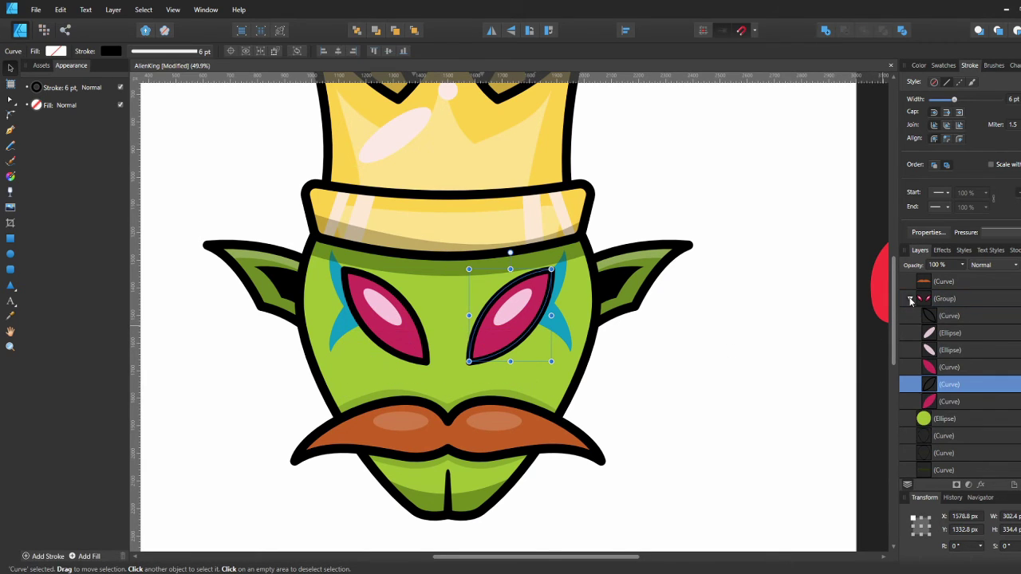
pyautogui.click(910, 300)
pyautogui.click(929, 455)
pyautogui.hotkey('ctrl', 'v')
# Select both under-eye lines and scale them down slightly
pyautogui.click(678, 394)
pyautogui.click(534, 357)
pyautogui.keyDown('shift'); pyautogui.click(370, 362); pyautogui.keyUp('shift')
pyautogui.moveTo(548, 331); pyautogui.dragTo(543, 334)
pyautogui.click(648, 360)
pyautogui.hotkey('ctrl', '0')
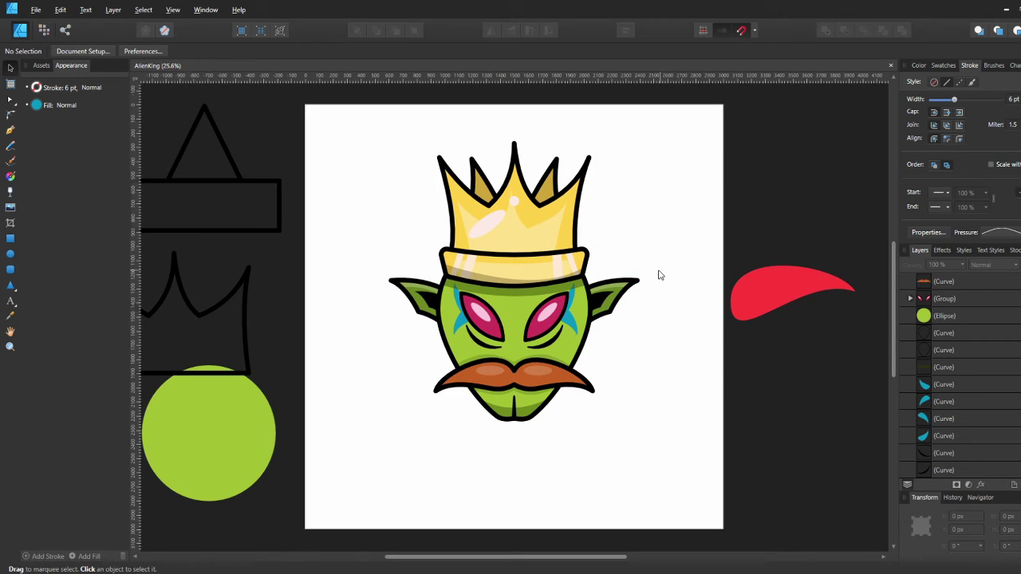
# Group the four blue eye marks and duplicate the group
pyautogui.hotkey('ctrl', 'z')
pyautogui.hotkey('ctrl', 'z')
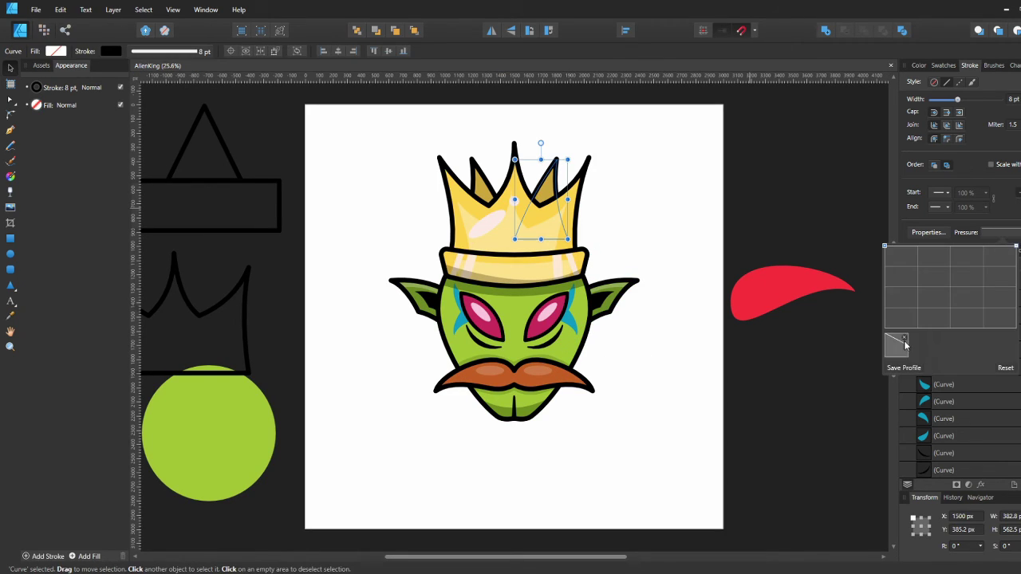
pyautogui.click(926, 384)
pyautogui.keyDown('shift'); pyautogui.click(929, 435); pyautogui.keyUp('shift')
pyautogui.hotkey('ctrl', 'g')
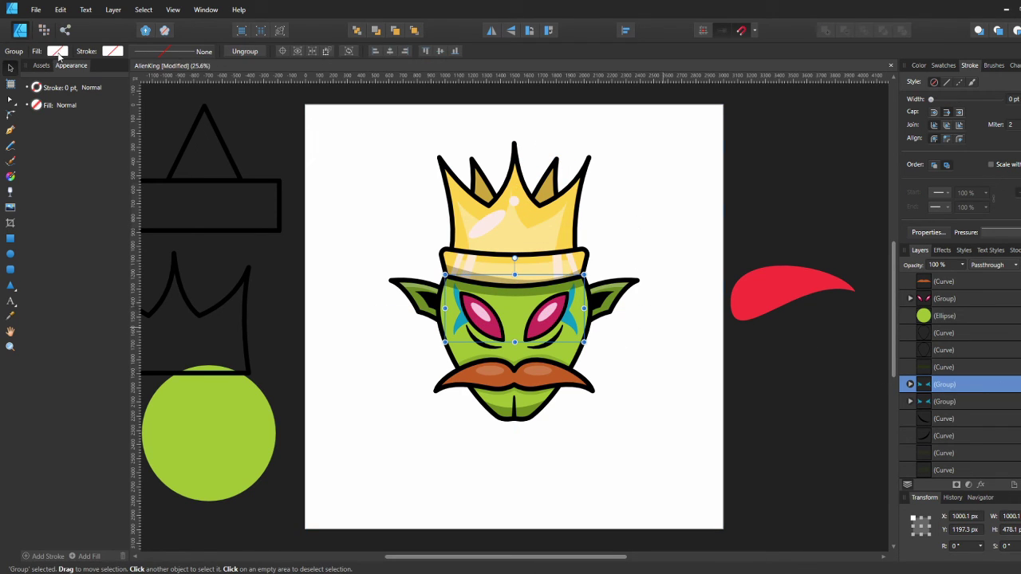
# Try yellow and pale purple fills on the upper eye-mark group, undo the trial and give the group a light blue fill
pyautogui.click(58, 55)
pyautogui.click(53, 73)
pyautogui.click(50, 90)
pyautogui.click(47, 187)
pyautogui.moveTo(102, 104); pyautogui.dragTo(42, 116)
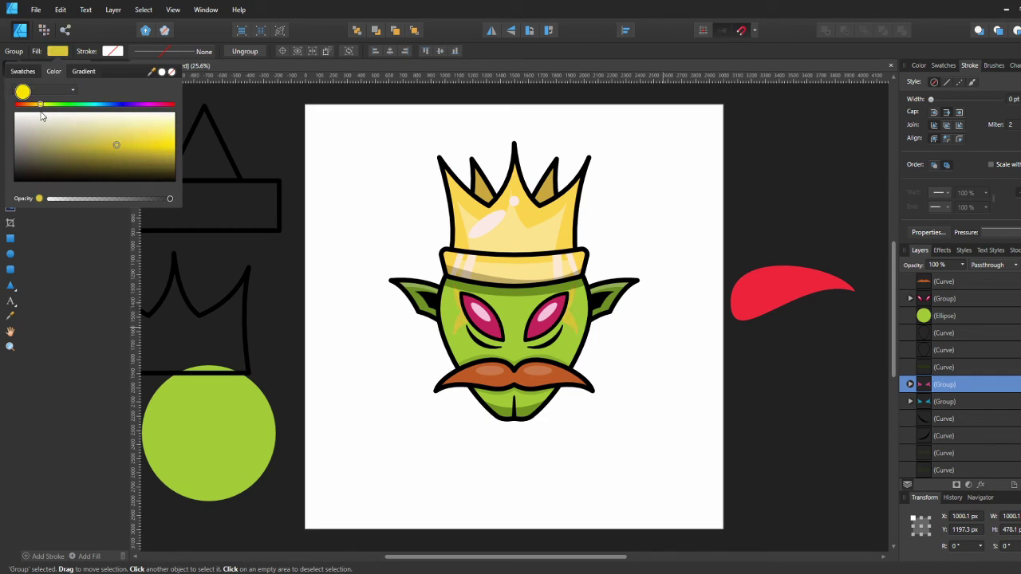
pyautogui.click(137, 105)
pyautogui.click(72, 126)
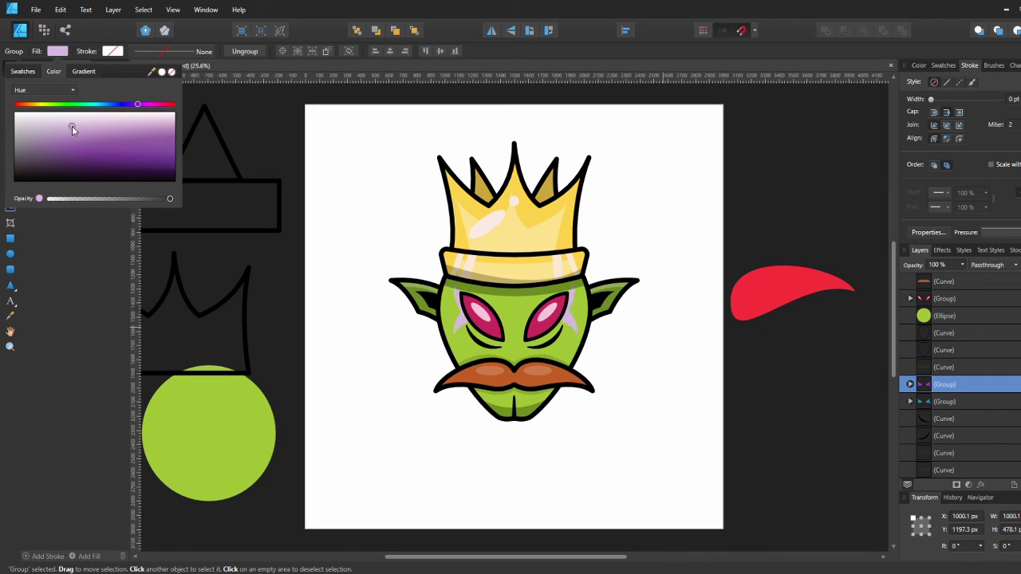
pyautogui.hotkey('ctrl', 'z')
pyautogui.click(195, 149)
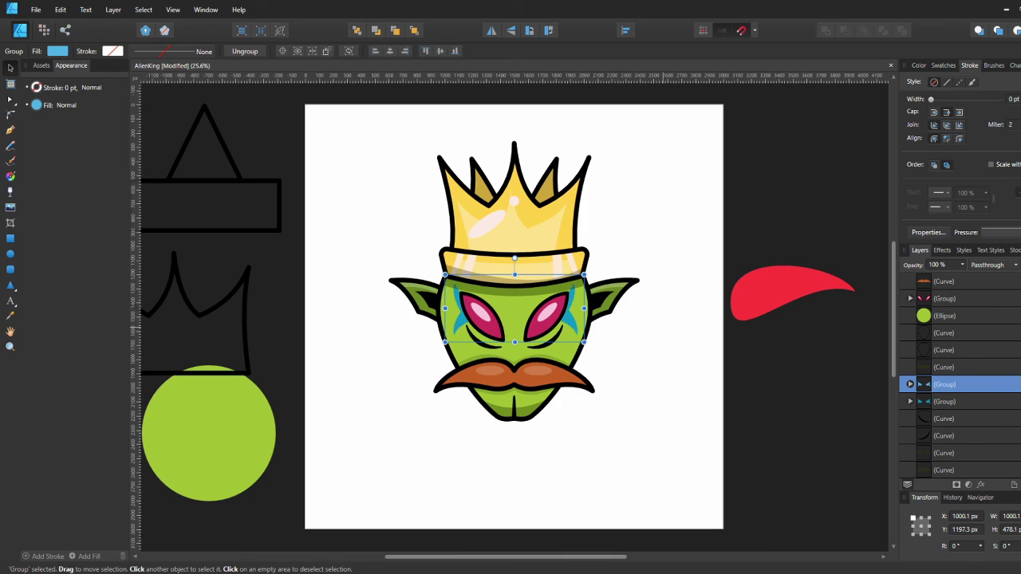
# Copy Layer2 with the Layer1 directly above it and paste the duplicates at the top of the layer stack
pyautogui.click(689, 399)
pyautogui.scroll(4, 906, 331)
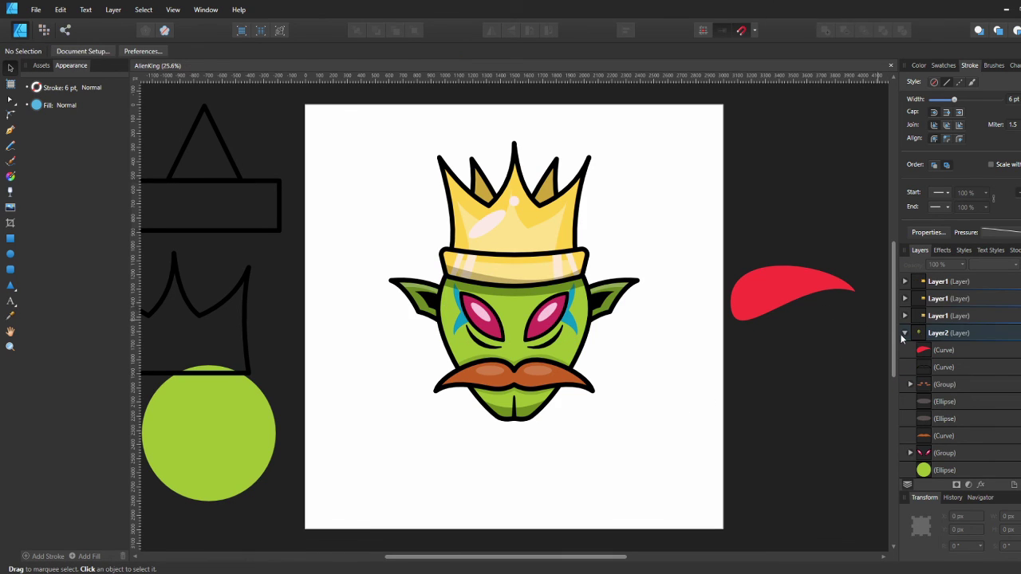
pyautogui.click(904, 333)
pyautogui.keyDown('shift'); pyautogui.click(935, 317); pyautogui.keyUp('shift')
pyautogui.hotkey('ctrl', 'c')
pyautogui.click(968, 283)
pyautogui.hotkey('ctrl', 'v')
# Select the spare red leaf shape beside the page
pyautogui.click(797, 300)
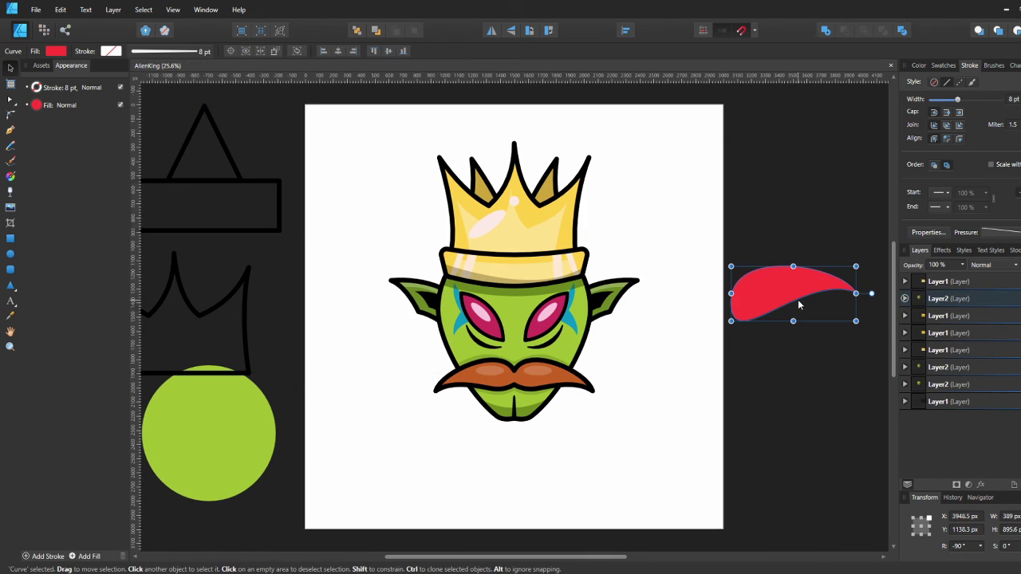